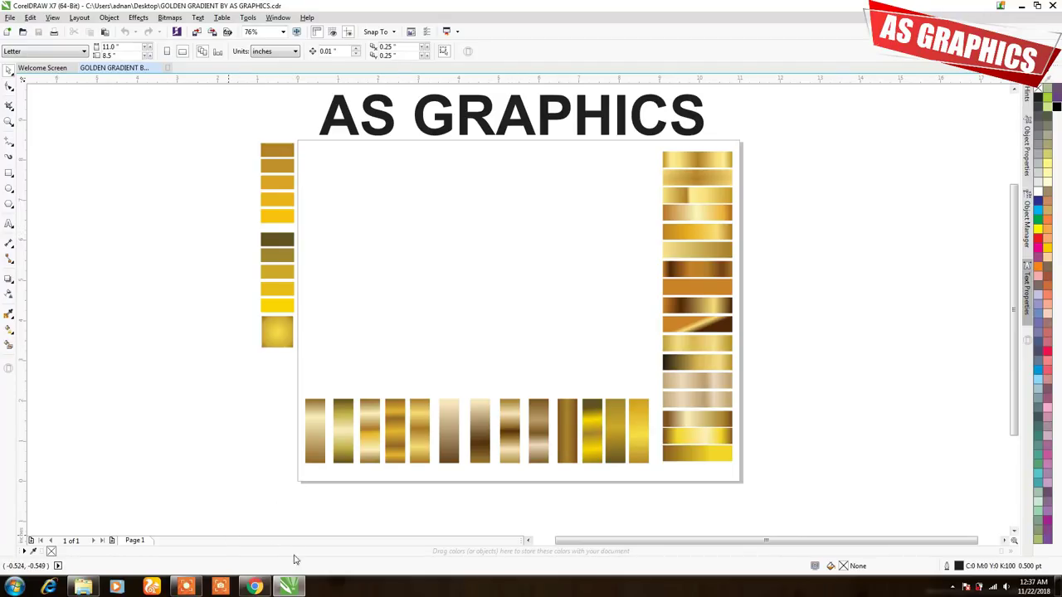
Minimize CorelDRAW to reveal the desktop, leaving the gold swatch document open.
{"action": "left_click", "coordinate": [287, 587]}
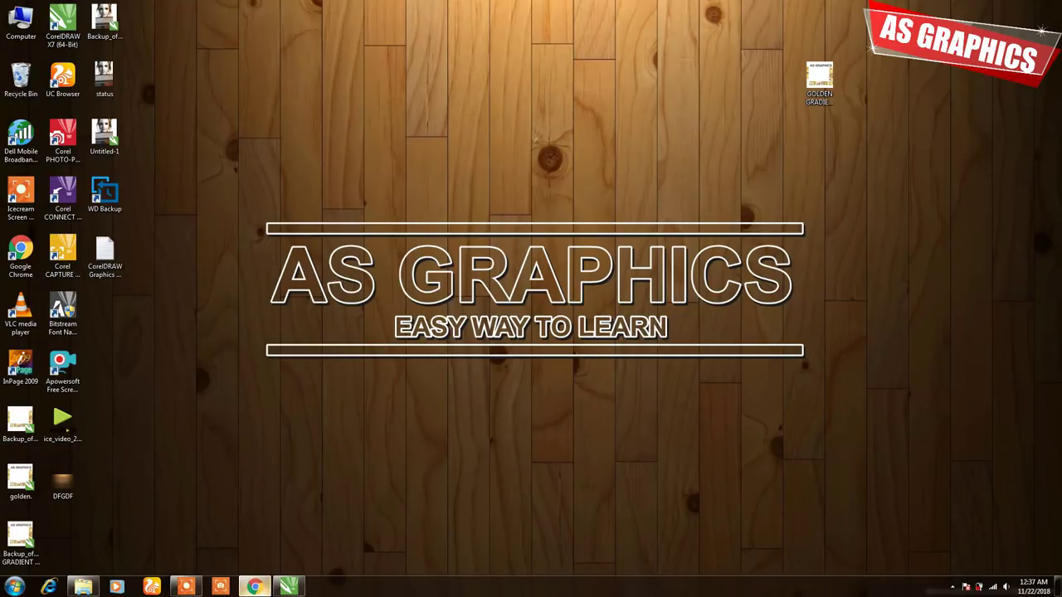
{"action": "left_click", "coordinate": [254, 586]}
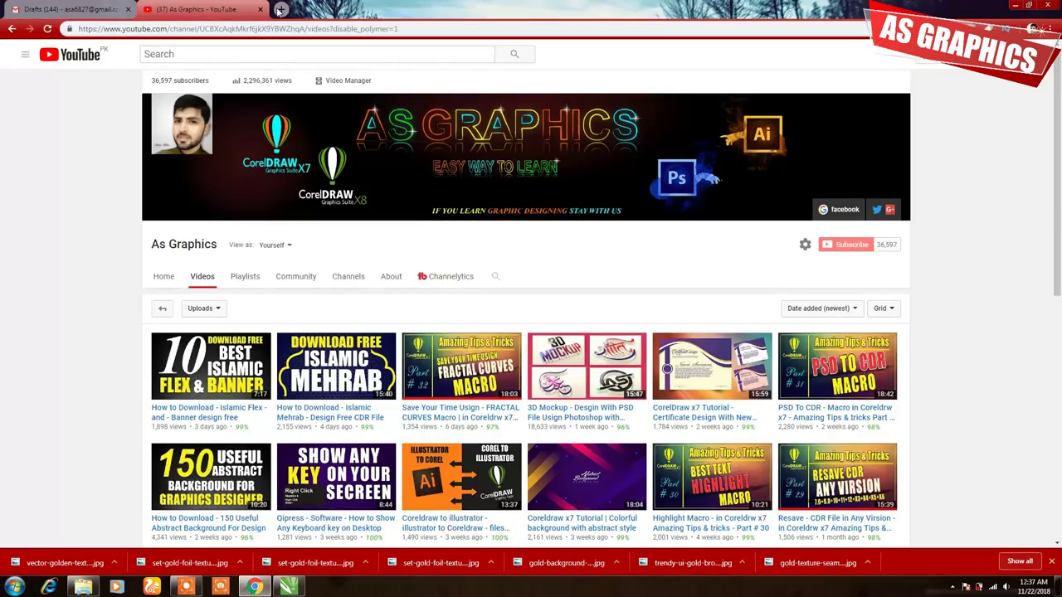
{"action": "left_click", "coordinate": [280, 9]}
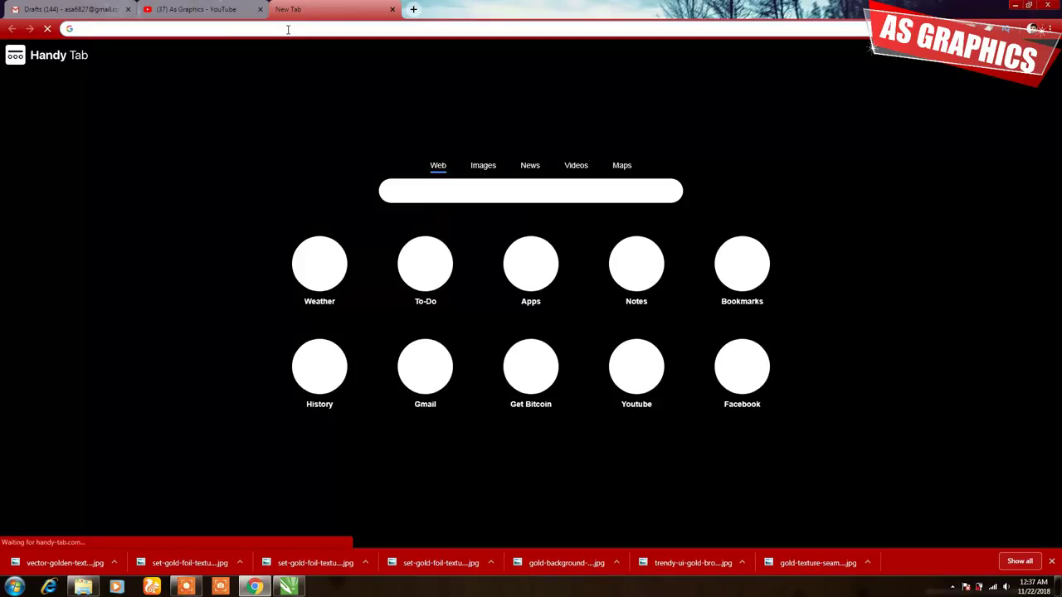
{"action": "type", "text": "http://bit.do/eBngV"}
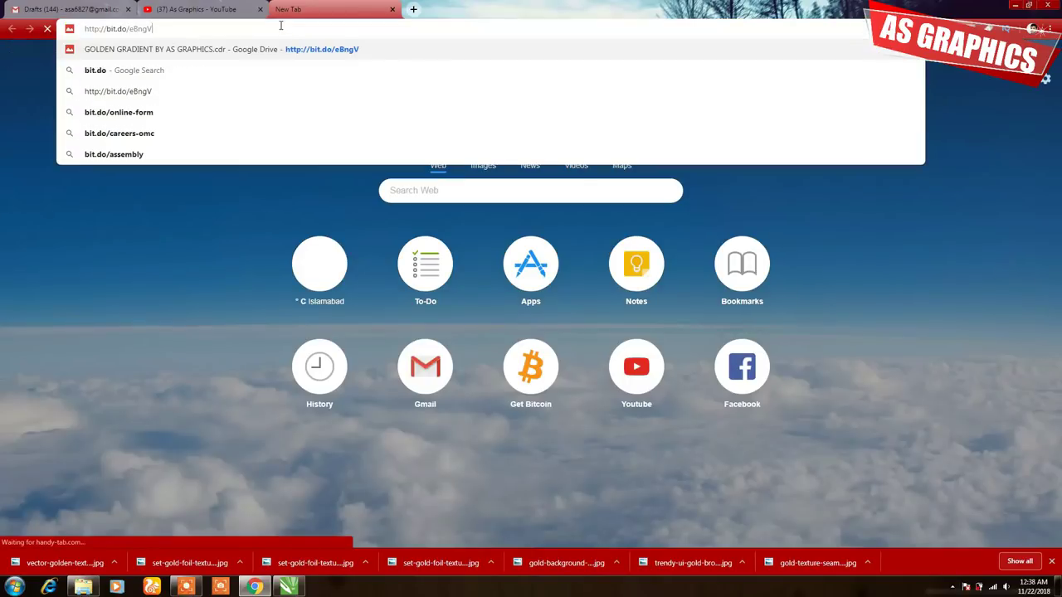
{"action": "left_click_drag", "start_coordinate": [177, 29], "coordinate": [80, 29]}
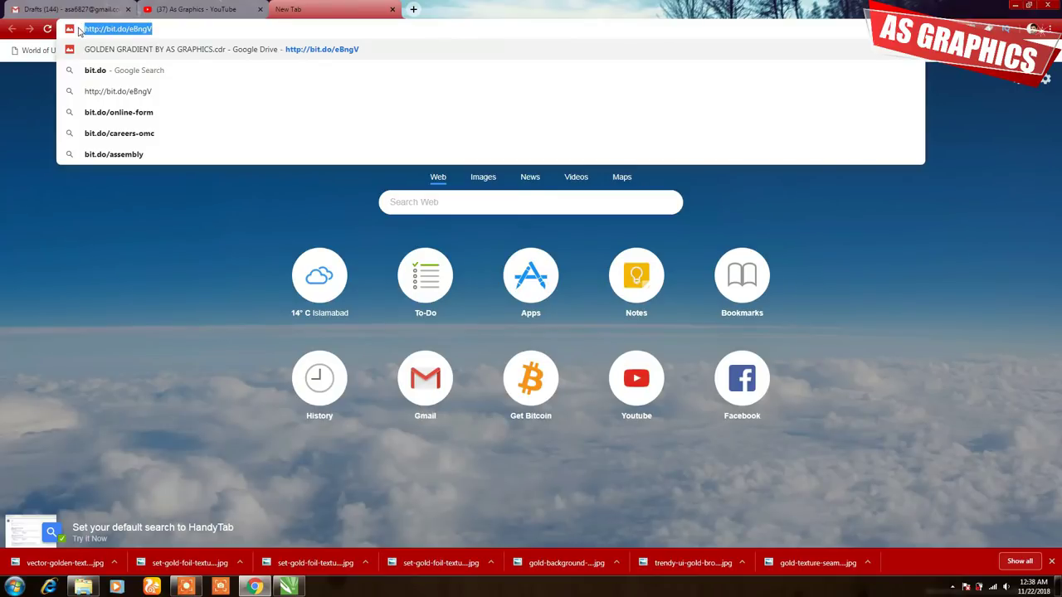
{"action": "left_click", "coordinate": [83, 30]}
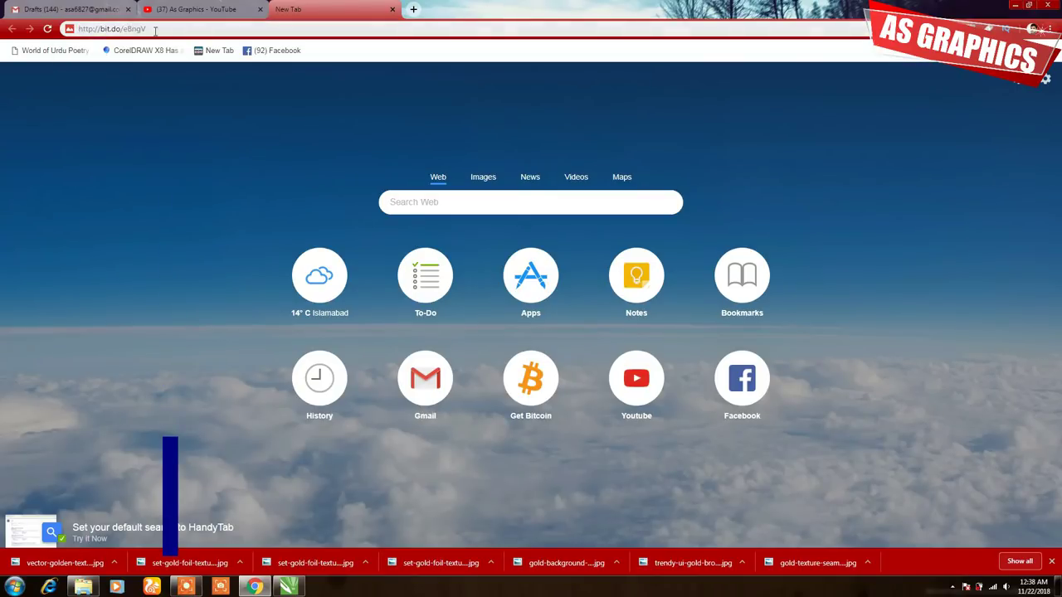
Load the bit.do link to reach the Drive page for GOLDEN GRADIENT BY AS GRAPHICS.cdr.
{"action": "triple_click", "coordinate": [84, 31]}
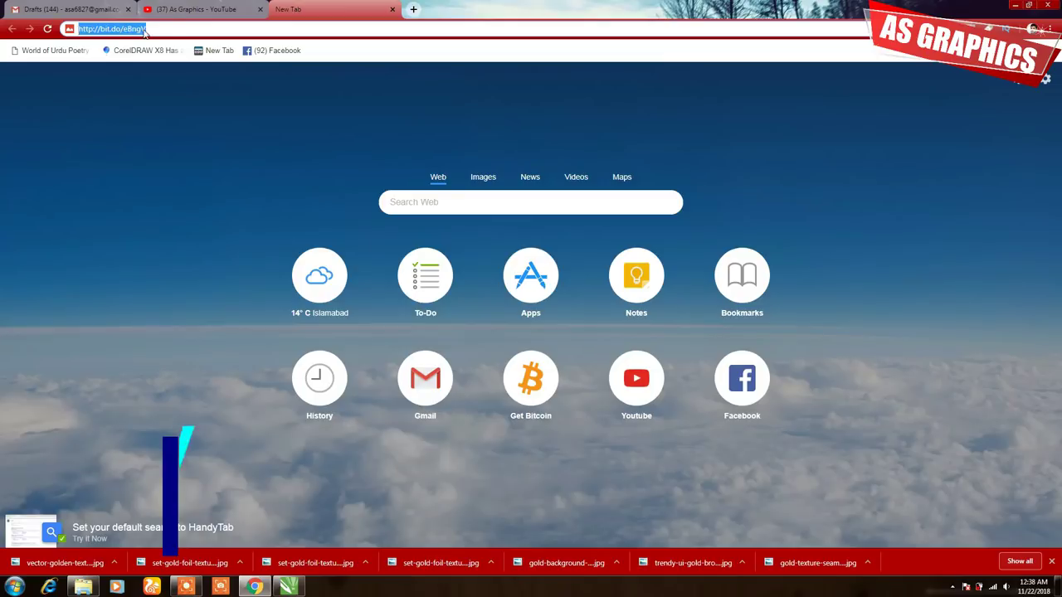
{"action": "left_click", "coordinate": [172, 27]}
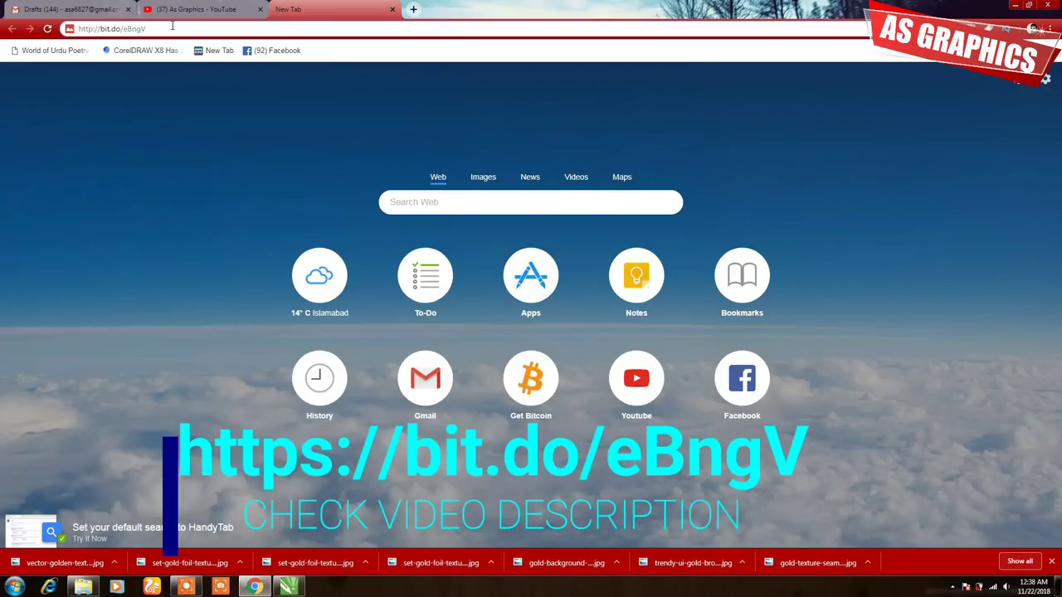
{"action": "left_click_drag", "start_coordinate": [173, 27], "coordinate": [80, 29]}
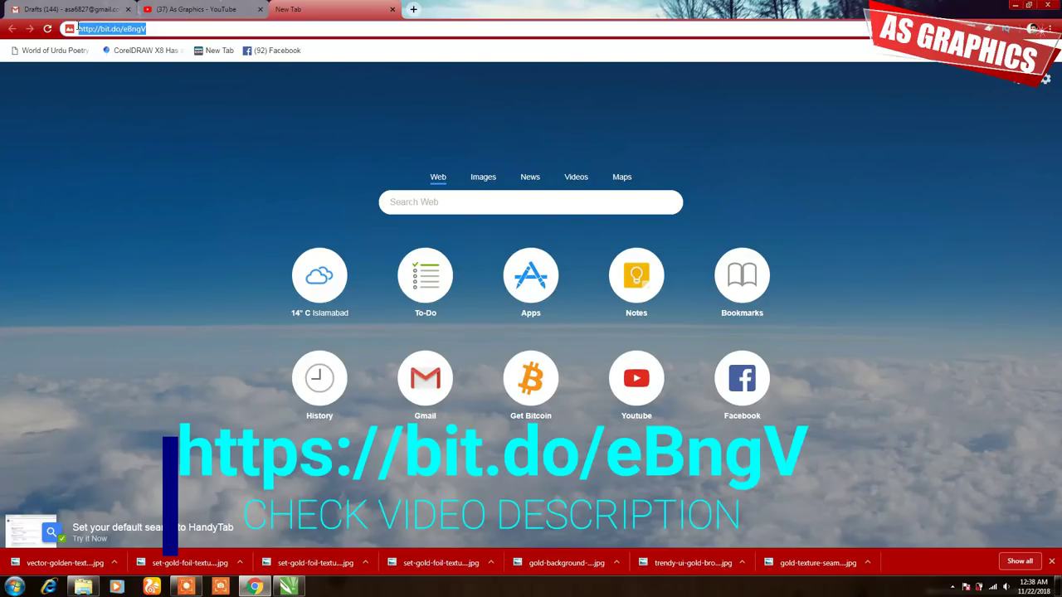
{"action": "left_click", "coordinate": [167, 29]}
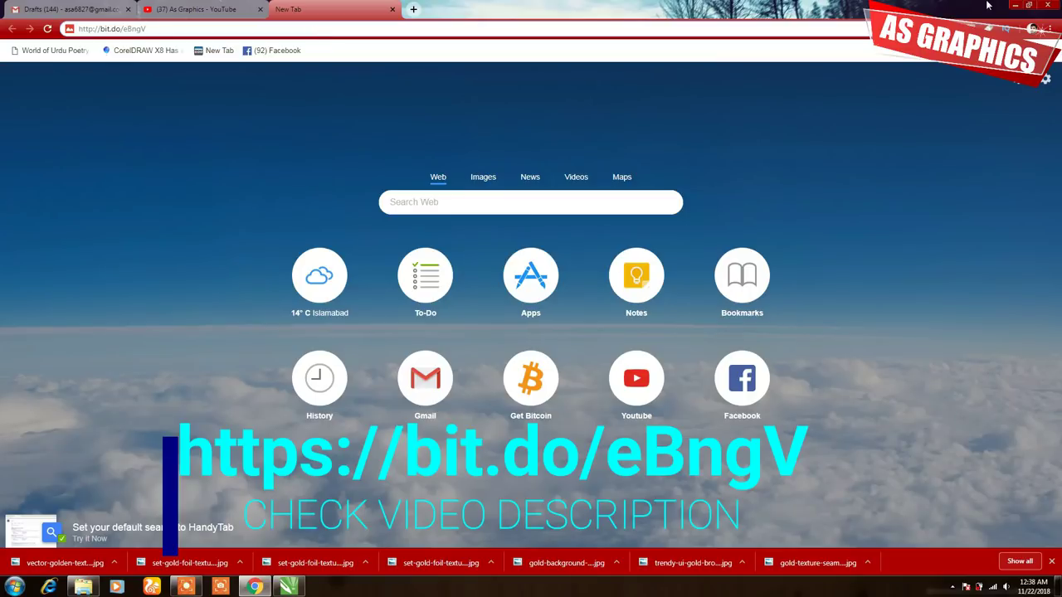
{"action": "left_click", "coordinate": [1014, 5]}
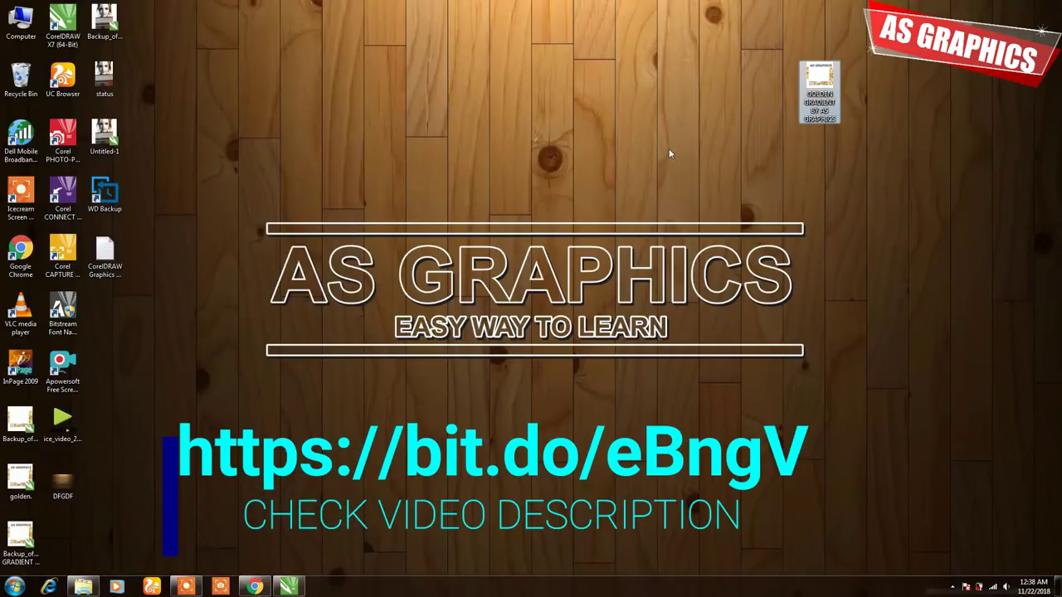
{"action": "left_click", "coordinate": [257, 586]}
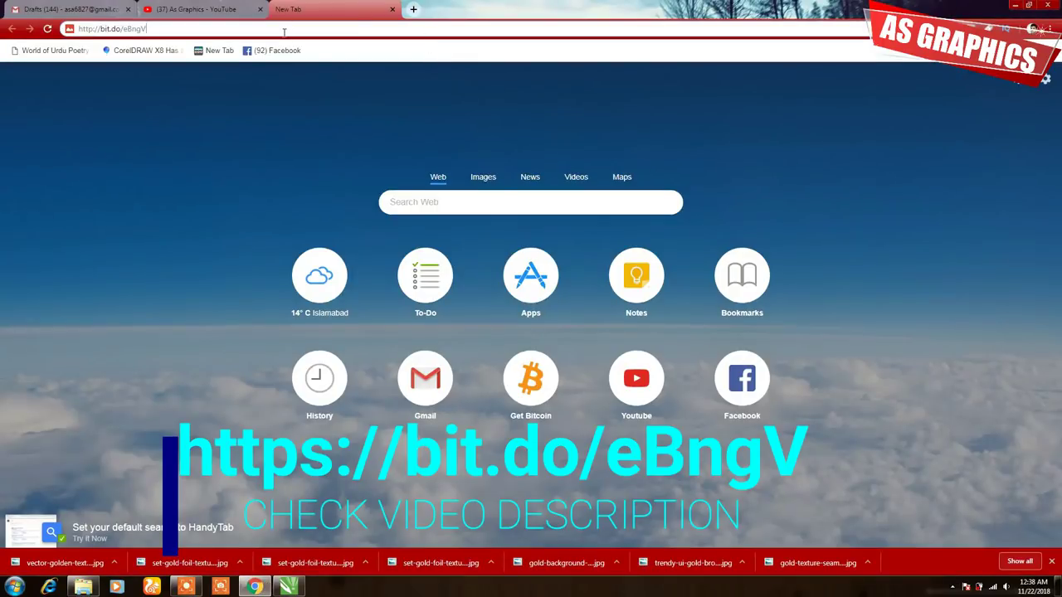
{"action": "key", "text": "Return"}
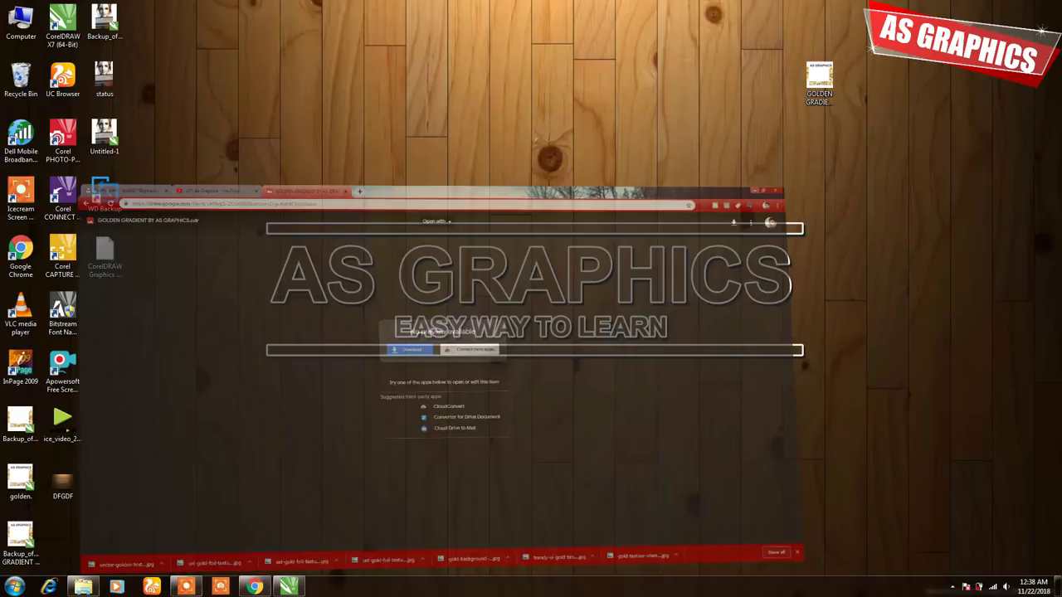
Move the GOLDEN GRADIENT BY AS GRAPHICS desktop icon to the centre and open it in CorelDRAW.
{"action": "left_click_drag", "start_coordinate": [795, 93], "coordinate": [544, 93]}
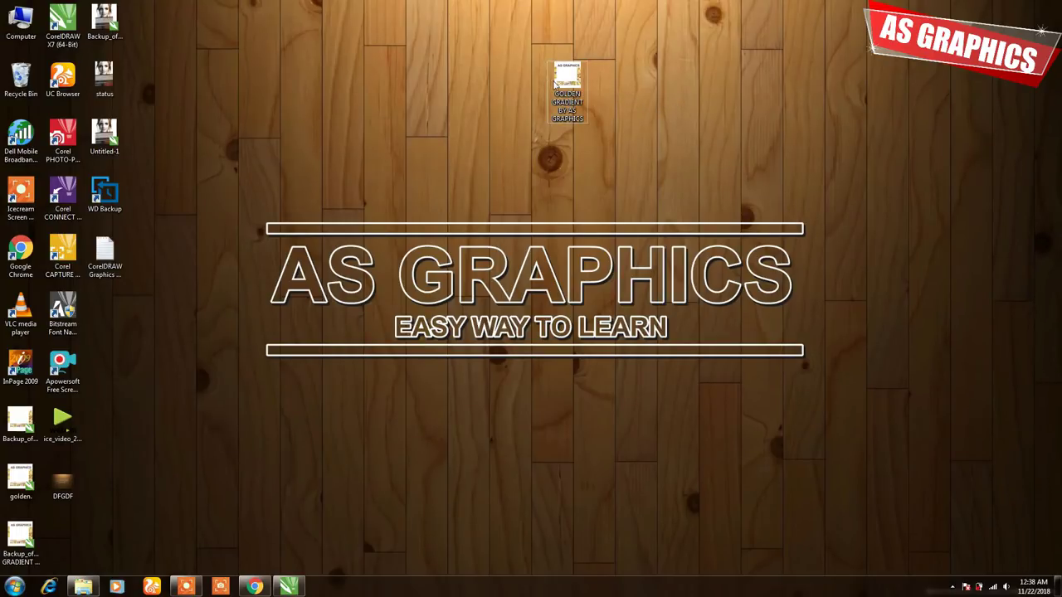
{"action": "left_click_drag", "start_coordinate": [588, 84], "coordinate": [649, 78]}
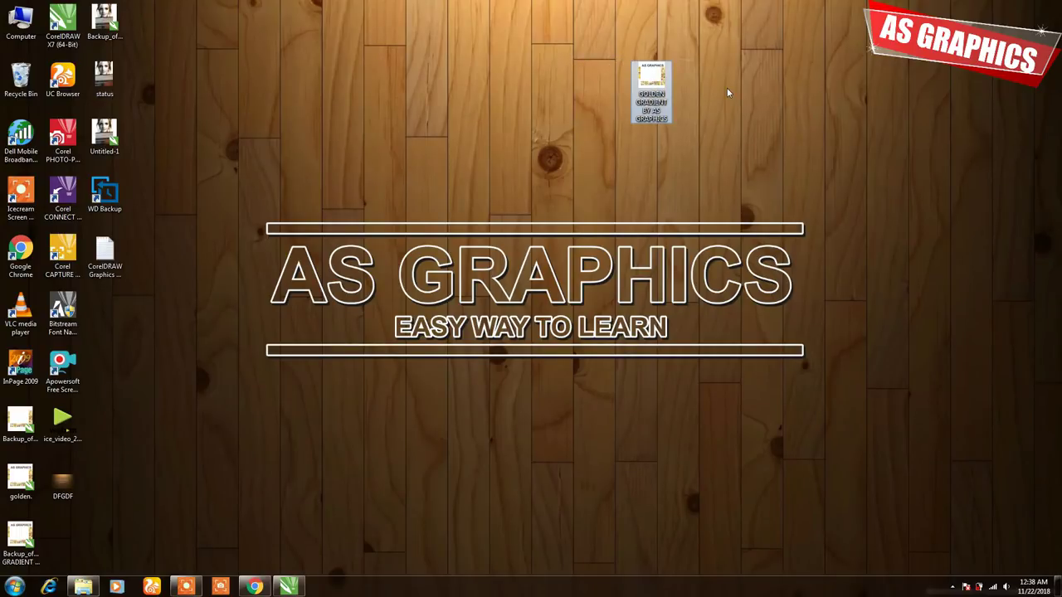
{"action": "double_click", "coordinate": [652, 86]}
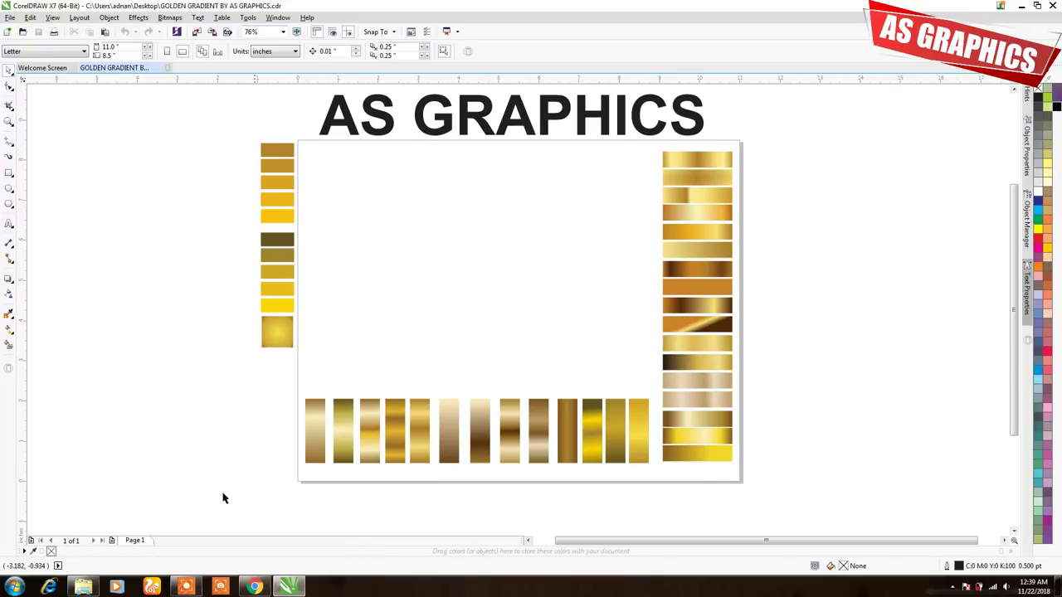
Select every gold swatch and use Add from Document to load their colours into the document palette.
{"action": "left_click_drag", "start_coordinate": [801, 506], "coordinate": [170, 137]}
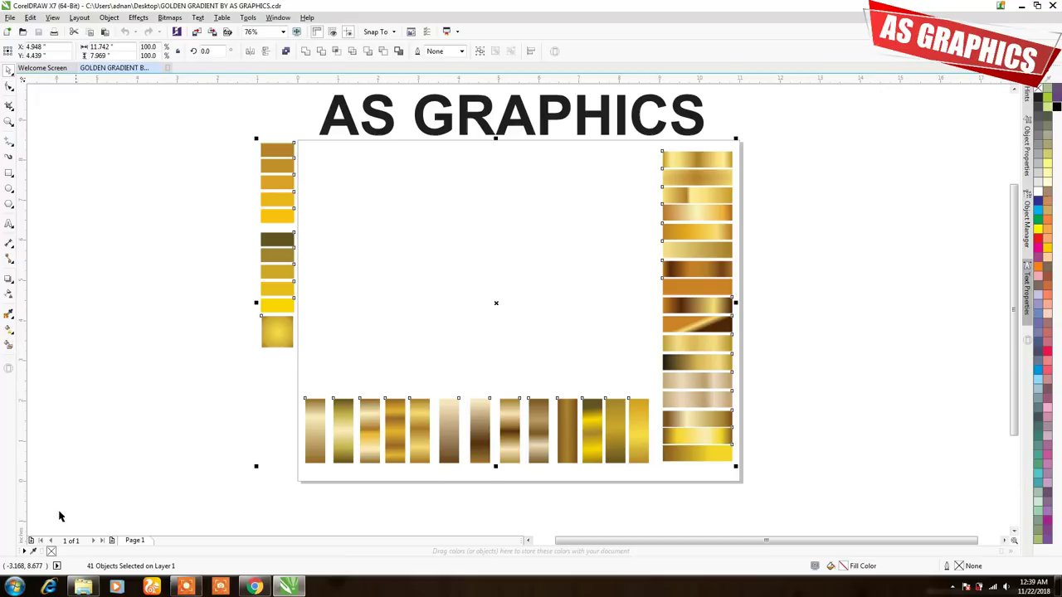
{"action": "left_click", "coordinate": [25, 553]}
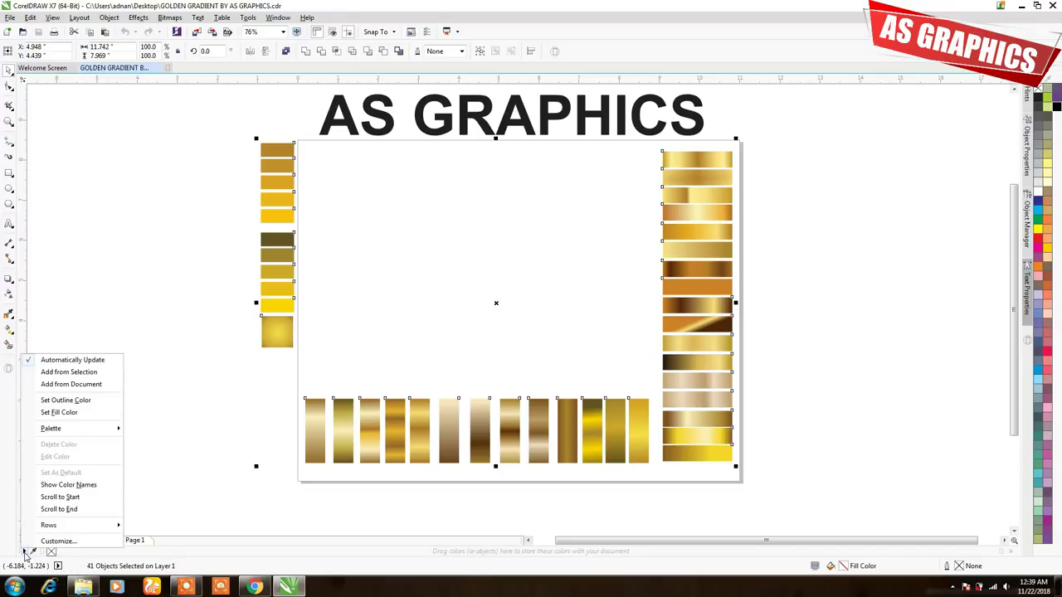
{"action": "left_click", "coordinate": [73, 385]}
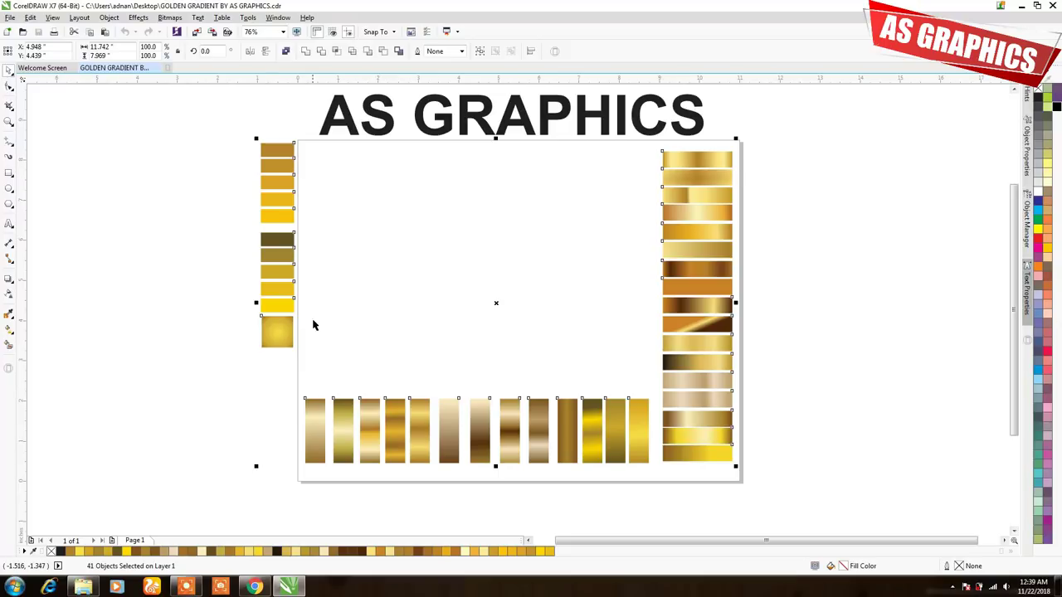
{"action": "left_click", "coordinate": [547, 370]}
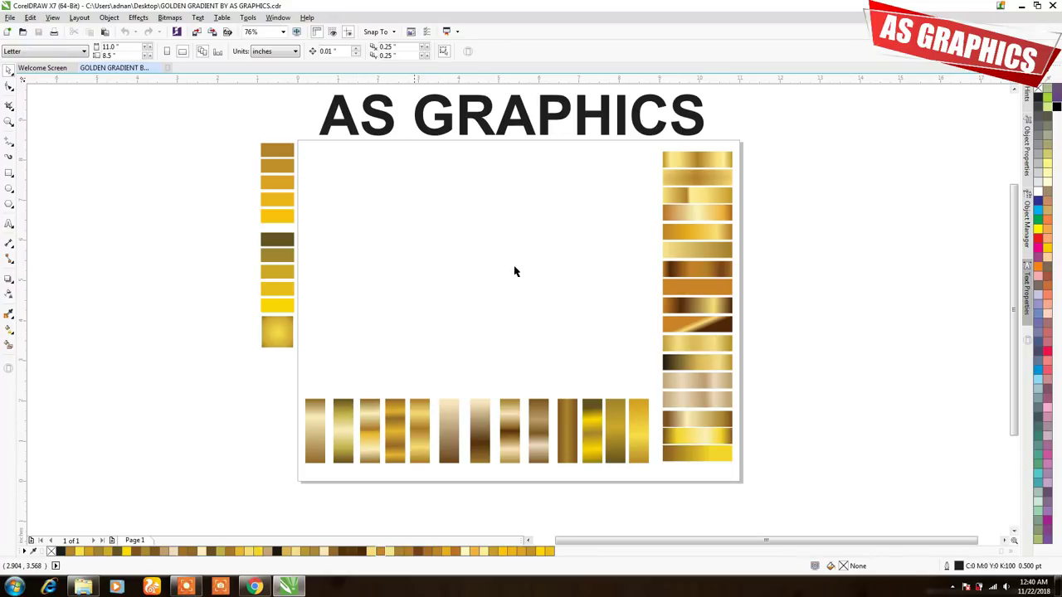
Draw a circle on the empty page area and fill it solid black.
{"action": "left_click_drag", "start_coordinate": [654, 145], "coordinate": [743, 177]}
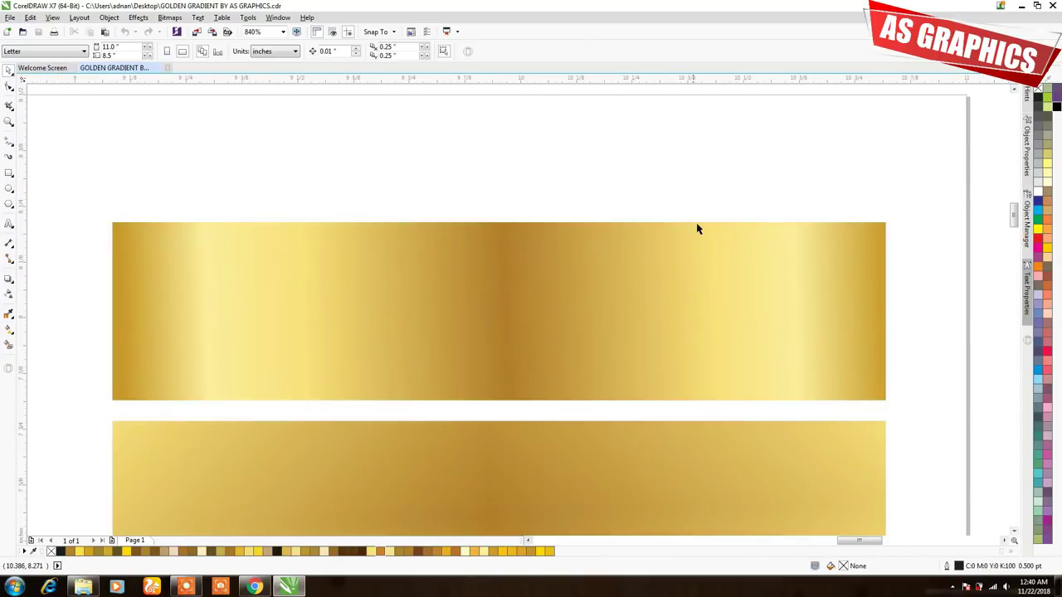
{"action": "left_click", "coordinate": [702, 222]}
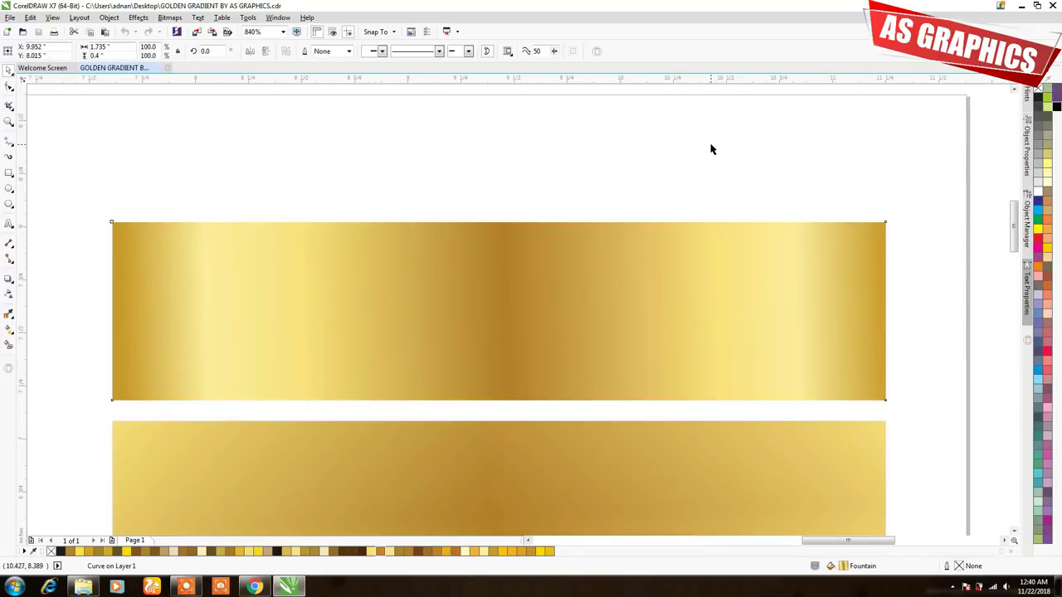
{"action": "scroll", "coordinate": [711, 149], "scroll_direction": "down", "scroll_amount": 2}
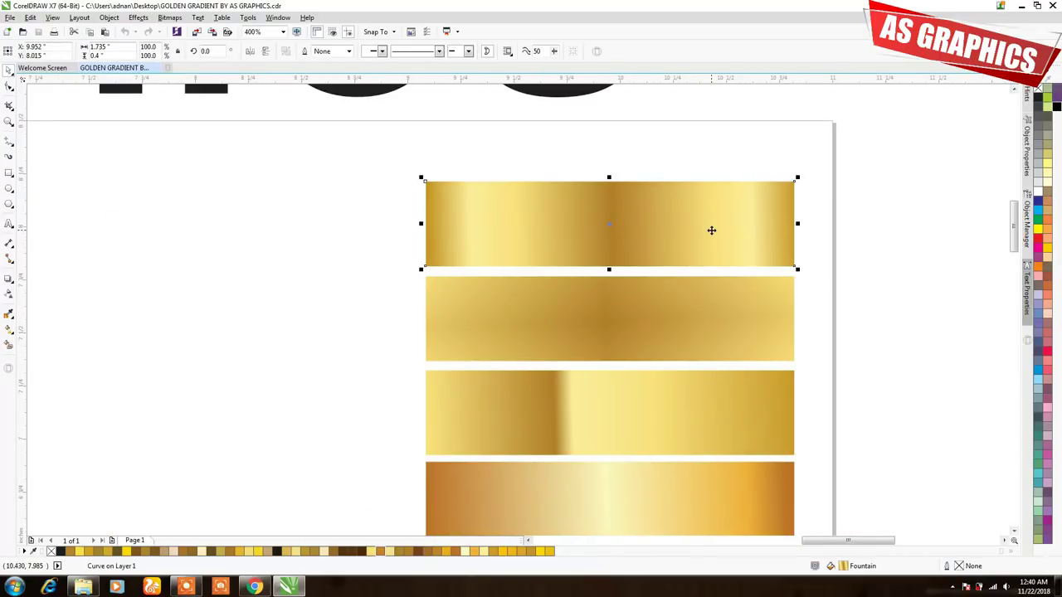
{"action": "scroll", "coordinate": [733, 180], "scroll_direction": "down", "scroll_amount": 2}
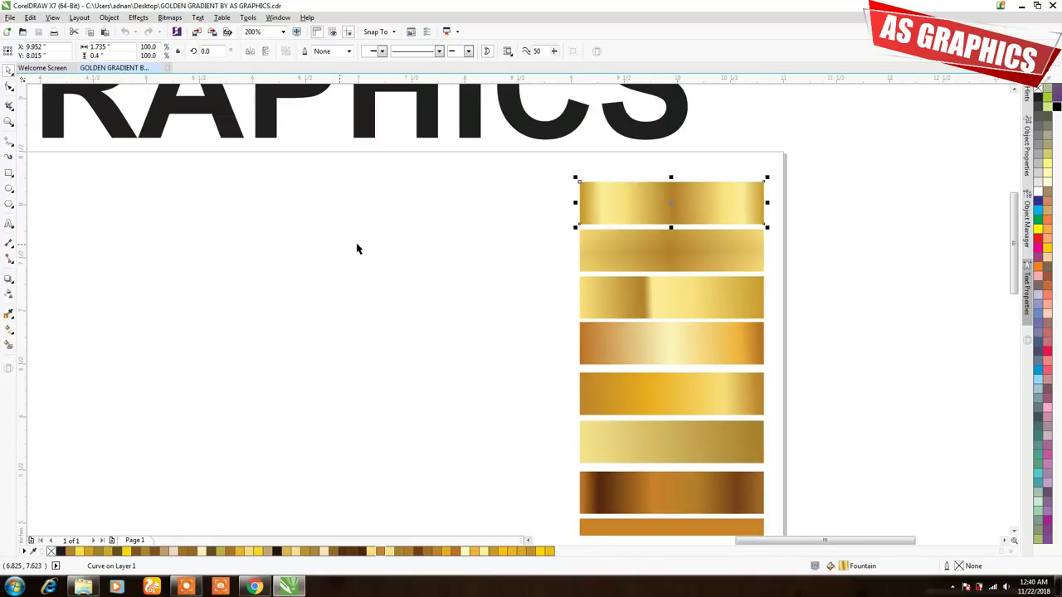
{"action": "left_click", "coordinate": [9, 190]}
{"action": "left_click_drag", "start_coordinate": [198, 200], "coordinate": [278, 279]}
{"action": "left_click_drag", "start_coordinate": [360, 354], "coordinate": [411, 398]}
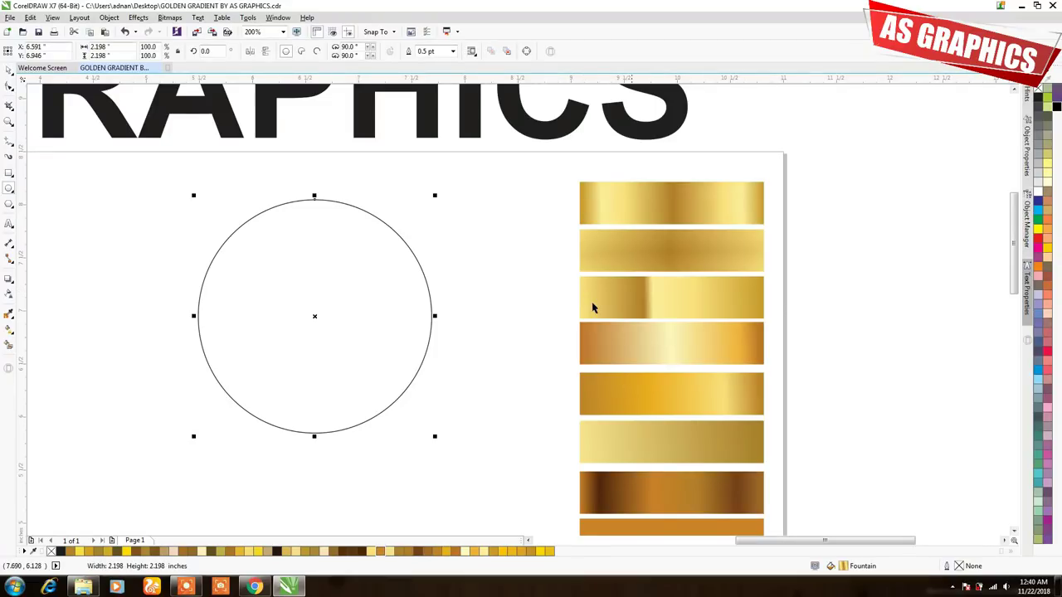
{"action": "left_click", "coordinate": [1044, 91]}
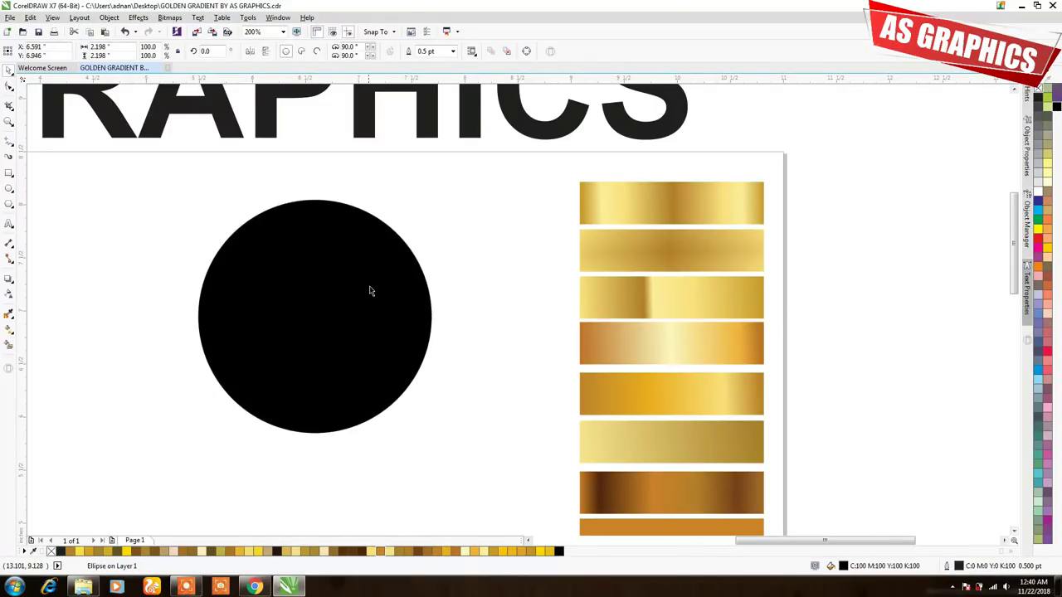
Add a smaller concentric copy of the circle filled with the top strip's gold gradient.
{"action": "left_click_drag", "start_coordinate": [434, 197], "coordinate": [418, 214]}
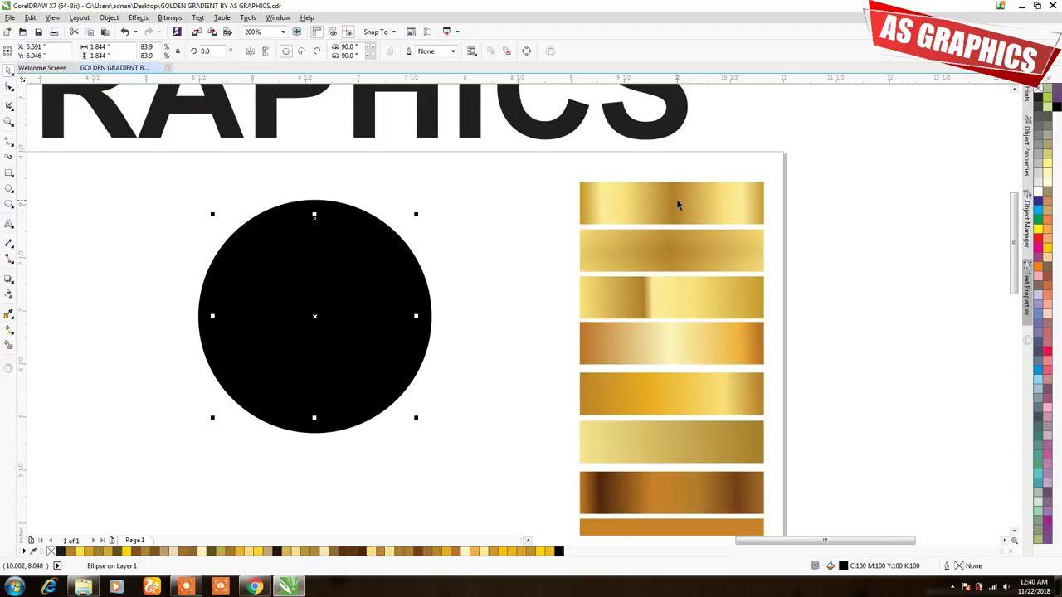
{"action": "left_click_drag", "start_coordinate": [679, 203], "coordinate": [340, 296]}
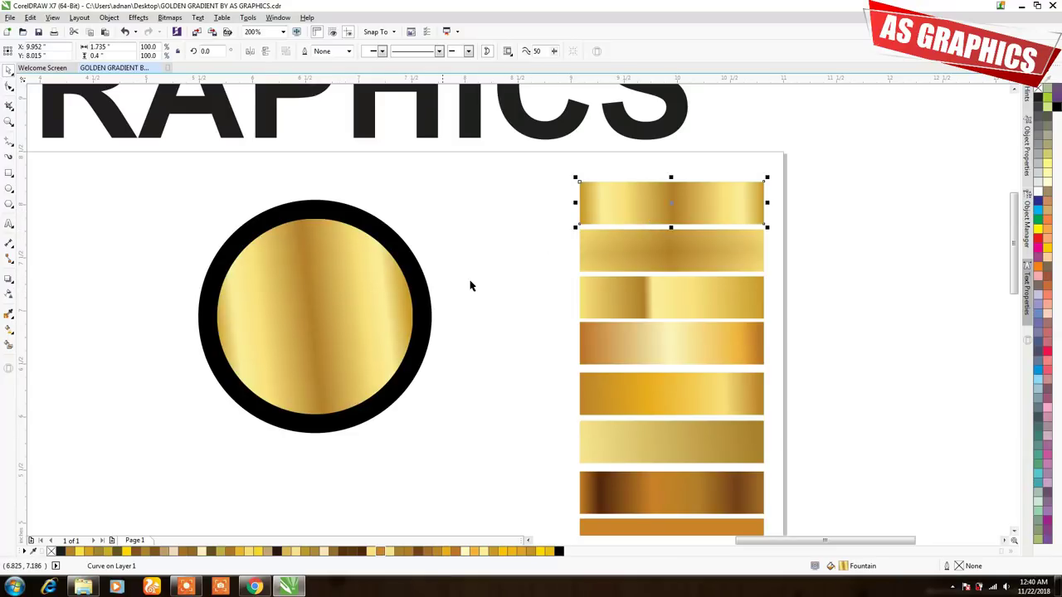
{"action": "left_click", "coordinate": [357, 283]}
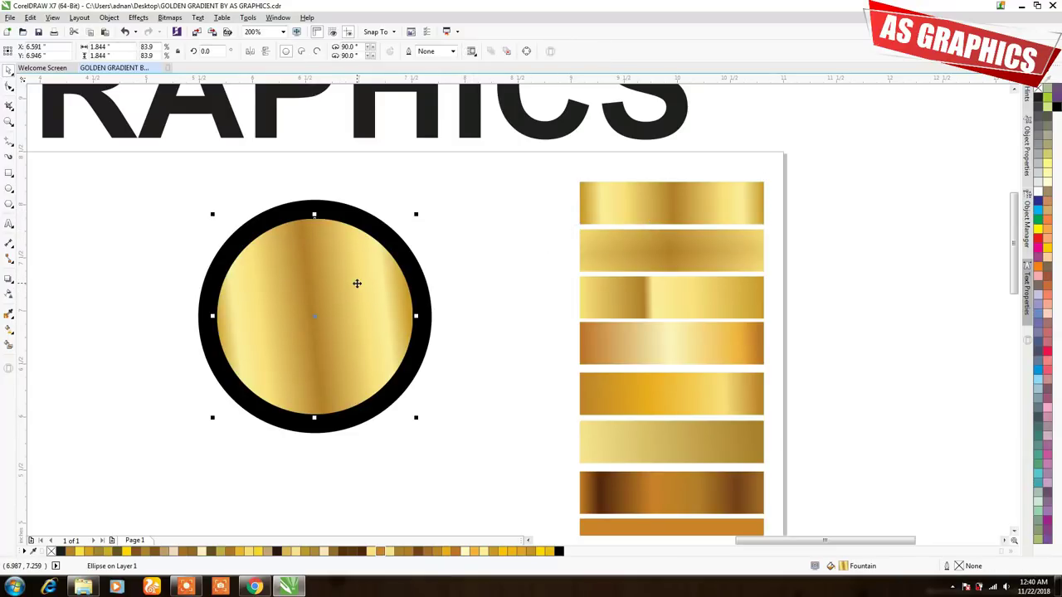
{"action": "left_click", "coordinate": [452, 283]}
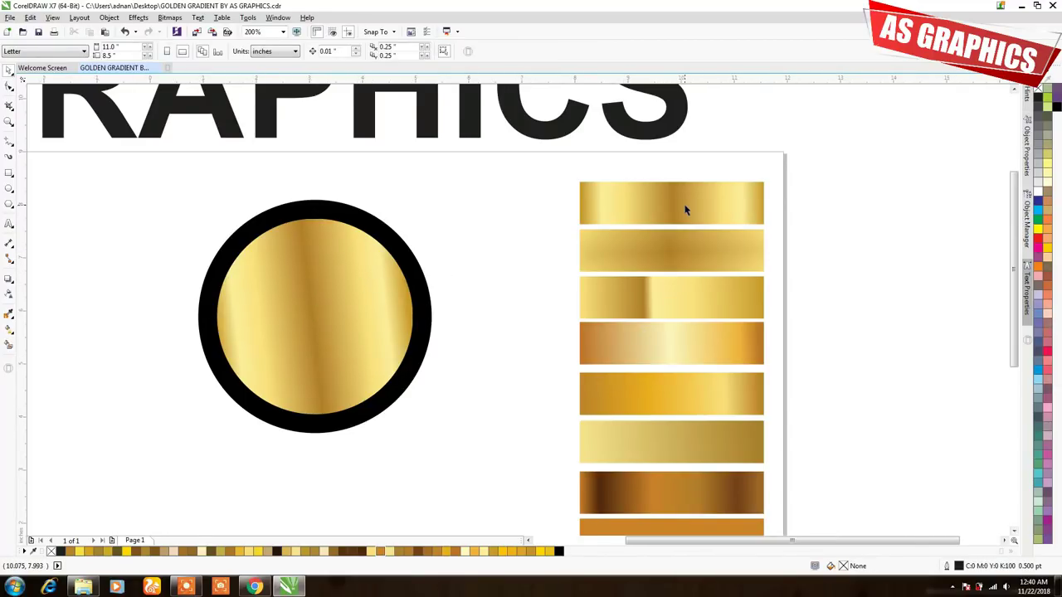
Copy fills from the right-column bars onto the inner circle, ending with the orange-to-dark diagonal gradient.
{"action": "scroll", "coordinate": [685, 211], "scroll_direction": "down", "scroll_amount": 2}
{"action": "left_click_drag", "start_coordinate": [692, 254], "coordinate": [524, 253]}
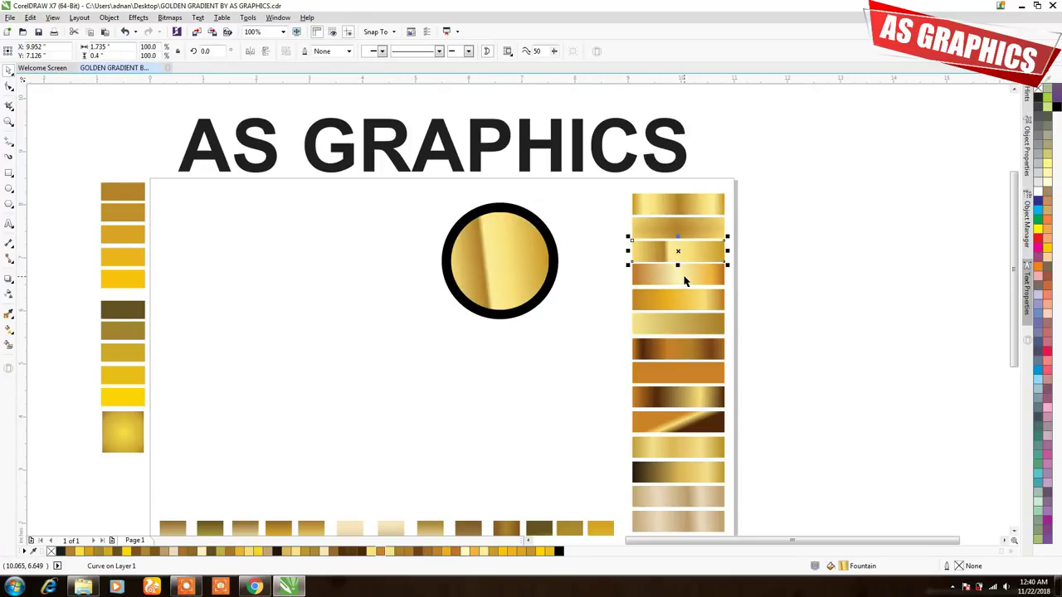
{"action": "left_click_drag", "start_coordinate": [696, 275], "coordinate": [514, 253]}
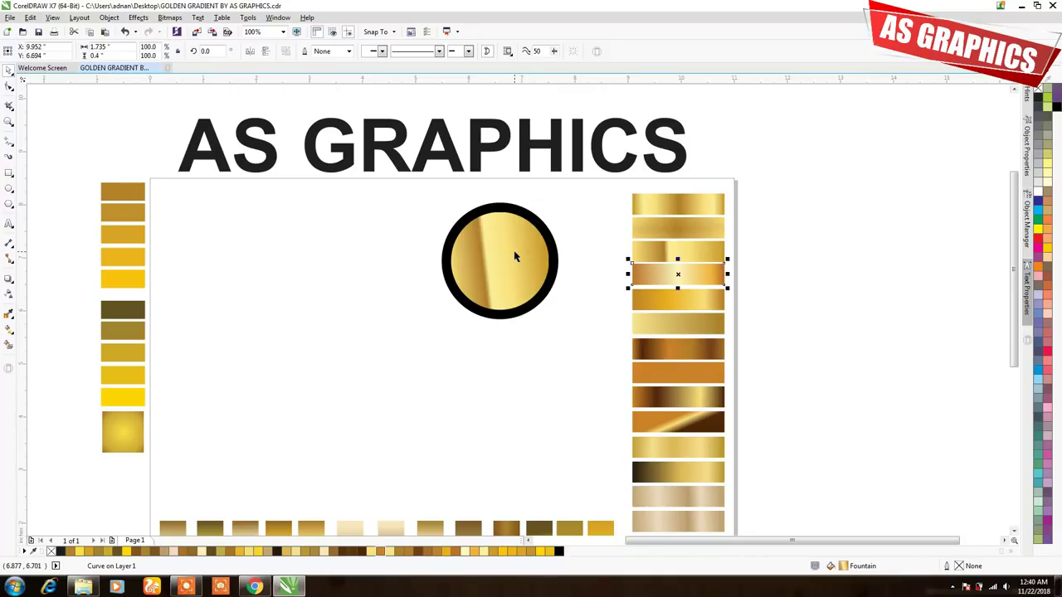
{"action": "left_click", "coordinate": [514, 257]}
{"action": "left_click", "coordinate": [694, 354]}
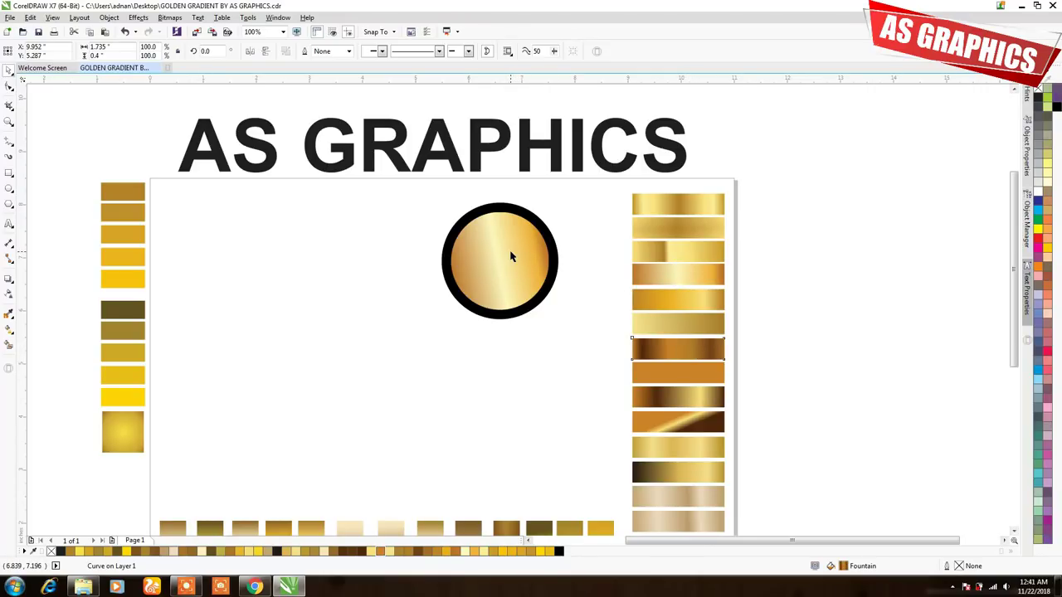
{"action": "left_click", "coordinate": [510, 257]}
{"action": "left_click", "coordinate": [672, 379]}
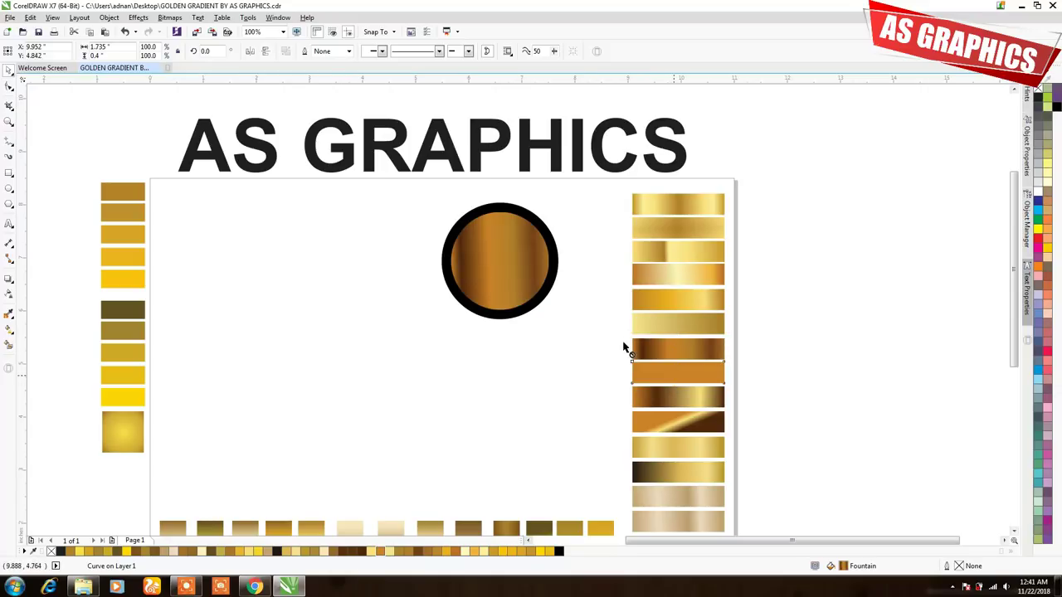
{"action": "left_click", "coordinate": [508, 272]}
{"action": "left_click", "coordinate": [671, 420]}
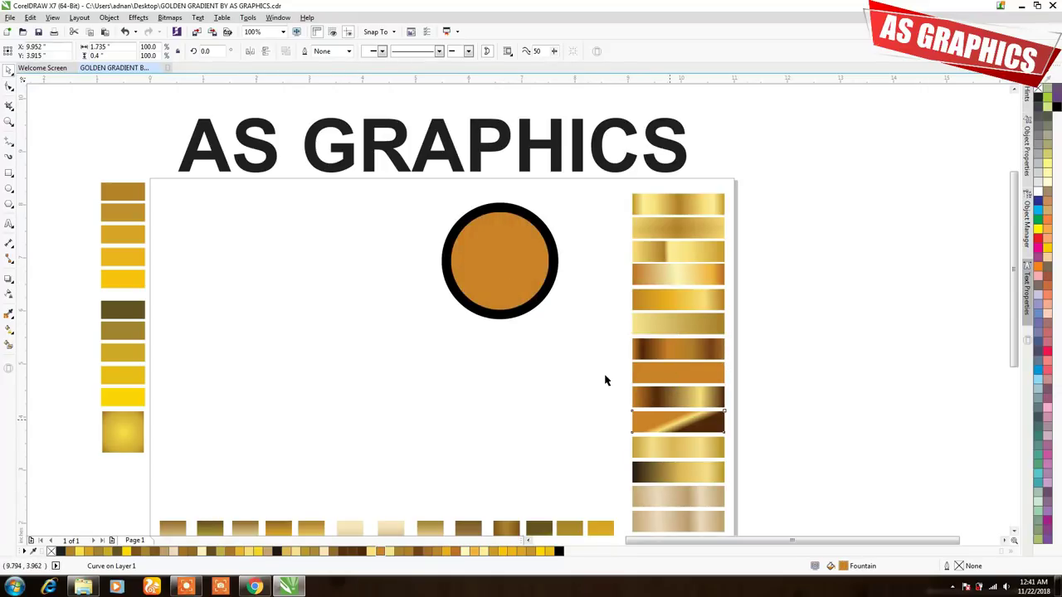
{"action": "left_click", "coordinate": [494, 256]}
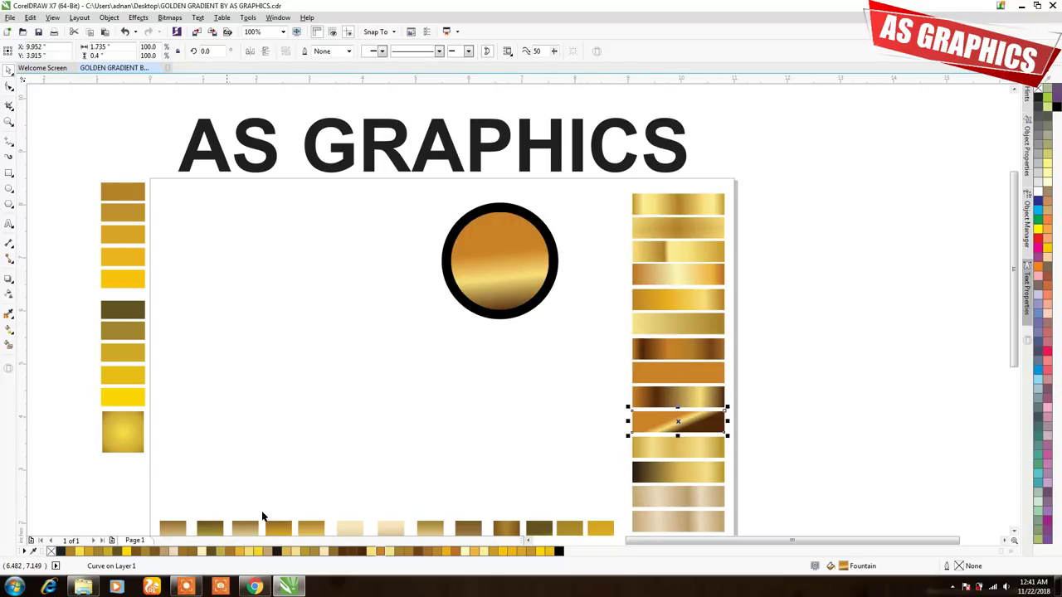
Move the whole coin down so it sits above the bottom swatch row.
{"action": "scroll", "coordinate": [440, 306], "scroll_direction": "down", "scroll_amount": 2}
{"action": "left_click_drag", "start_coordinate": [400, 255], "coordinate": [523, 332]}
{"action": "left_click_drag", "start_coordinate": [412, 249], "coordinate": [528, 333]}
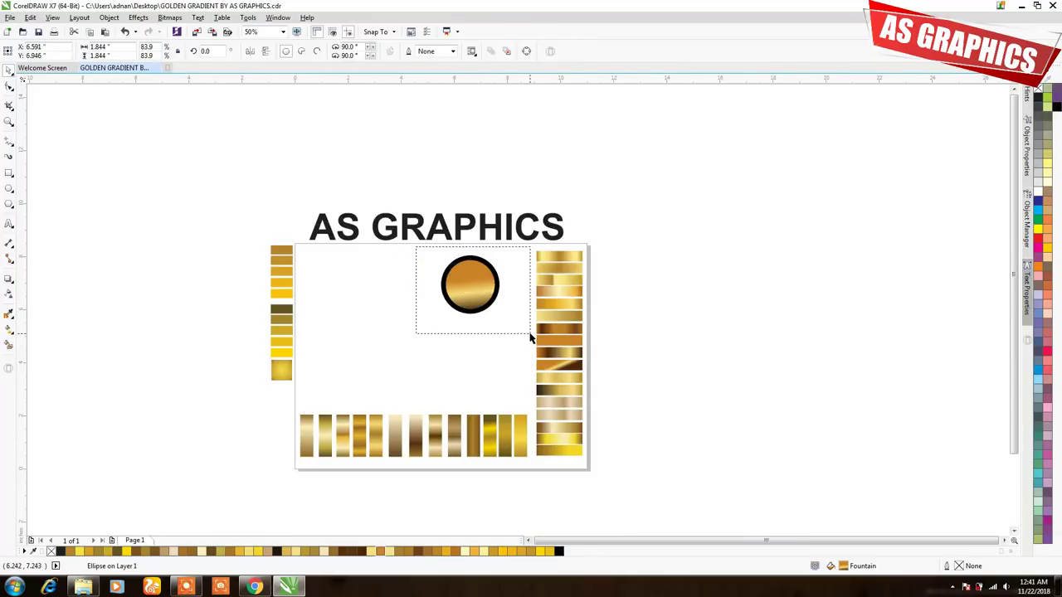
{"action": "left_click_drag", "start_coordinate": [460, 296], "coordinate": [401, 386]}
{"action": "left_click_drag", "start_coordinate": [283, 373], "coordinate": [528, 482]}
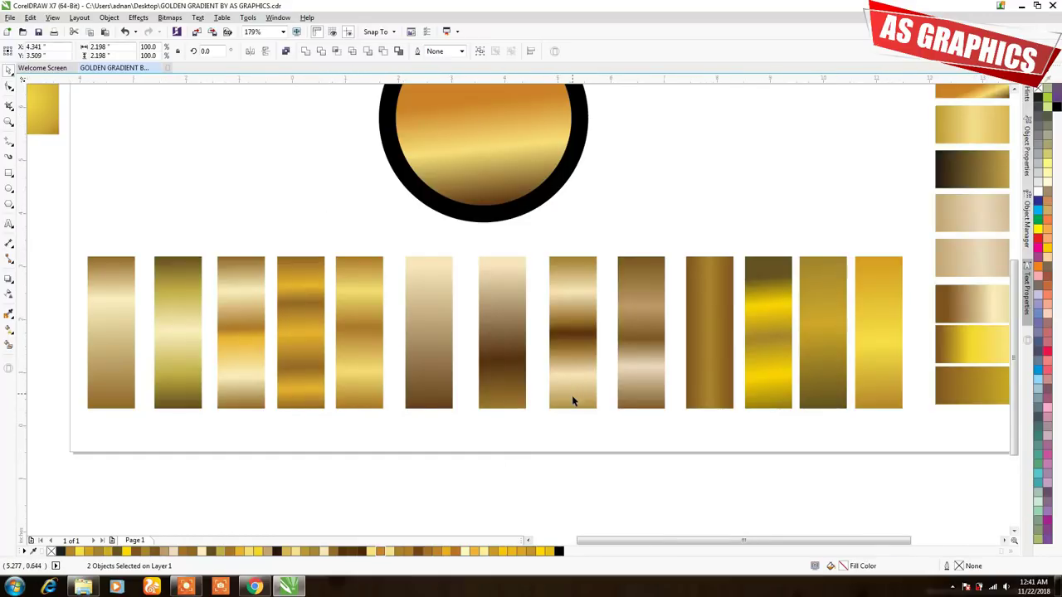
{"action": "scroll", "coordinate": [572, 396], "scroll_direction": "down", "scroll_amount": 1}
{"action": "scroll", "coordinate": [571, 402], "scroll_direction": "down", "scroll_amount": 2}
{"action": "left_click_drag", "start_coordinate": [404, 195], "coordinate": [654, 256]}
Delete the stray swatch copy and draw an unfilled rectangle about 4.1 × 0.94 in below the AS GRAPHIC lettering.
{"action": "scroll", "coordinate": [560, 255], "scroll_direction": "up", "scroll_amount": 4}
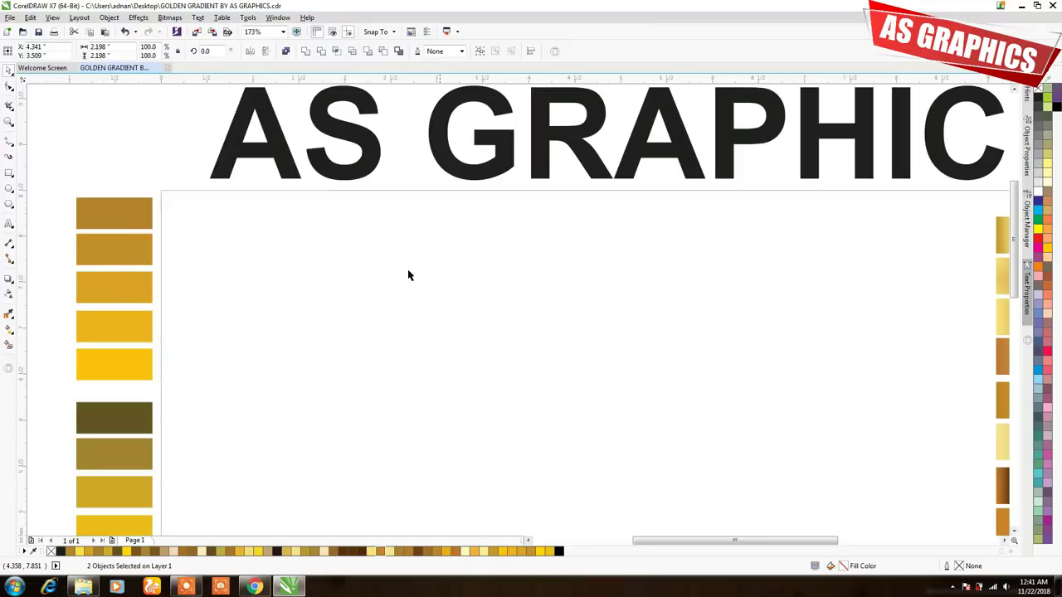
{"action": "left_click_drag", "start_coordinate": [83, 209], "coordinate": [422, 288]}
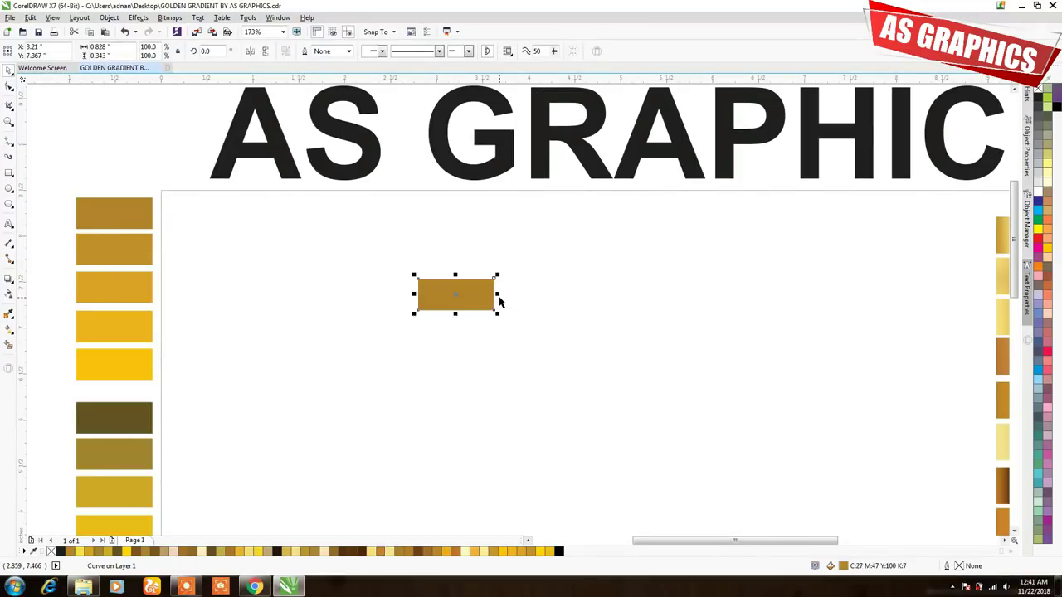
{"action": "key", "text": "Delete"}
{"action": "left_click", "coordinate": [9, 173]}
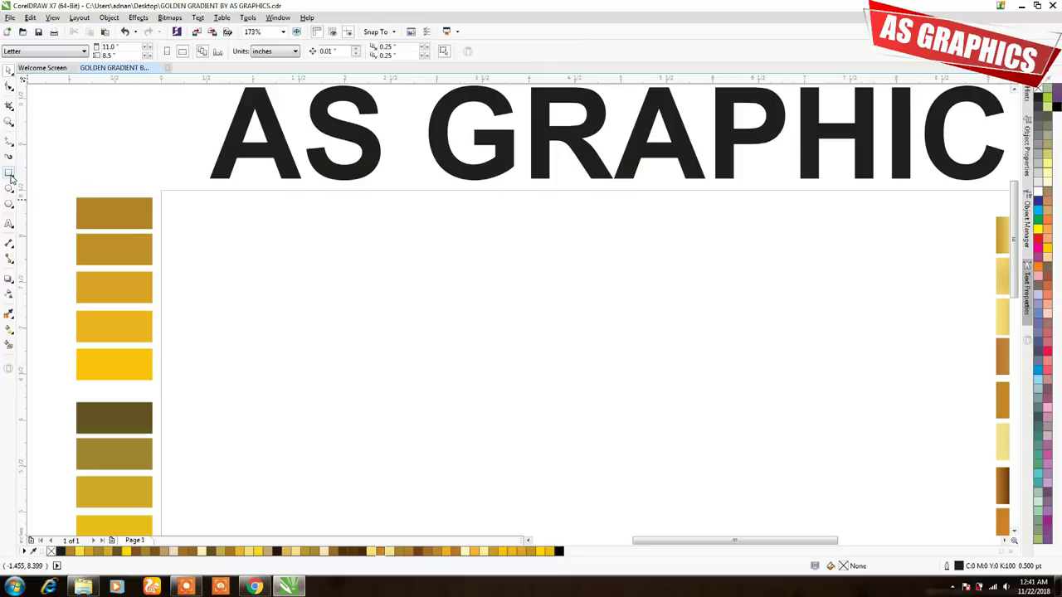
{"action": "mouse_move", "coordinate": [340, 251]}
{"action": "left_mouse_down"}
{"action": "mouse_move", "coordinate": [481, 322]}
{"action": "mouse_move", "coordinate": [727, 347]}
{"action": "left_mouse_up"}
{"action": "key", "text": "space"}
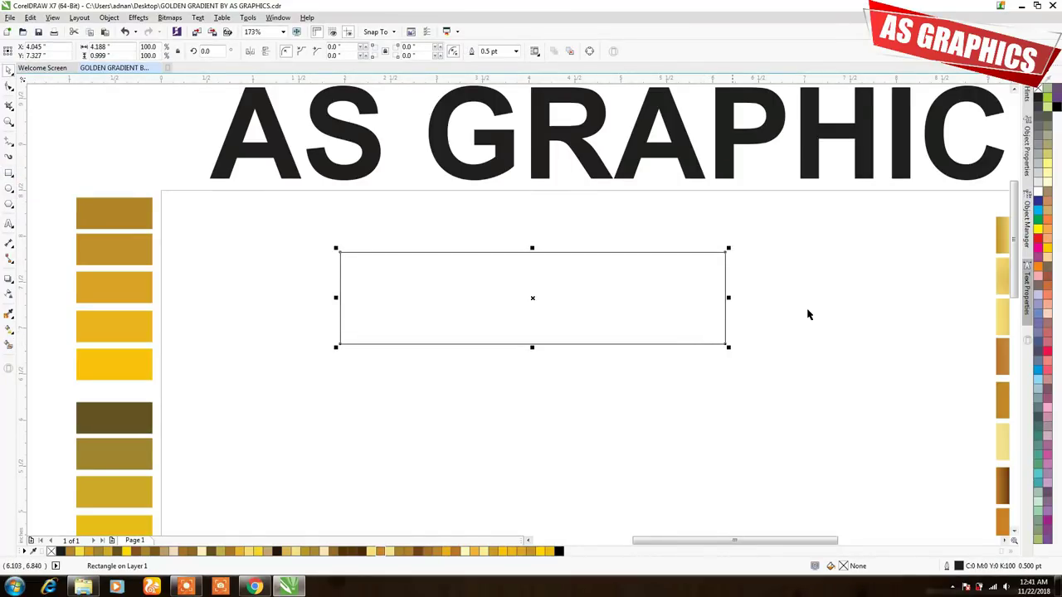
{"action": "left_click_drag", "start_coordinate": [532, 247], "coordinate": [532, 253]}
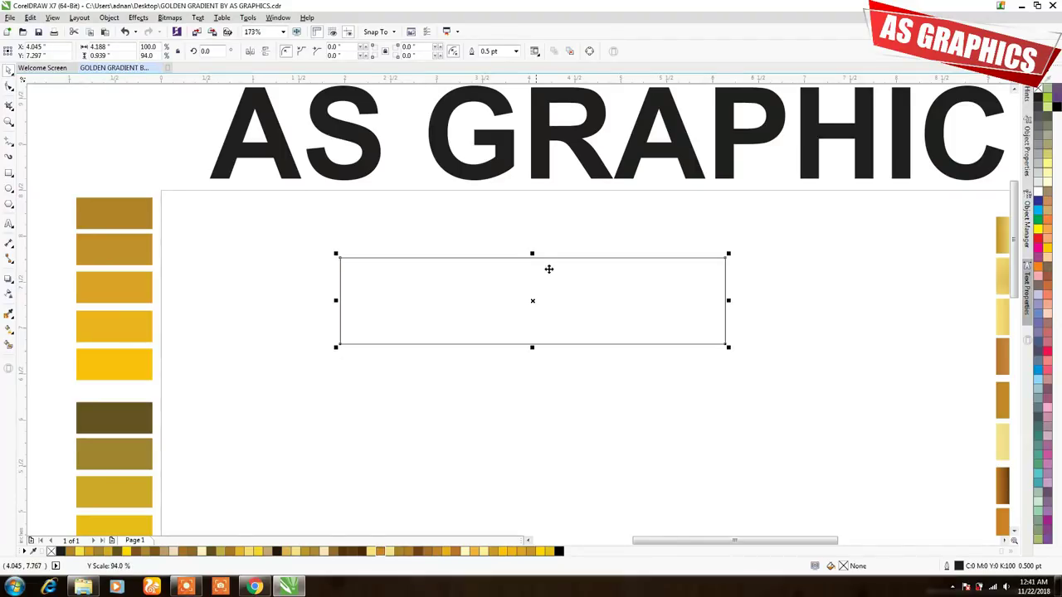
{"action": "left_click_drag", "start_coordinate": [539, 303], "coordinate": [543, 302]}
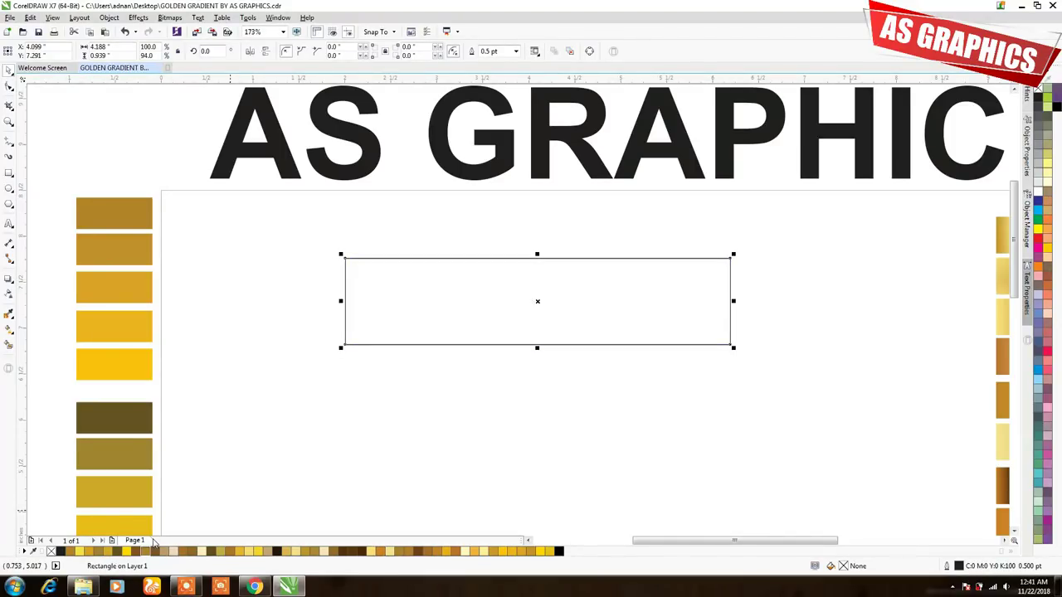
Give the rectangle a left-to-right linear gradient with golden brown ends and a yellow stop at 52%.
{"action": "left_click", "coordinate": [9, 331]}
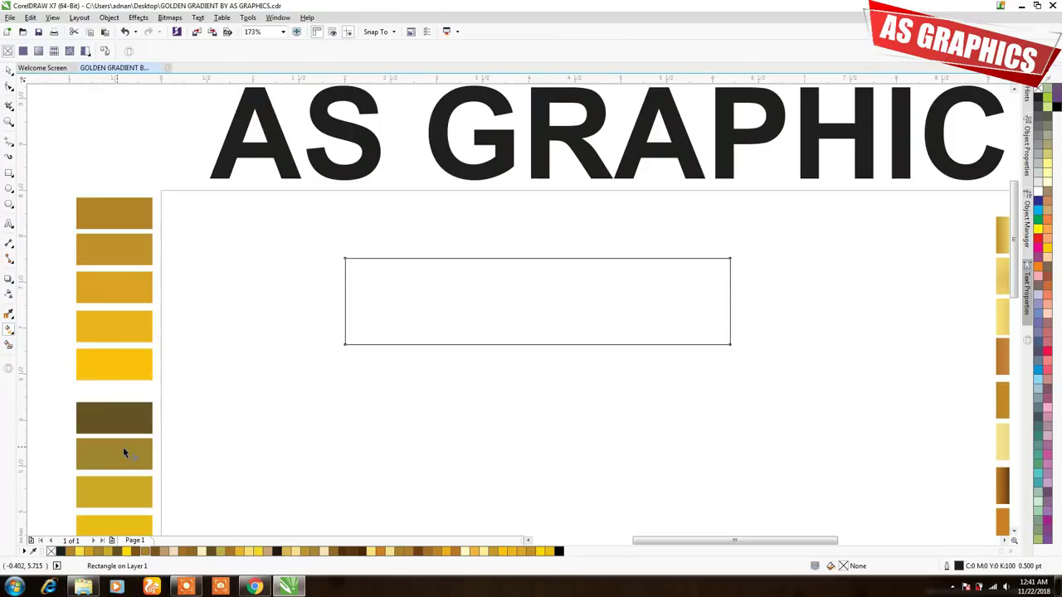
{"action": "left_click_drag", "start_coordinate": [345, 303], "coordinate": [728, 302]}
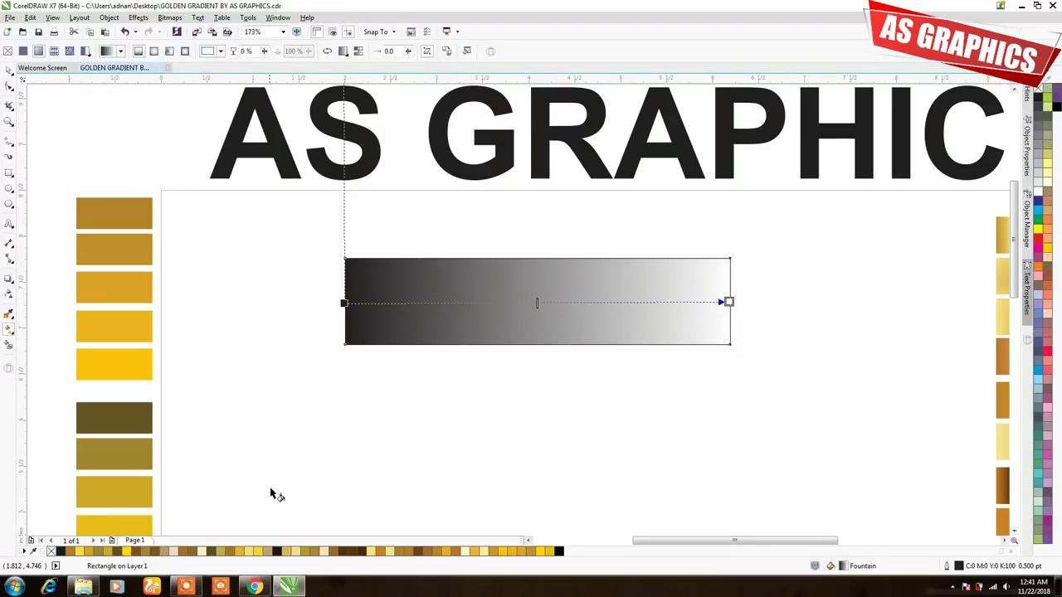
{"action": "left_click", "coordinate": [81, 551]}
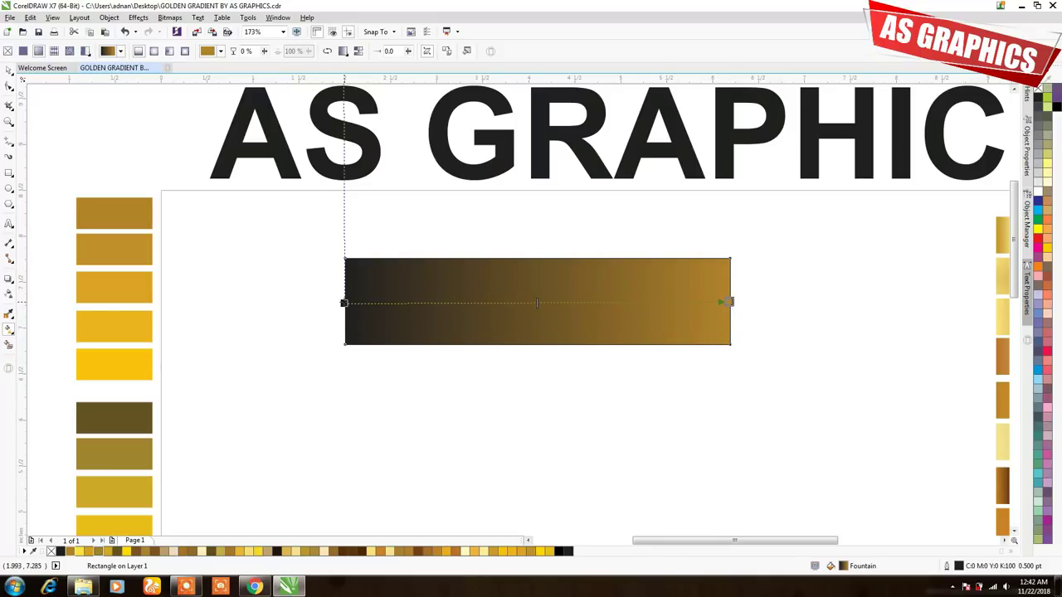
{"action": "left_click", "coordinate": [343, 303]}
{"action": "left_click", "coordinate": [74, 552]}
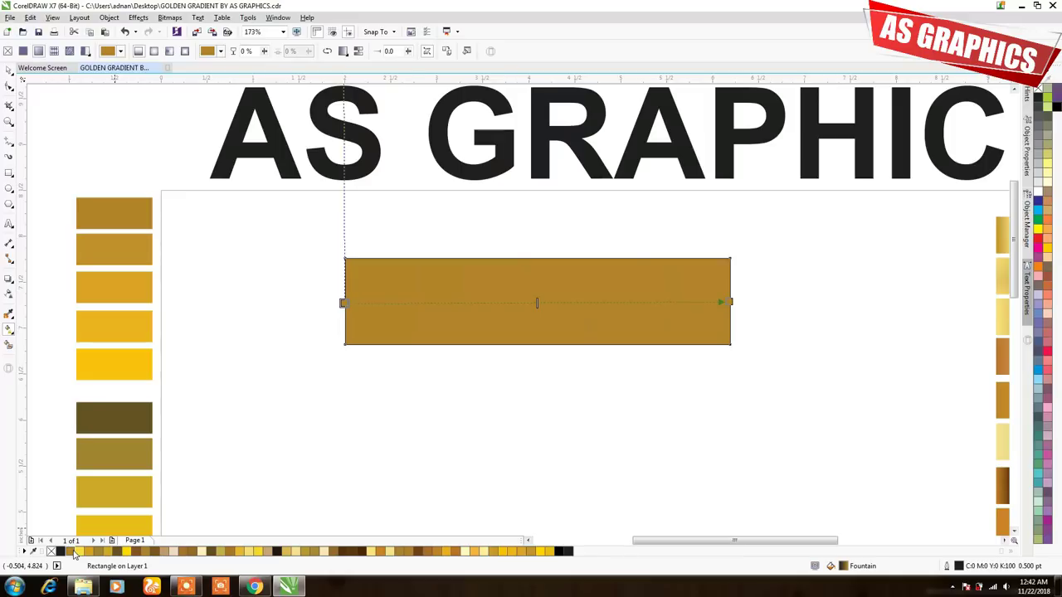
{"action": "double_click", "coordinate": [543, 303]}
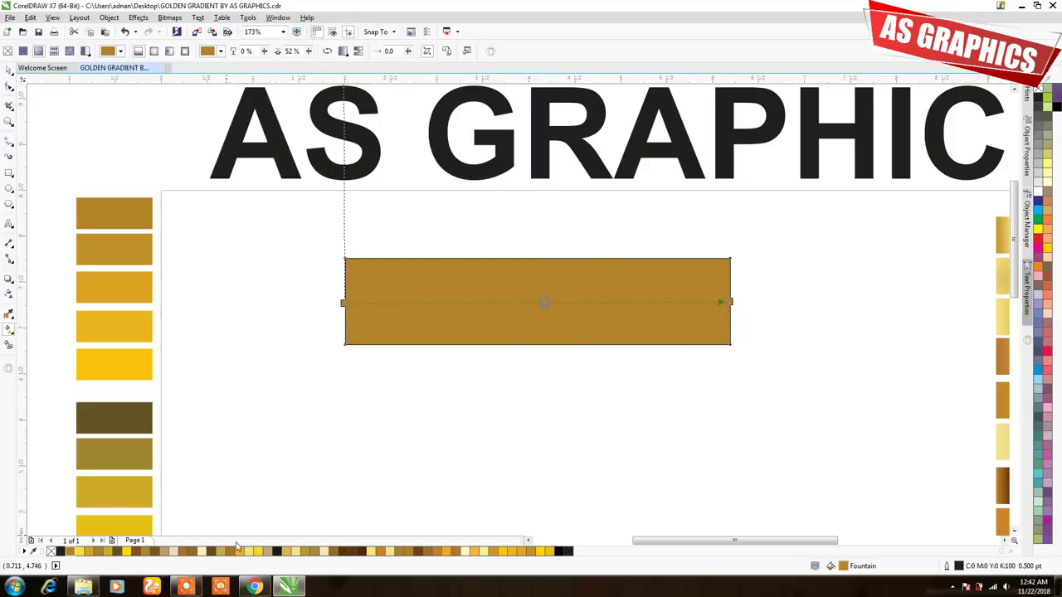
{"action": "left_click", "coordinate": [82, 552]}
Shift the gold bar up and right, then place a copy directly beneath it with a thin gap.
{"action": "key", "text": "space"}
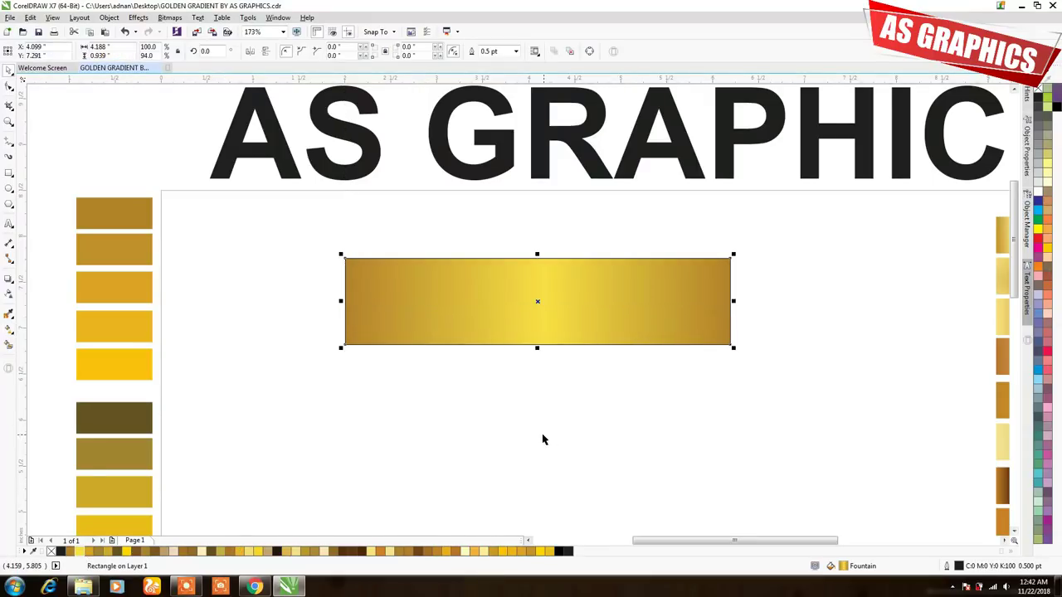
{"action": "left_click", "coordinate": [784, 277]}
{"action": "left_click_drag", "start_coordinate": [659, 312], "coordinate": [670, 275]}
{"action": "left_click", "coordinate": [787, 329]}
{"action": "left_click", "coordinate": [696, 286]}
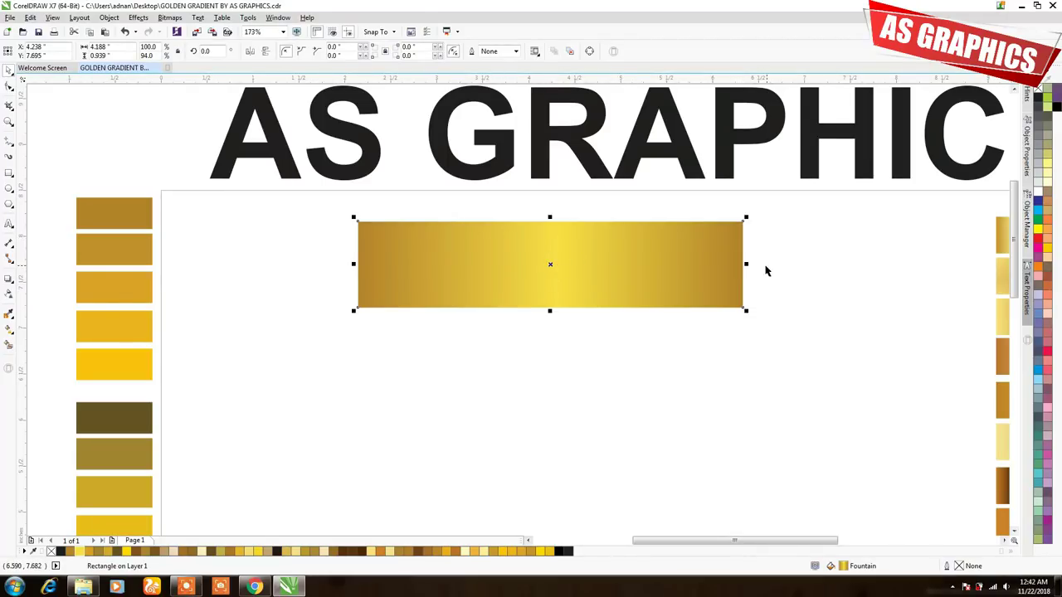
{"action": "left_click_drag", "start_coordinate": [581, 255], "coordinate": [591, 348]}
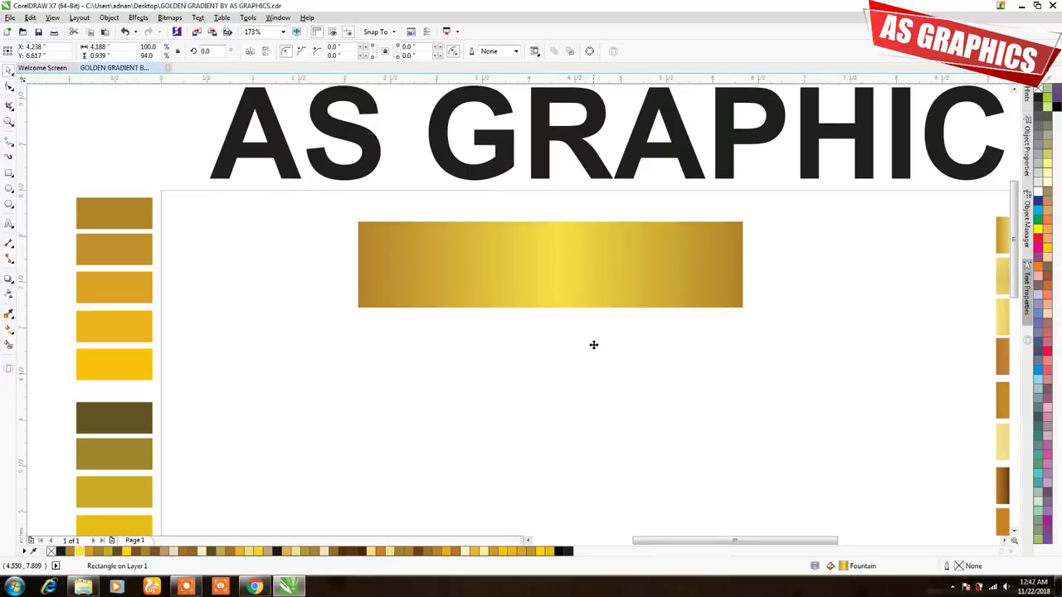
{"action": "scroll", "coordinate": [422, 266], "scroll_direction": "down", "scroll_amount": 2}
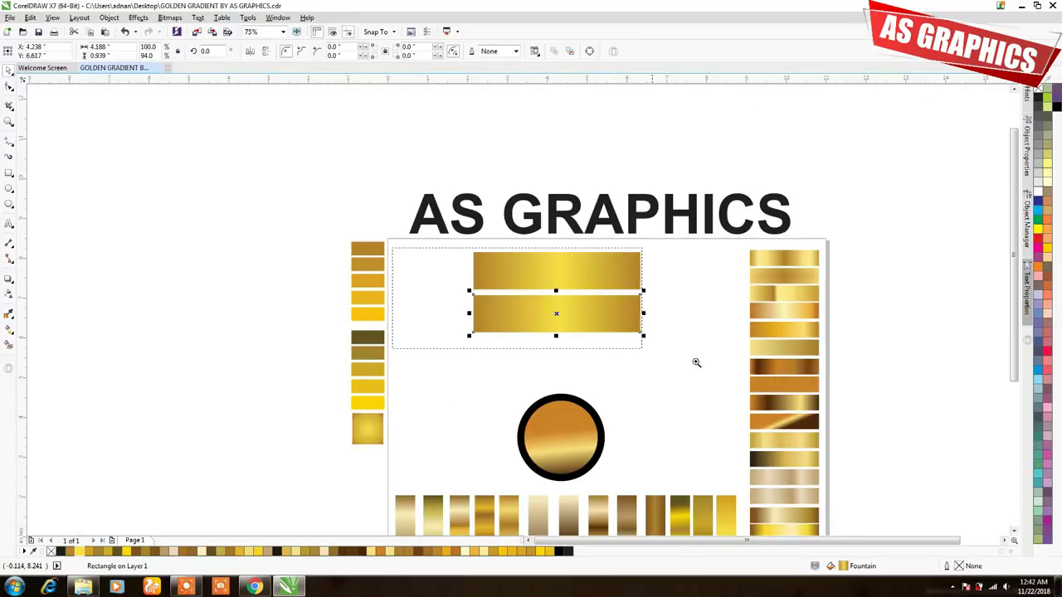
{"action": "scroll", "coordinate": [541, 315], "scroll_direction": "up", "scroll_amount": 3}
{"action": "left_click_drag", "start_coordinate": [540, 315], "coordinate": [540, 309]}
{"action": "key", "text": "g"}
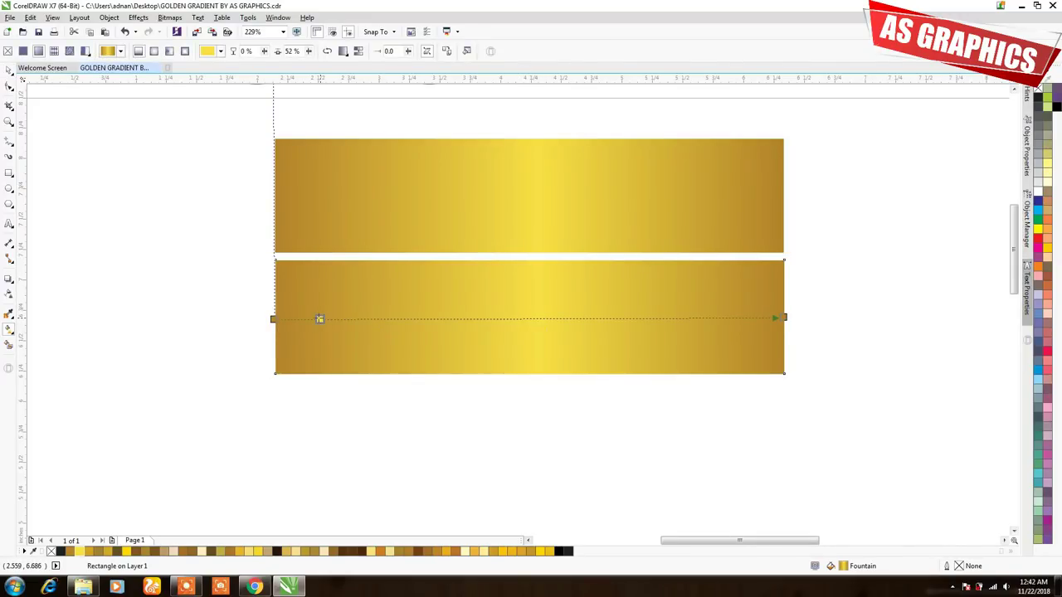
Add a row of extra colour stops along the lower bar's gradient, around 35%, 54% and 64%.
{"action": "left_click_drag", "start_coordinate": [319, 318], "coordinate": [320, 319]}
{"action": "left_click", "coordinate": [366, 319]}
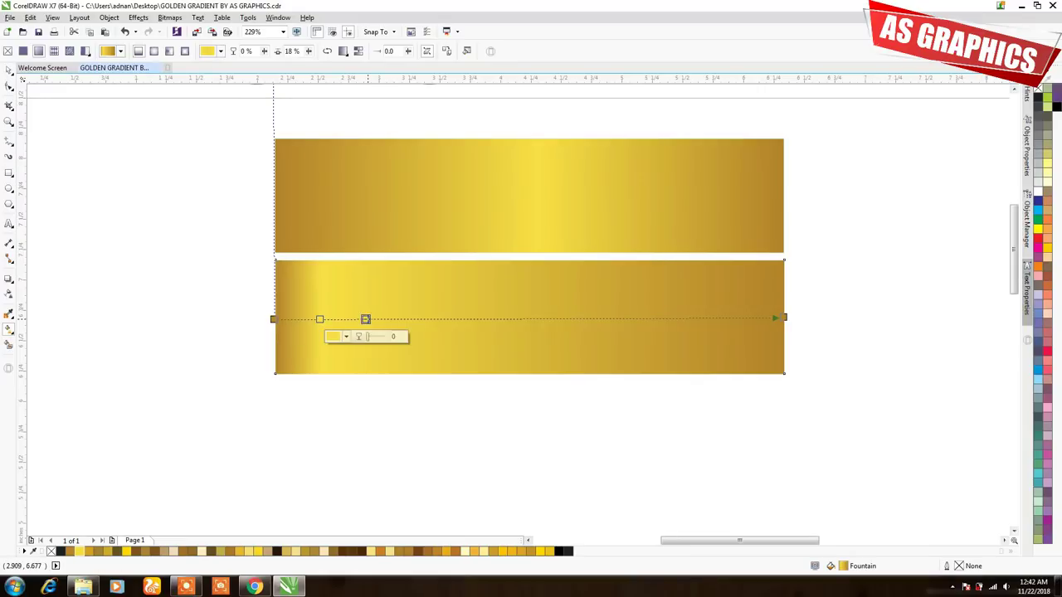
{"action": "double_click", "coordinate": [404, 319]}
{"action": "double_click", "coordinate": [452, 318]}
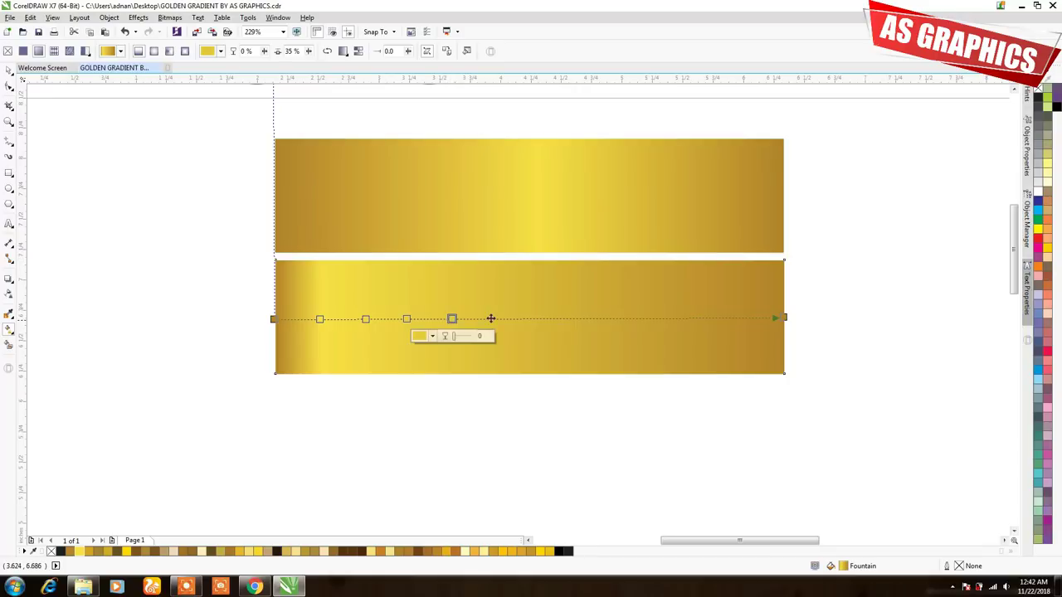
{"action": "double_click", "coordinate": [496, 319]}
{"action": "double_click", "coordinate": [547, 318]}
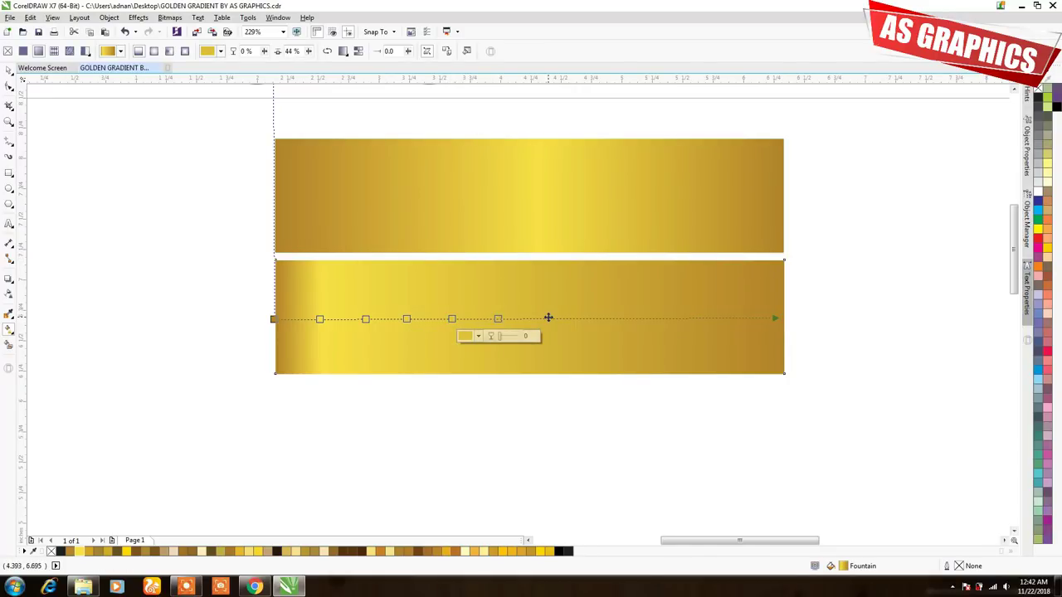
{"action": "double_click", "coordinate": [599, 318]}
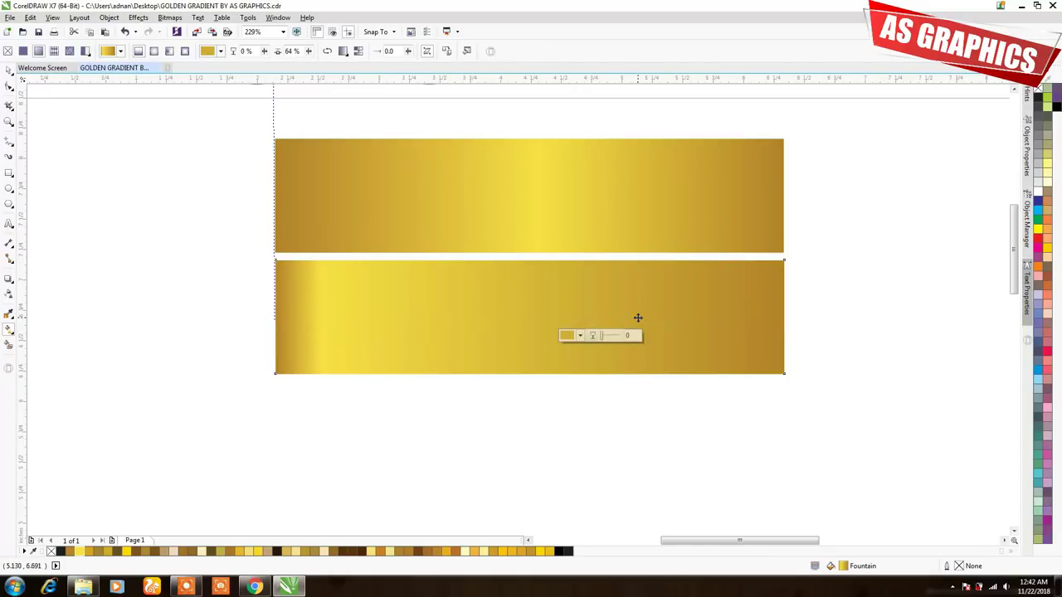
{"action": "double_click", "coordinate": [635, 319]}
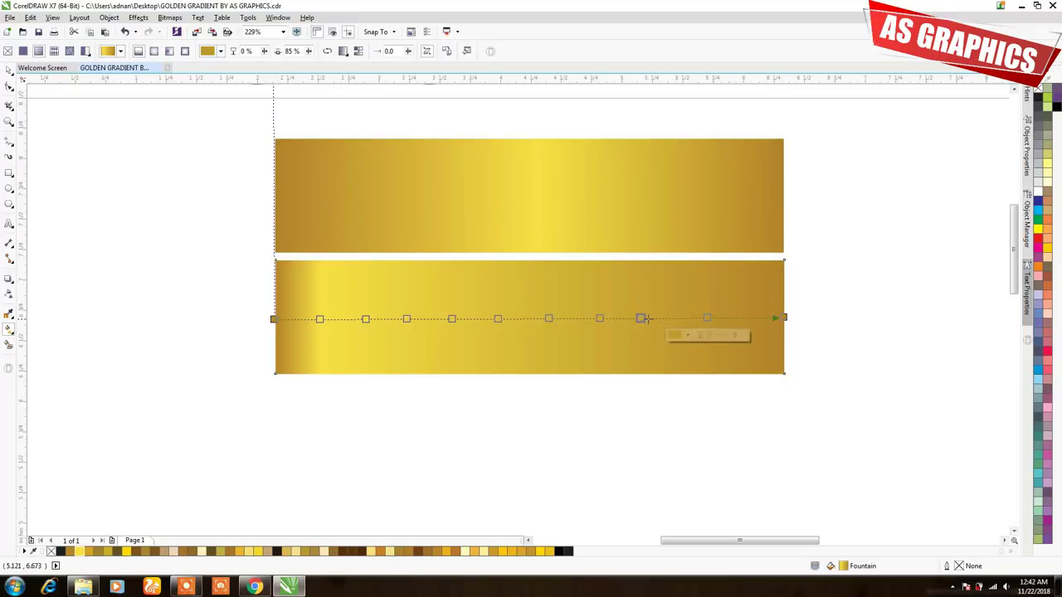
{"action": "left_click_drag", "start_coordinate": [635, 318], "coordinate": [652, 318]}
Recolour the stops alternately dark brown-gold and bright yellow to form vertical stripes.
{"action": "left_click", "coordinate": [365, 319]}
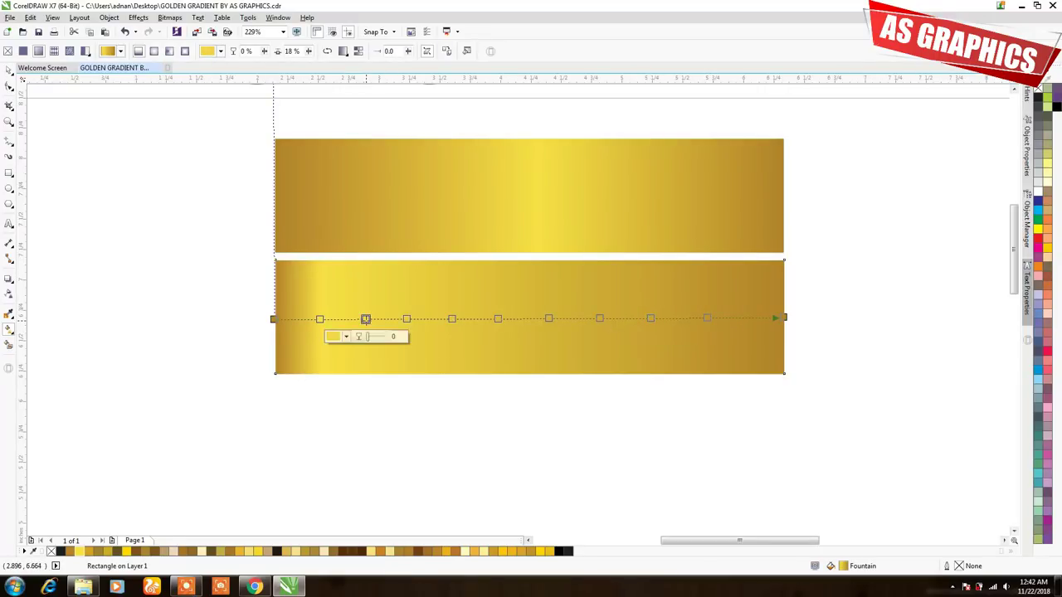
{"action": "left_click", "coordinate": [72, 551]}
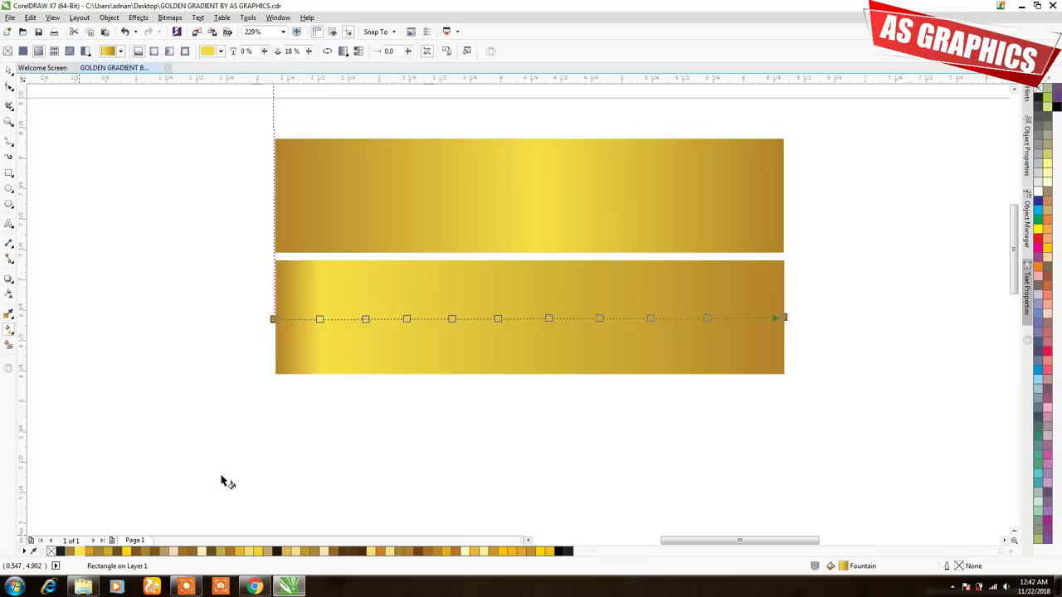
{"action": "left_click", "coordinate": [452, 319]}
{"action": "left_click", "coordinate": [69, 552]}
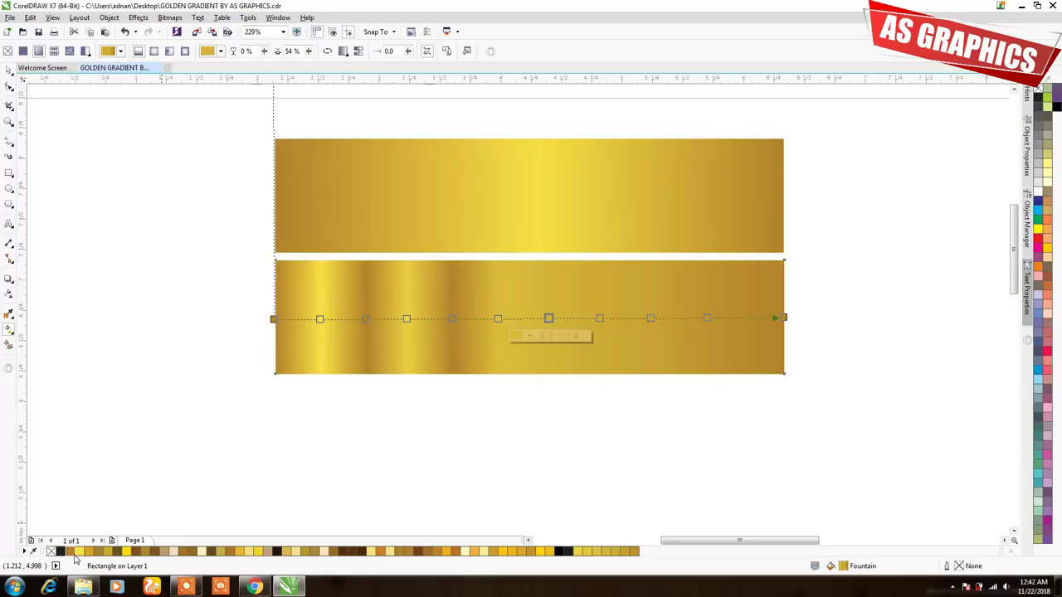
{"action": "left_click", "coordinate": [72, 552]}
{"action": "left_click", "coordinate": [650, 318]}
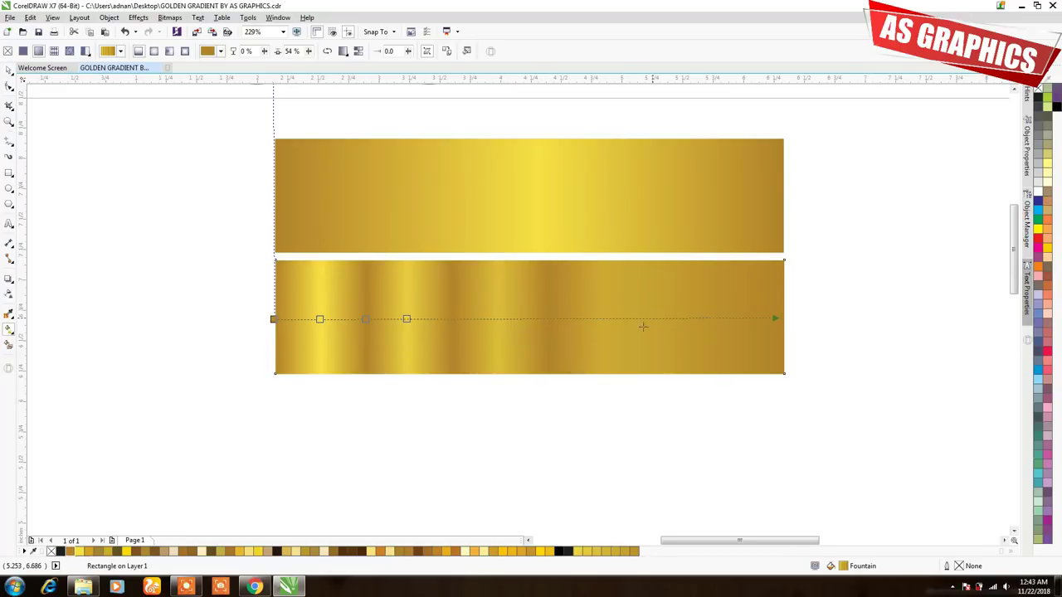
{"action": "left_click", "coordinate": [72, 552]}
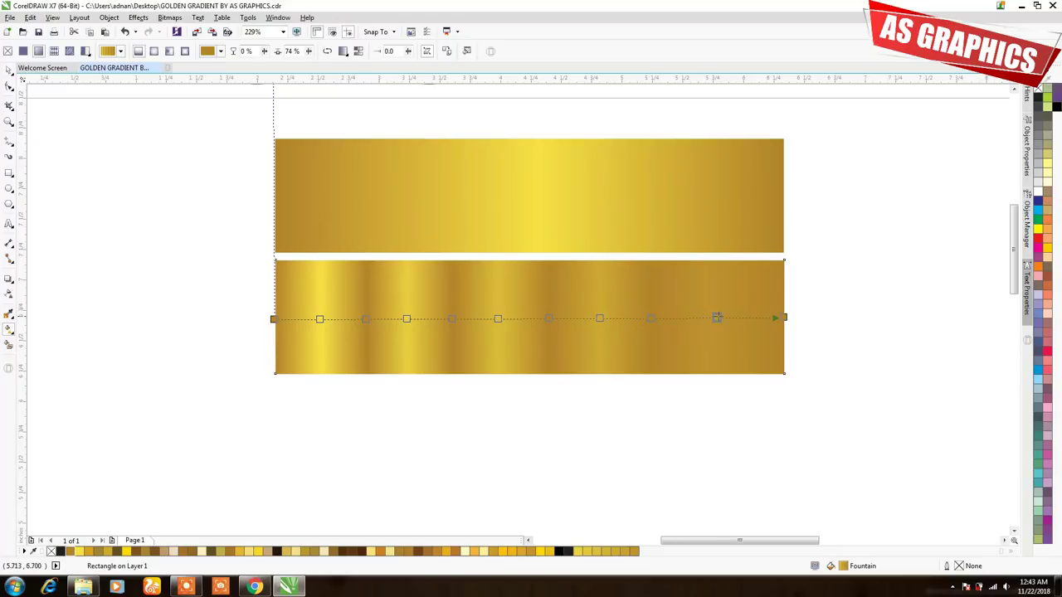
{"action": "left_click", "coordinate": [710, 318]}
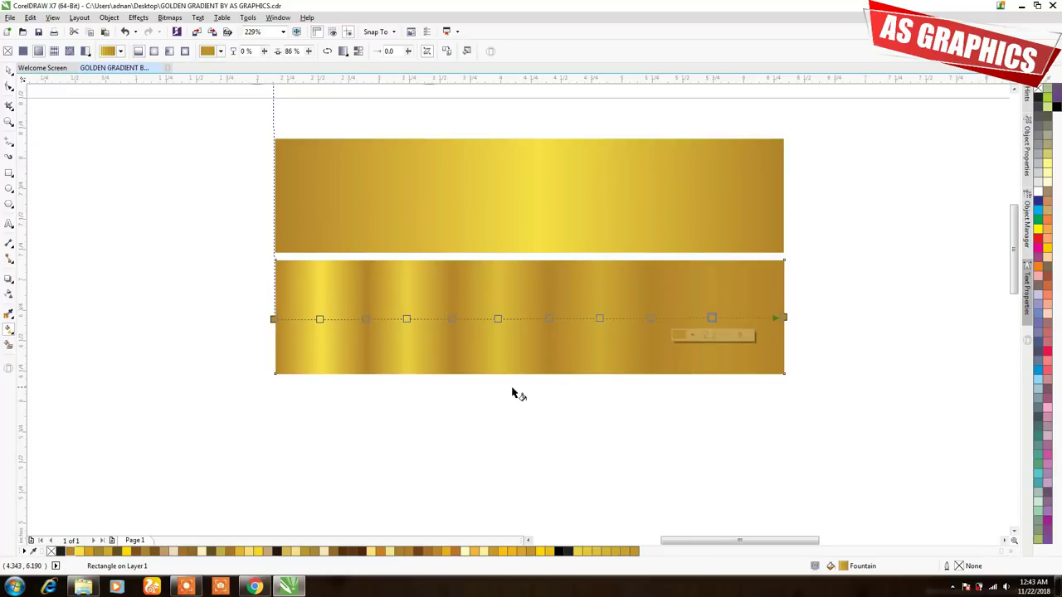
{"action": "left_click", "coordinate": [79, 551]}
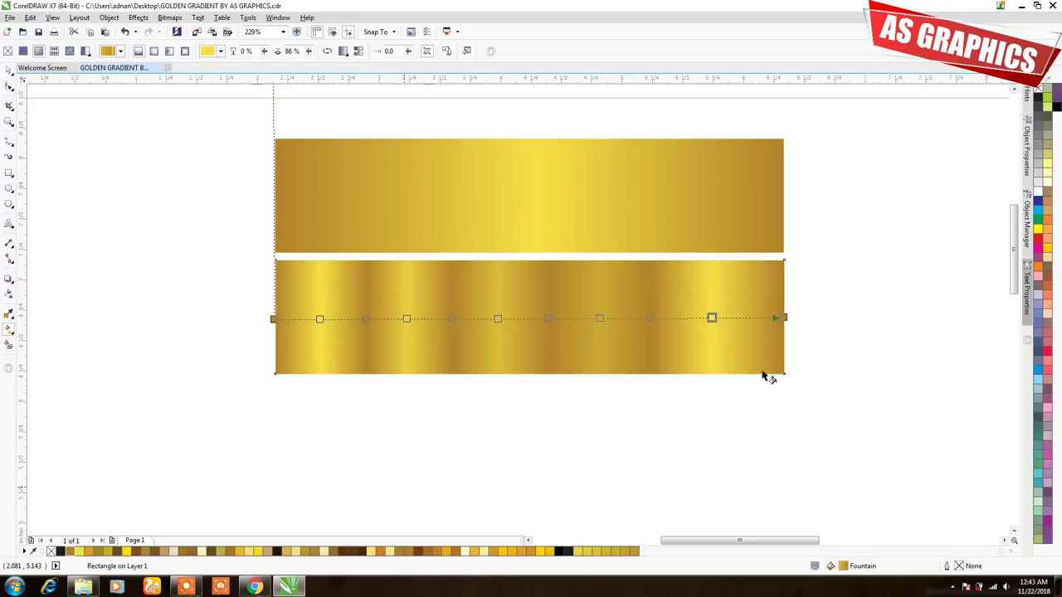
{"action": "left_click", "coordinate": [763, 317]}
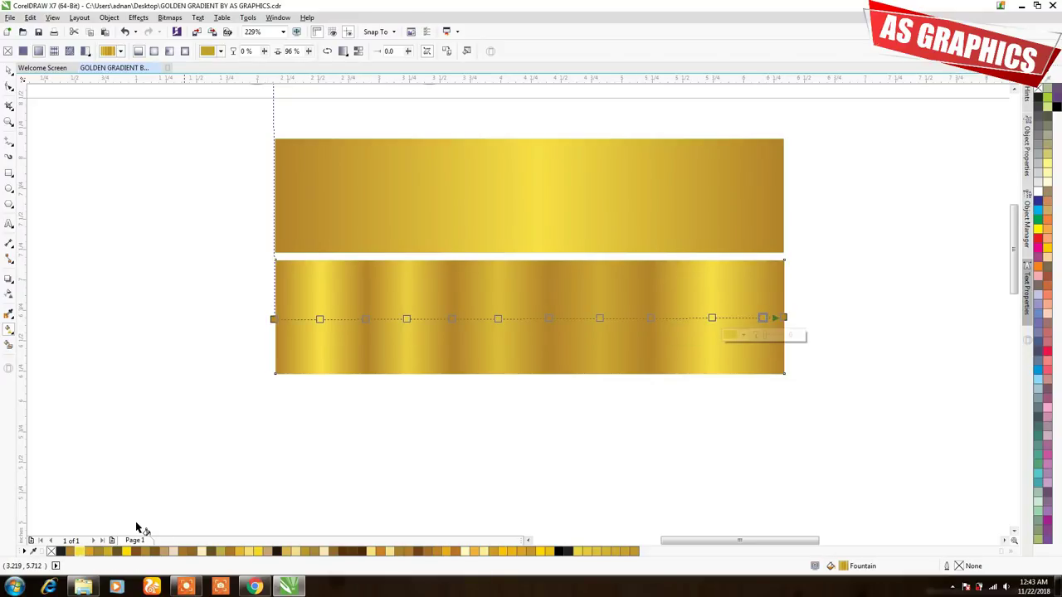
{"action": "key", "text": "space"}
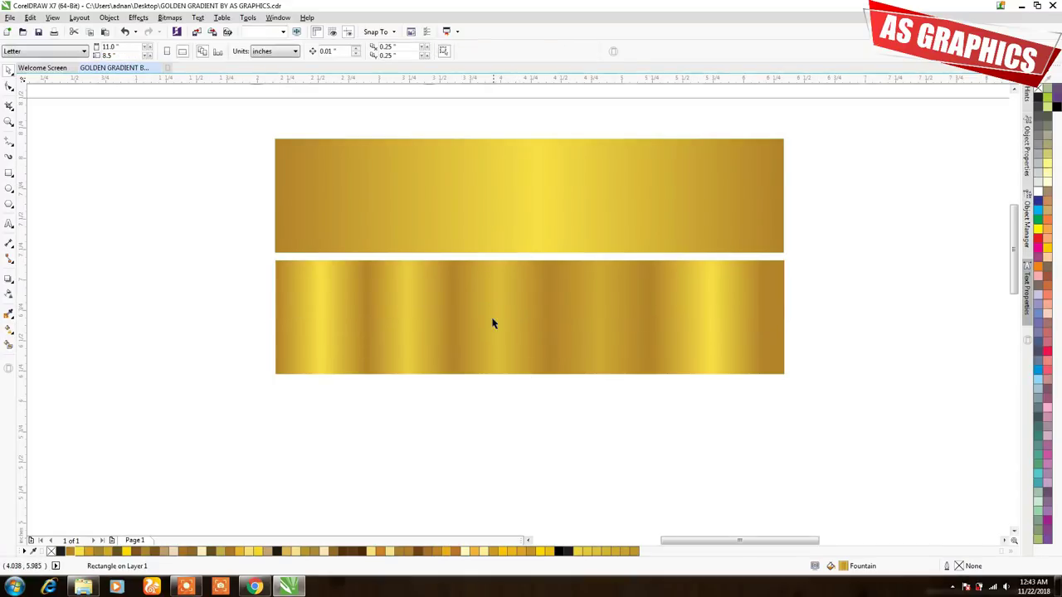
{"action": "left_click", "coordinate": [493, 327]}
{"action": "key", "text": "space"}
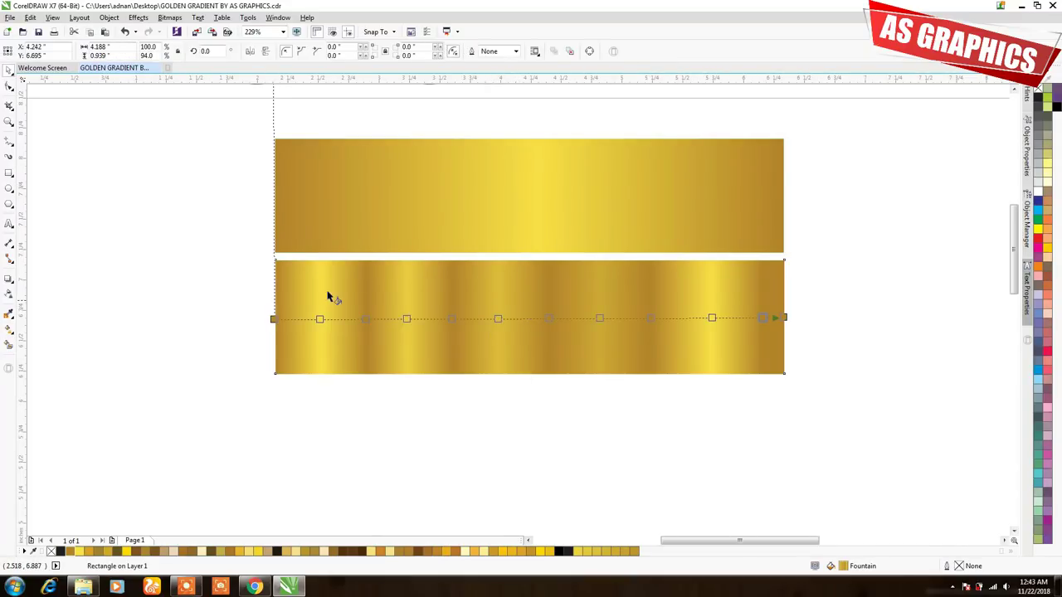
Try diagonal and vertical gradient directions on the lower bar, undoing the last stretch.
{"action": "left_click_drag", "start_coordinate": [293, 265], "coordinate": [609, 336]}
{"action": "left_click_drag", "start_coordinate": [534, 275], "coordinate": [535, 357]}
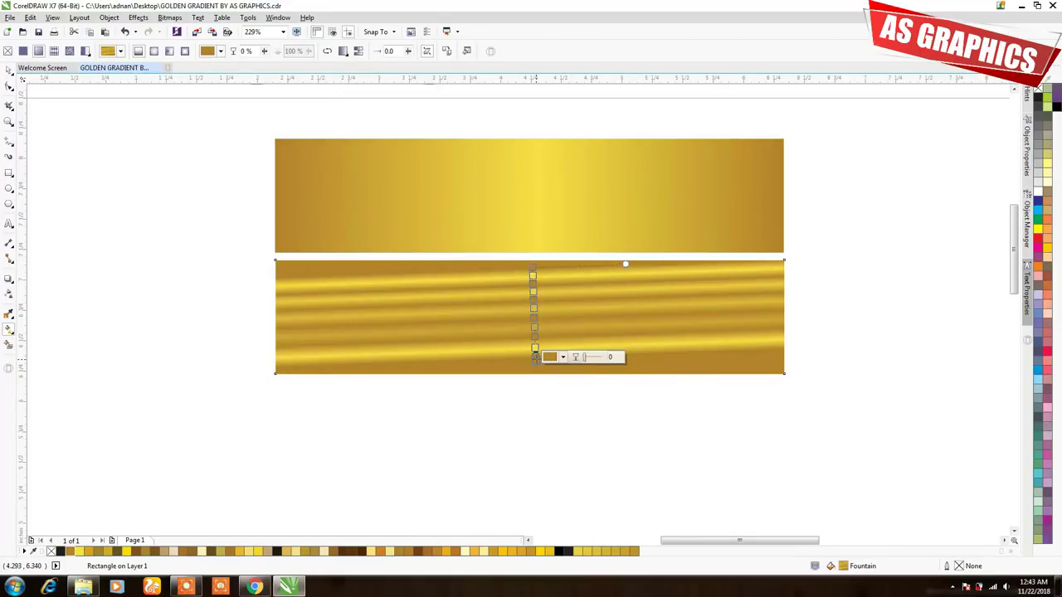
{"action": "left_click_drag", "start_coordinate": [533, 267], "coordinate": [533, 257]}
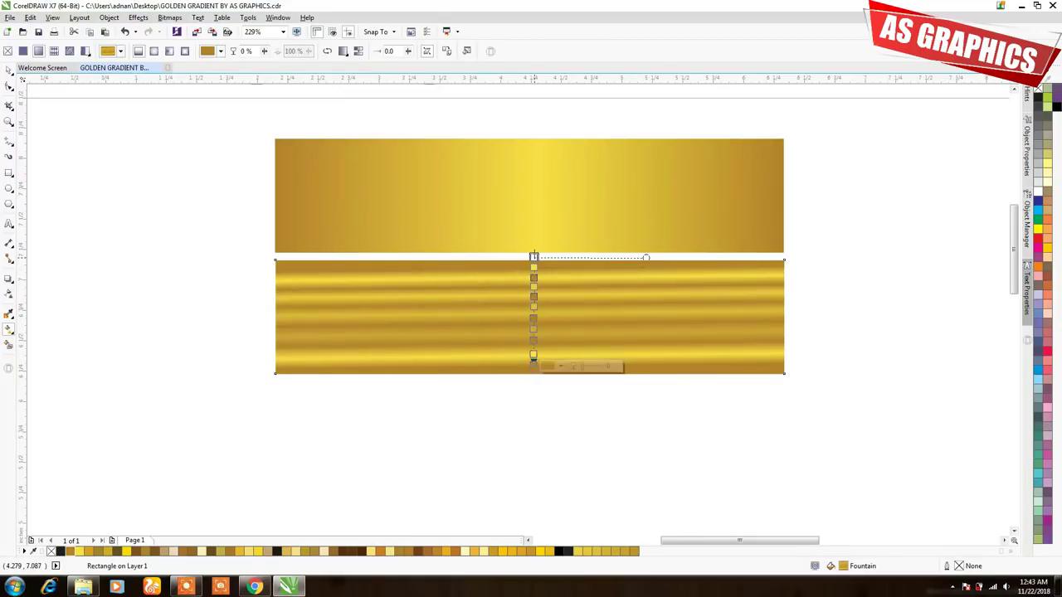
{"action": "key", "text": "ctrl+z"}
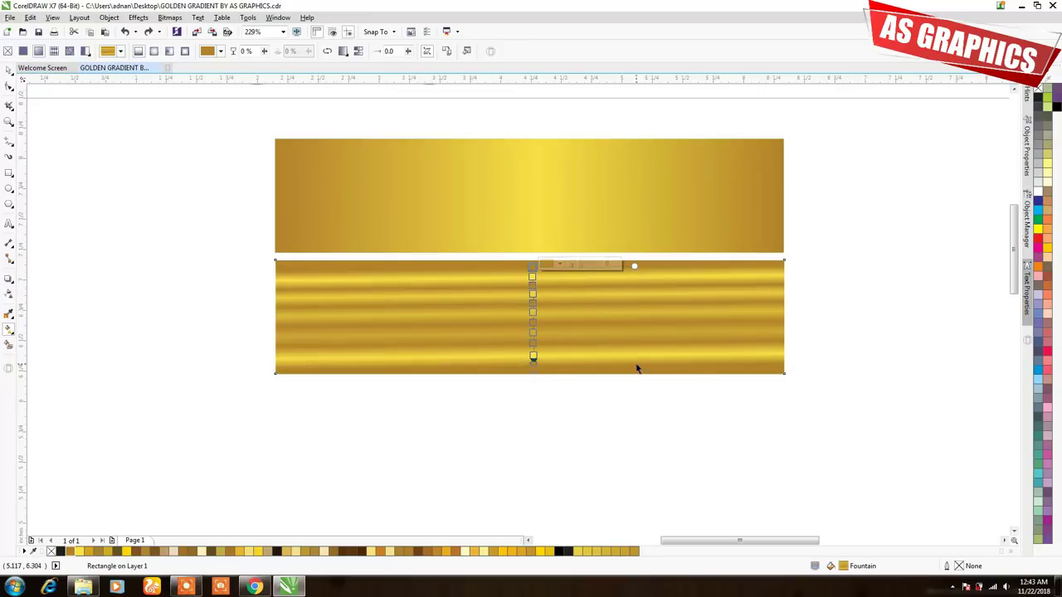
Restore a left-to-right gradient on the lower bar so it shows vertical gold stripes.
{"action": "key", "text": "space"}
{"action": "left_click", "coordinate": [555, 199]}
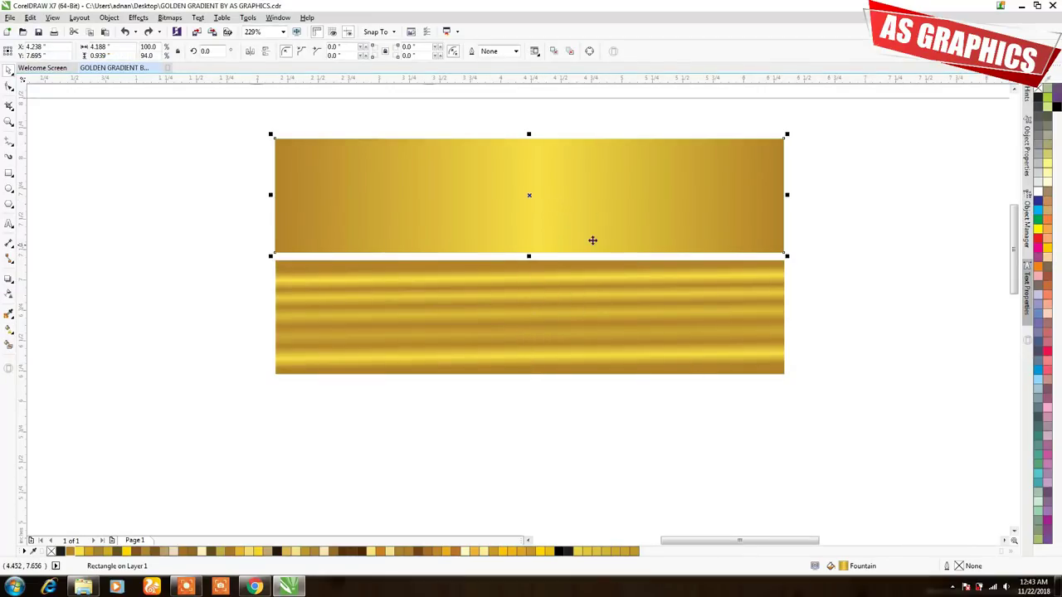
{"action": "key", "text": "g"}
{"action": "left_click", "coordinate": [558, 325]}
{"action": "left_click", "coordinate": [533, 263]}
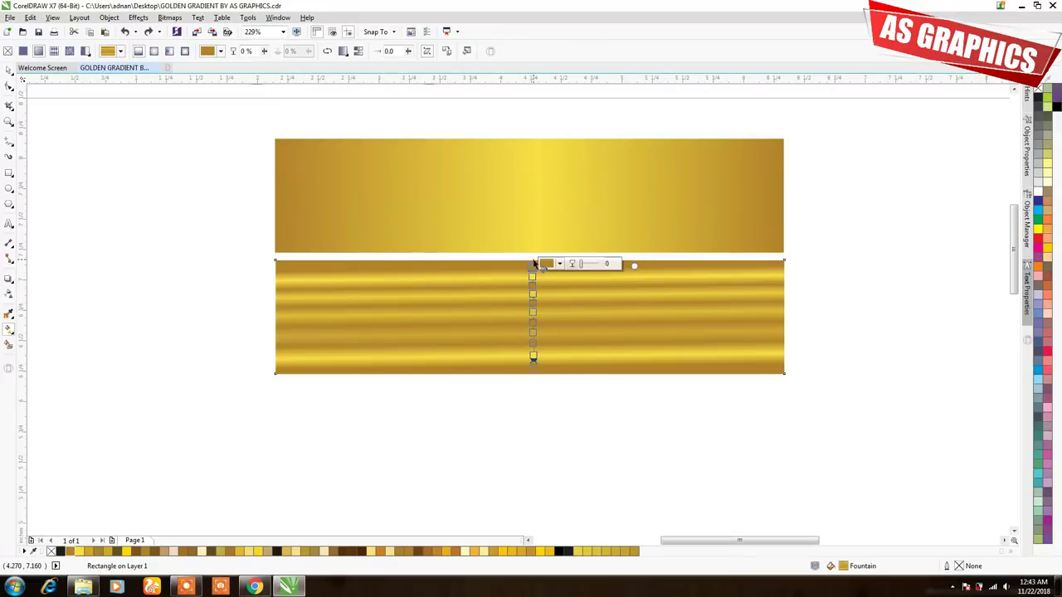
{"action": "left_click_drag", "start_coordinate": [279, 315], "coordinate": [774, 316]}
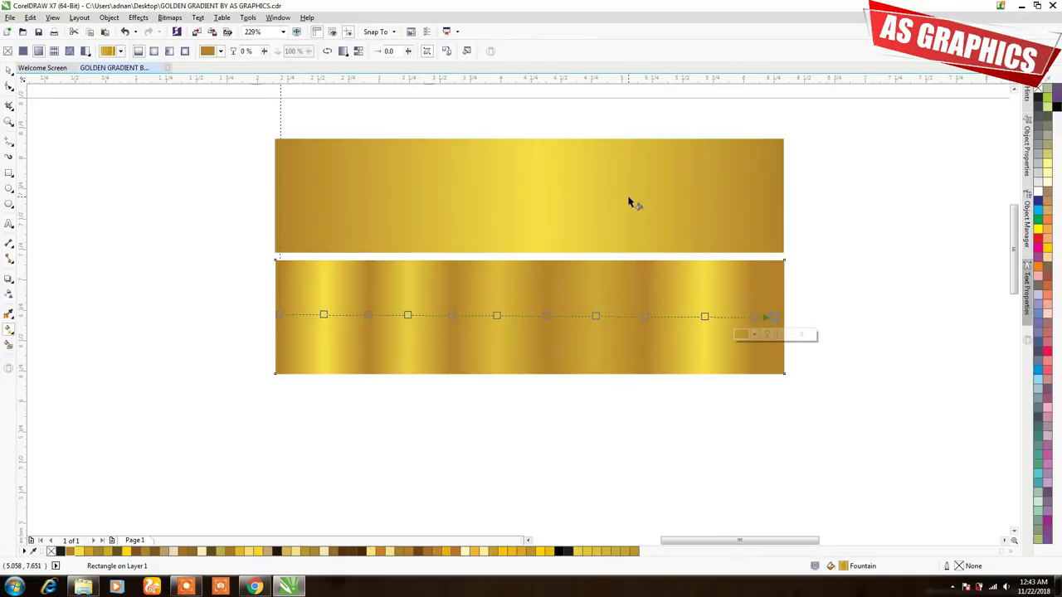
{"action": "key", "text": "space"}
{"action": "key", "text": "Escape"}
Move the orange-gold gradient circle up beside the bars, away from the black circle.
{"action": "scroll", "coordinate": [651, 191], "scroll_direction": "down", "scroll_amount": 2}
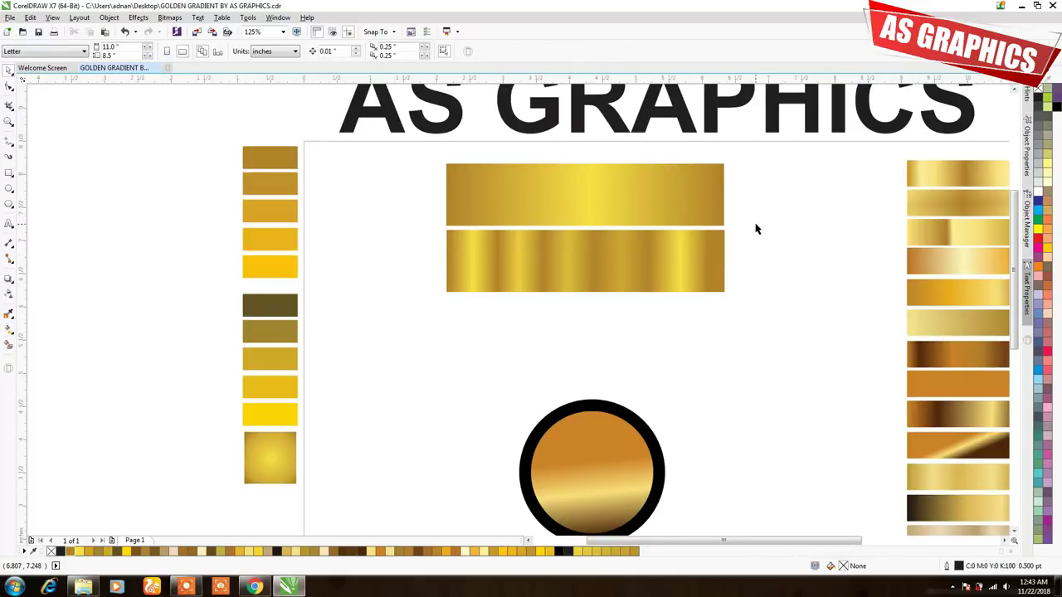
{"action": "left_click", "coordinate": [580, 414]}
{"action": "left_click", "coordinate": [617, 422], "text": "shift"}
{"action": "left_click_drag", "start_coordinate": [616, 423], "coordinate": [723, 334]}
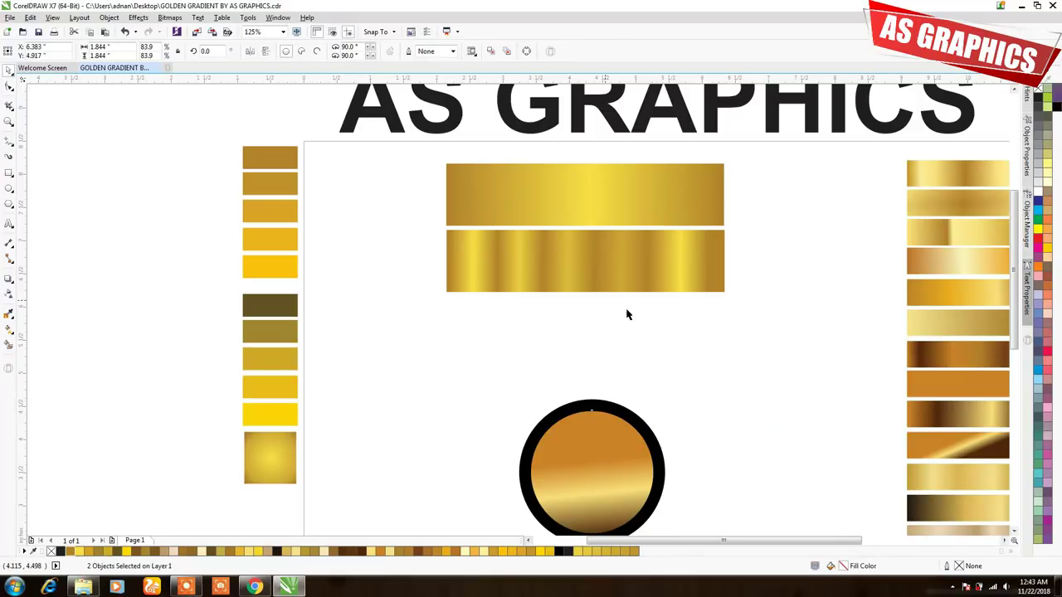
{"action": "scroll", "coordinate": [745, 307], "scroll_direction": "up", "scroll_amount": 2}
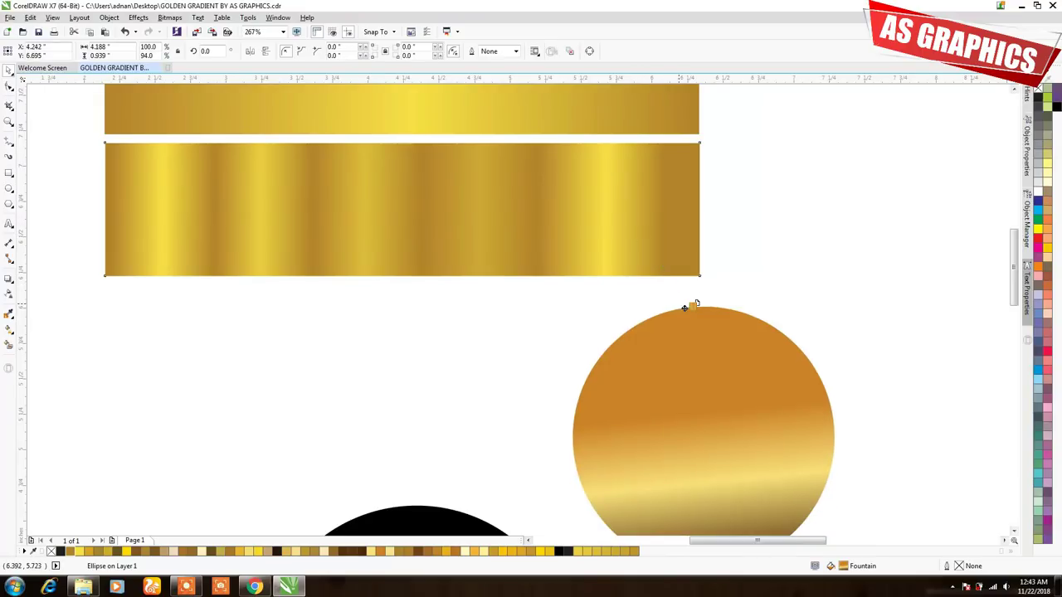
Copy the lower bar's vertically striped gold fill onto the circle.
{"action": "left_click", "coordinate": [703, 350]}
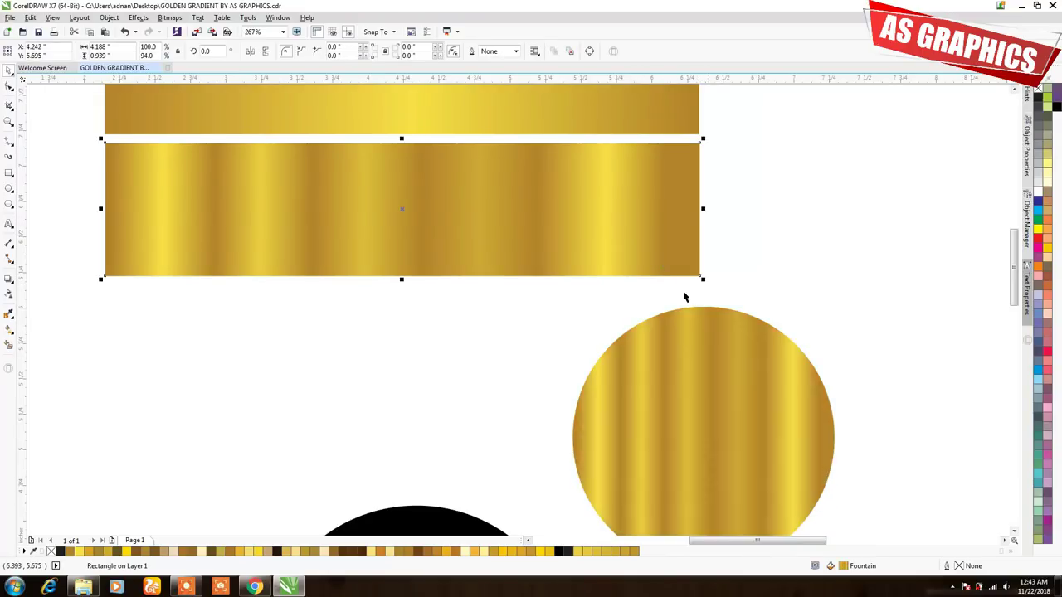
{"action": "scroll", "coordinate": [620, 245], "scroll_direction": "down", "scroll_amount": 3}
{"action": "left_click", "coordinate": [658, 313]}
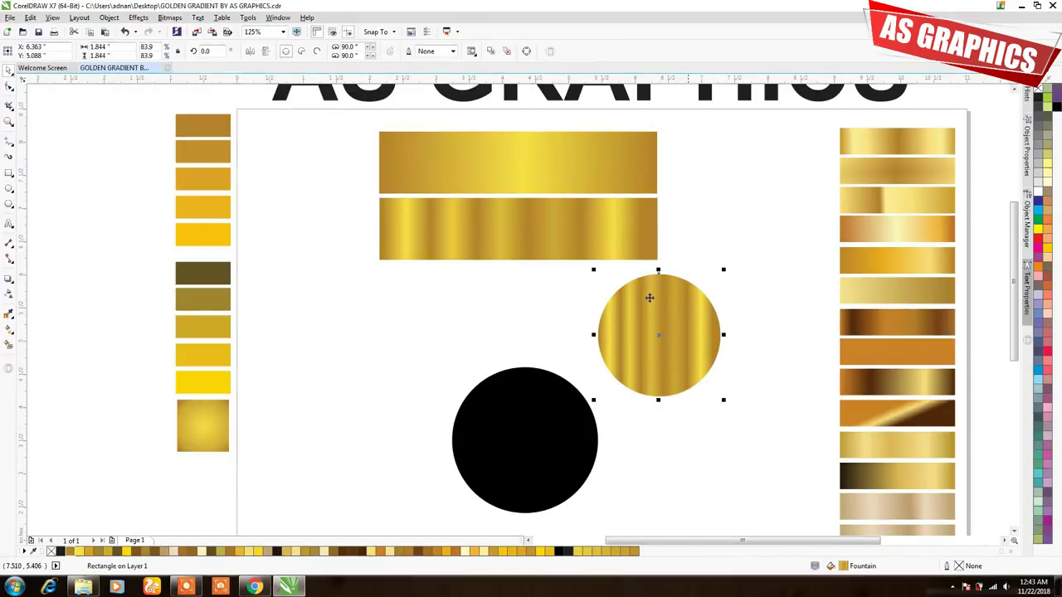
Copy the striped circle and paste a duplicate in place on top of it.
{"action": "left_click_drag", "start_coordinate": [588, 254], "coordinate": [777, 417]}
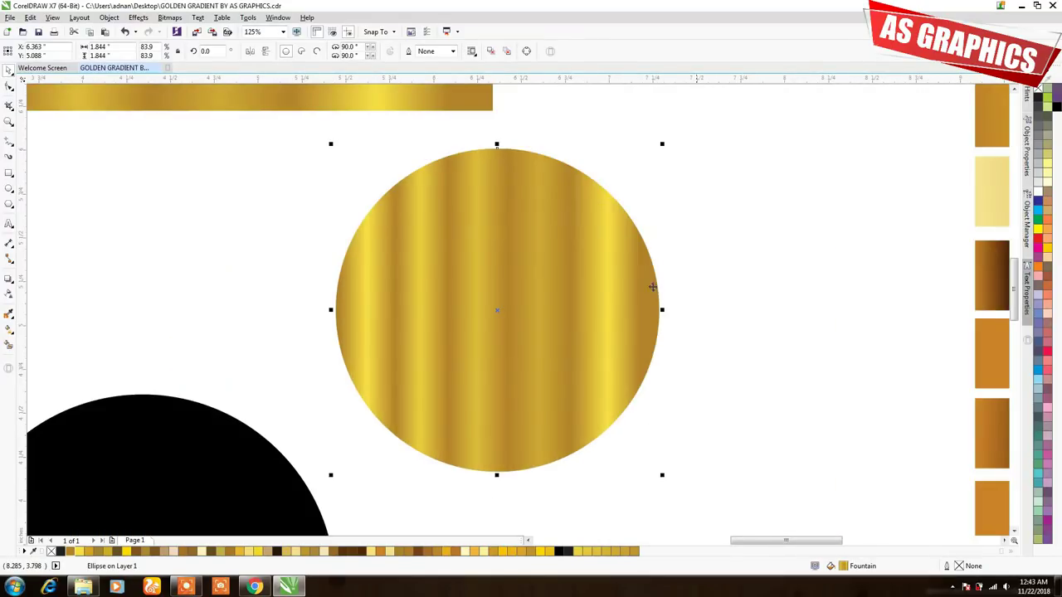
{"action": "right_click", "coordinate": [500, 227]}
{"action": "left_click", "coordinate": [563, 338]}
{"action": "left_click", "coordinate": [787, 273]}
{"action": "right_click", "coordinate": [758, 230]}
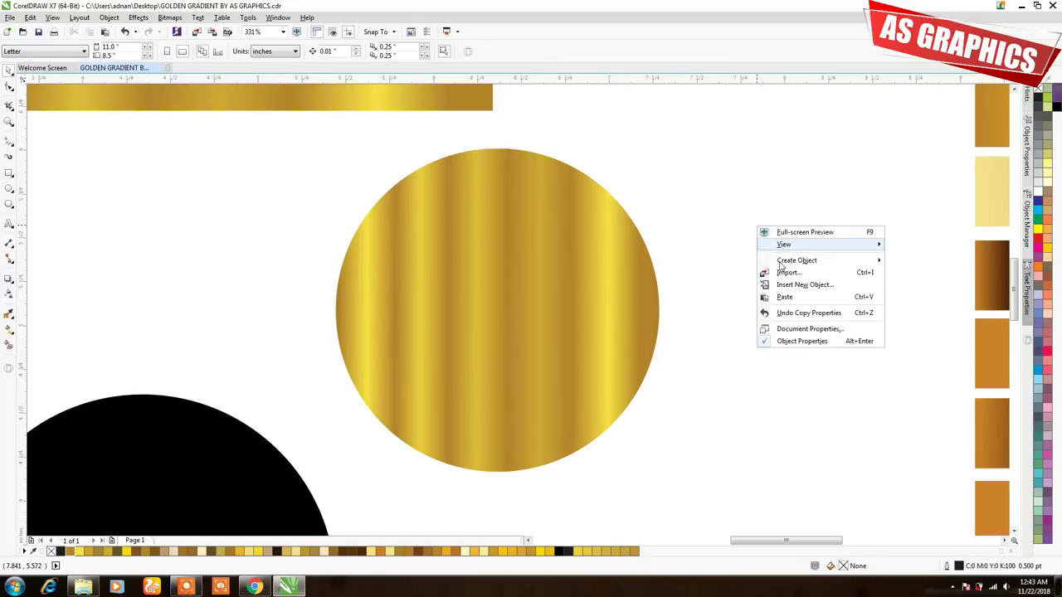
{"action": "left_click", "coordinate": [783, 298]}
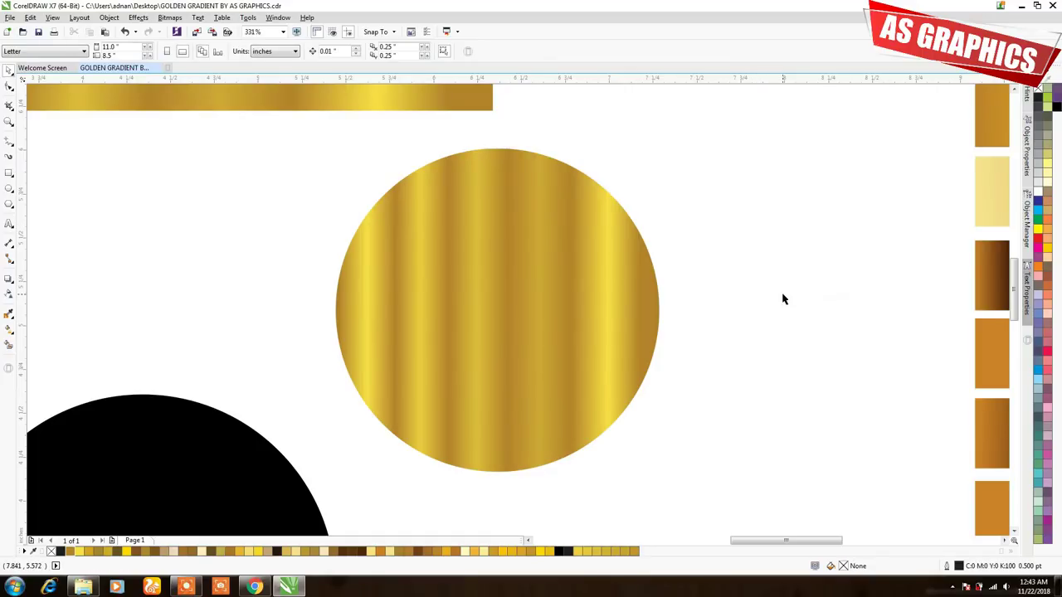
Scale the pasted circle to about 86% and rotate it 270° for horizontal stripes.
{"action": "left_click_drag", "start_coordinate": [661, 143], "coordinate": [655, 330]}
{"action": "left_click", "coordinate": [546, 222]}
{"action": "left_click_drag", "start_coordinate": [639, 167], "coordinate": [683, 238]}
{"action": "left_click_drag", "start_coordinate": [646, 177], "coordinate": [700, 232]}
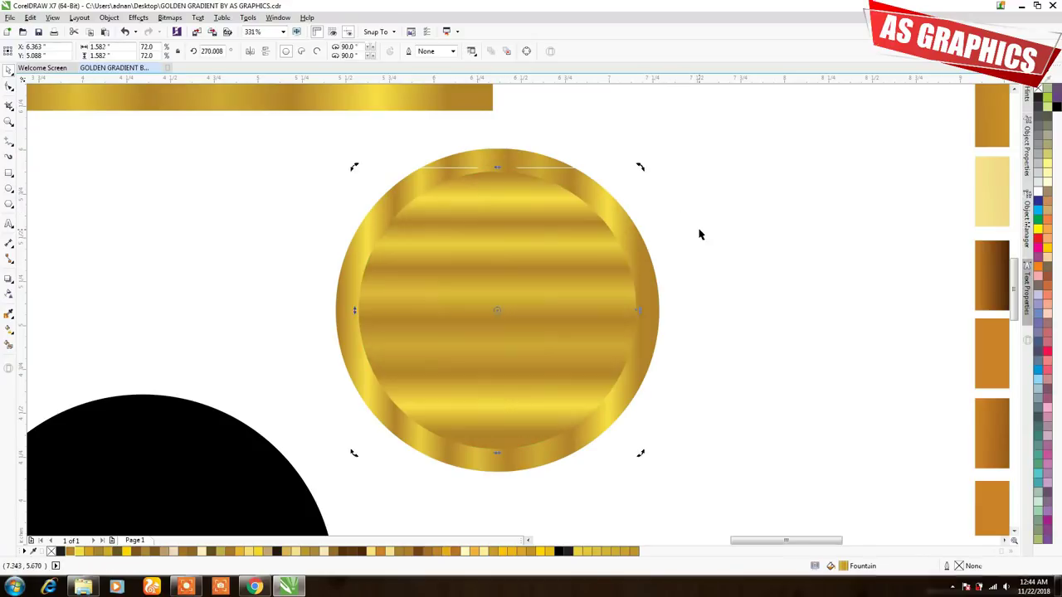
{"action": "left_click", "coordinate": [592, 243]}
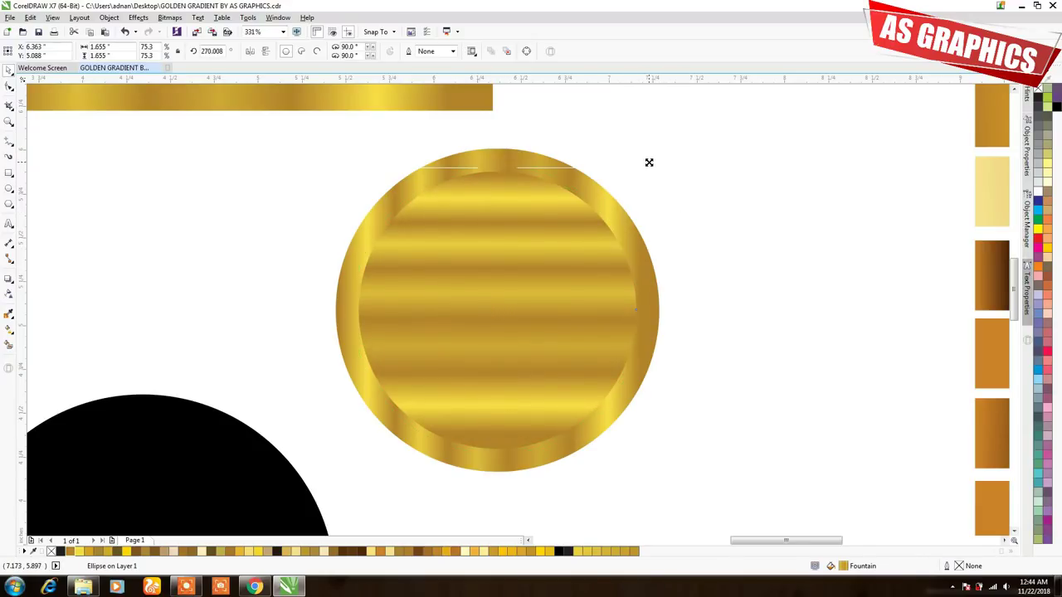
Centre the horizontally striped face on the vertically striped rim circle.
{"action": "scroll", "coordinate": [669, 210], "scroll_direction": "down", "scroll_amount": 3}
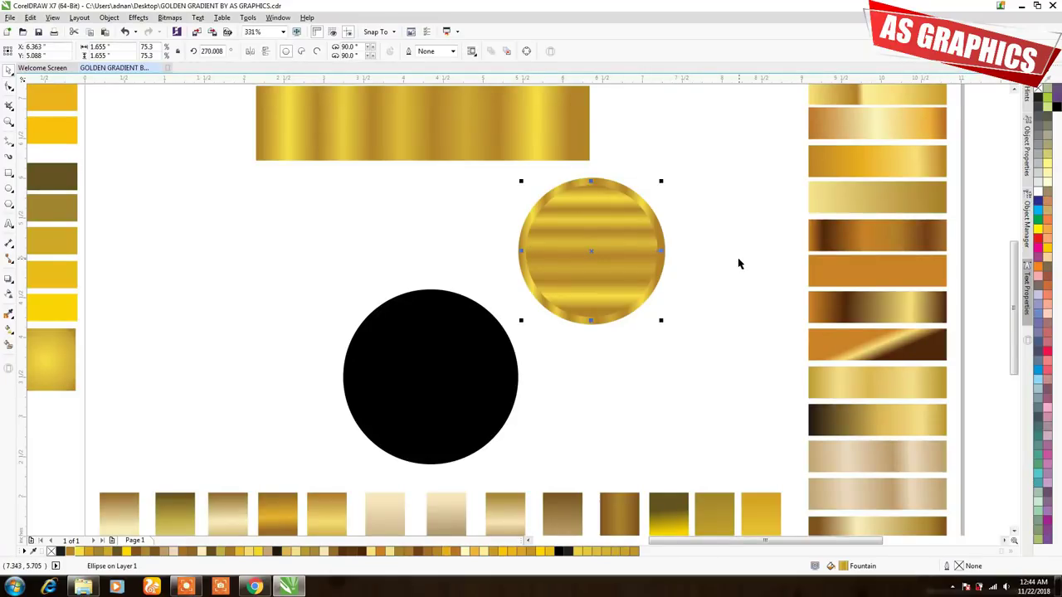
{"action": "scroll", "coordinate": [580, 303], "scroll_direction": "down", "scroll_amount": 2}
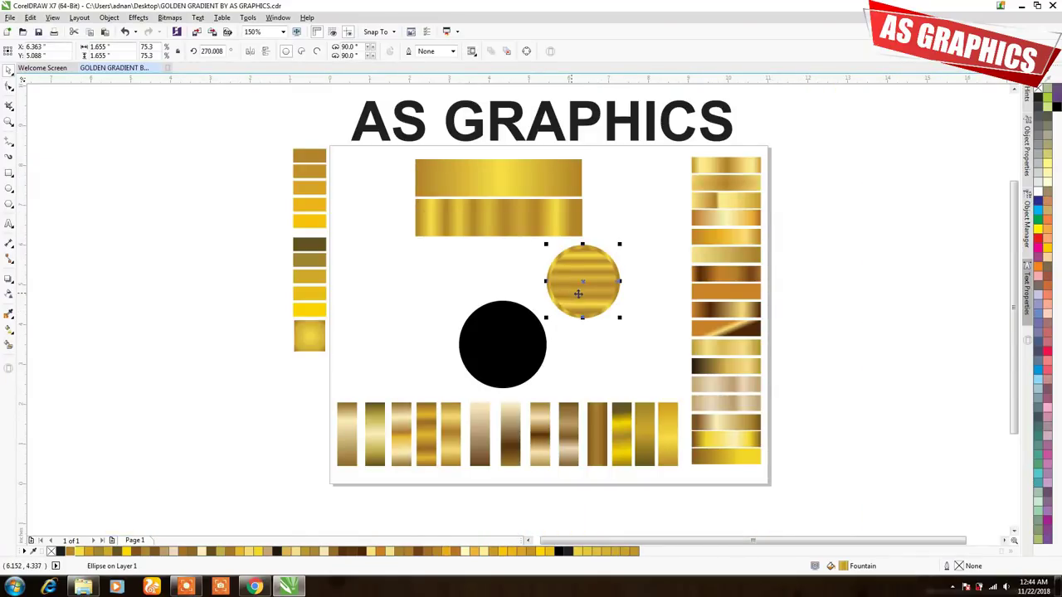
{"action": "left_click_drag", "start_coordinate": [402, 160], "coordinate": [629, 317]}
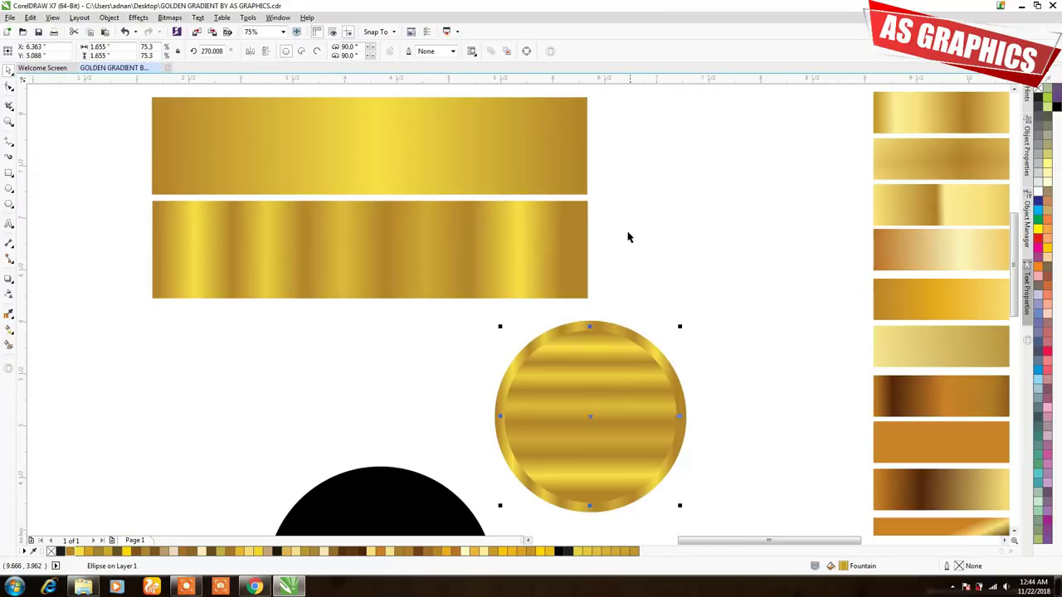
{"action": "left_click", "coordinate": [537, 166]}
{"action": "left_click_drag", "start_coordinate": [614, 354], "coordinate": [721, 164]}
{"action": "left_click_drag", "start_coordinate": [679, 285], "coordinate": [566, 479]}
{"action": "key", "text": "Escape"}
Move both coin circles together up beside the gold bars.
{"action": "left_click", "coordinate": [610, 327]}
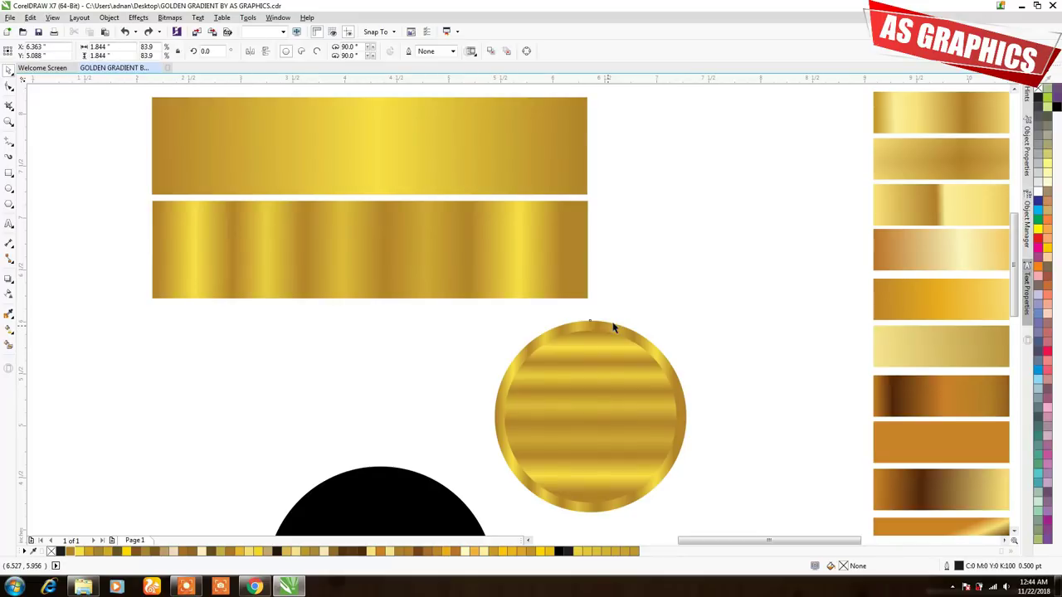
{"action": "left_click", "coordinate": [611, 343], "text": "shift"}
{"action": "left_click_drag", "start_coordinate": [611, 343], "coordinate": [742, 143]}
{"action": "left_click", "coordinate": [541, 133]}
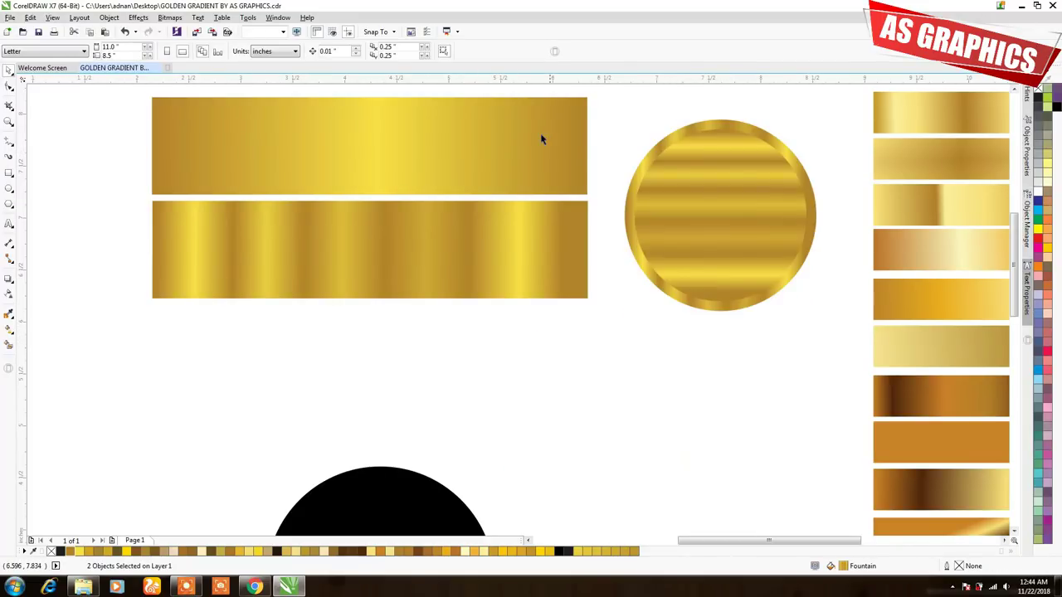
Give the inner circle the top bar's gradient and move it back into the coin.
{"action": "left_click_drag", "start_coordinate": [542, 135], "coordinate": [714, 121]}
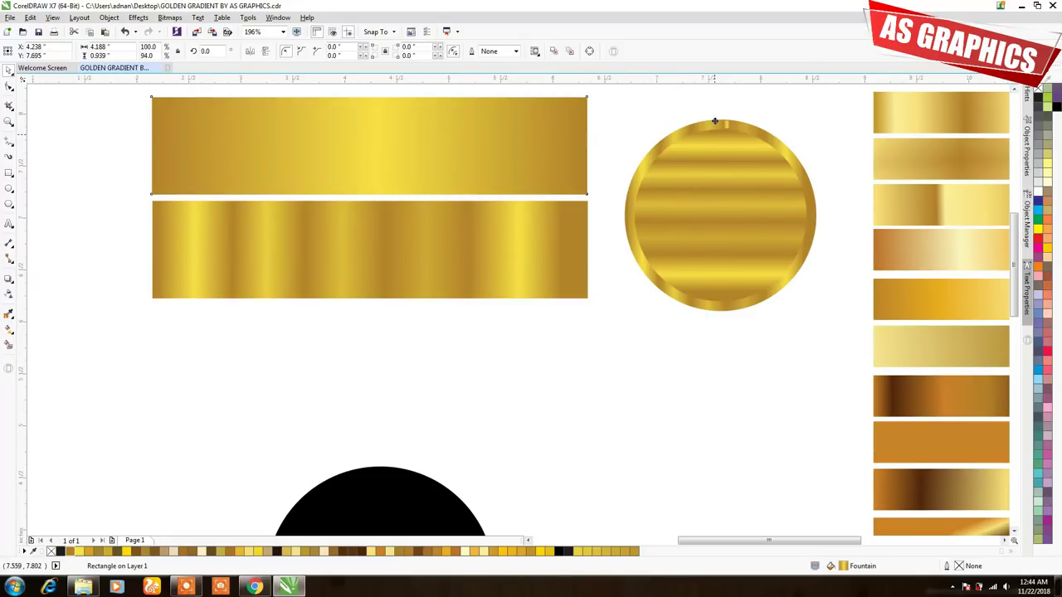
{"action": "left_click_drag", "start_coordinate": [719, 167], "coordinate": [526, 156]}
{"action": "left_click", "coordinate": [727, 175]}
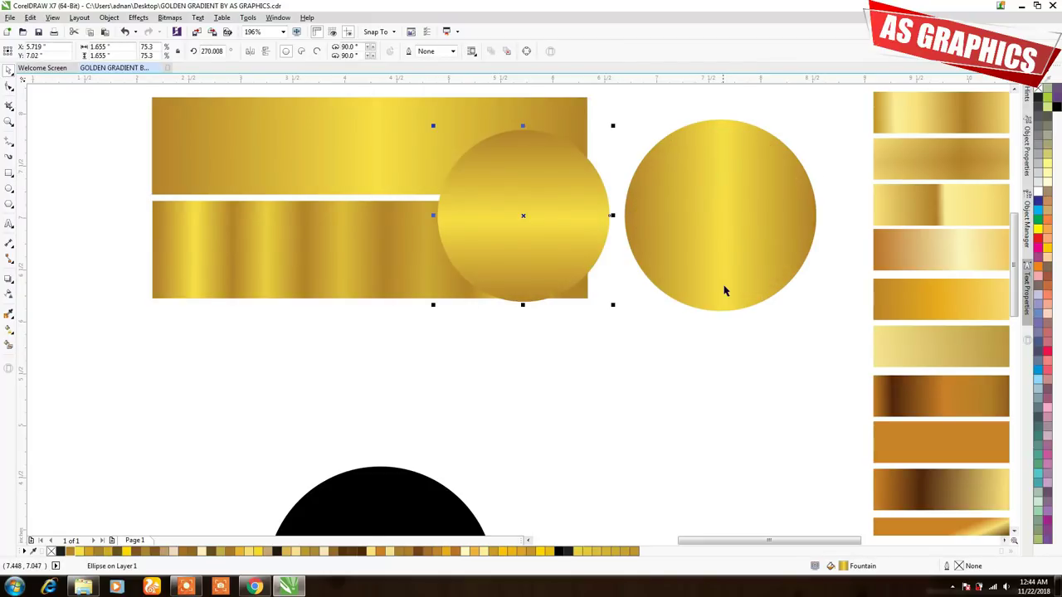
{"action": "left_click_drag", "start_coordinate": [502, 234], "coordinate": [689, 228]}
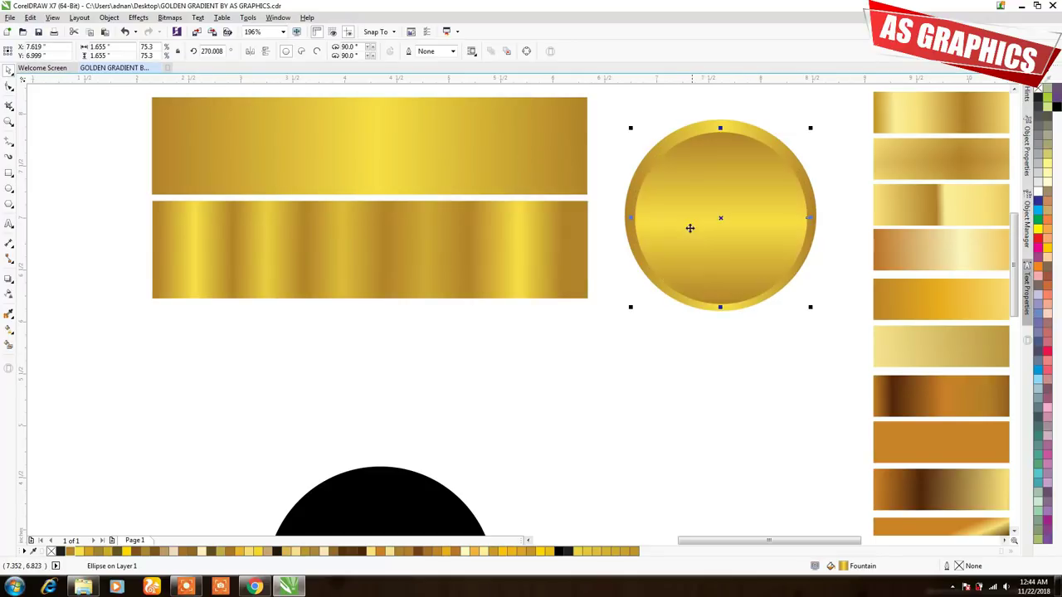
Align the centres of both coin ellipses with C and E.
{"action": "left_click", "coordinate": [766, 118]}
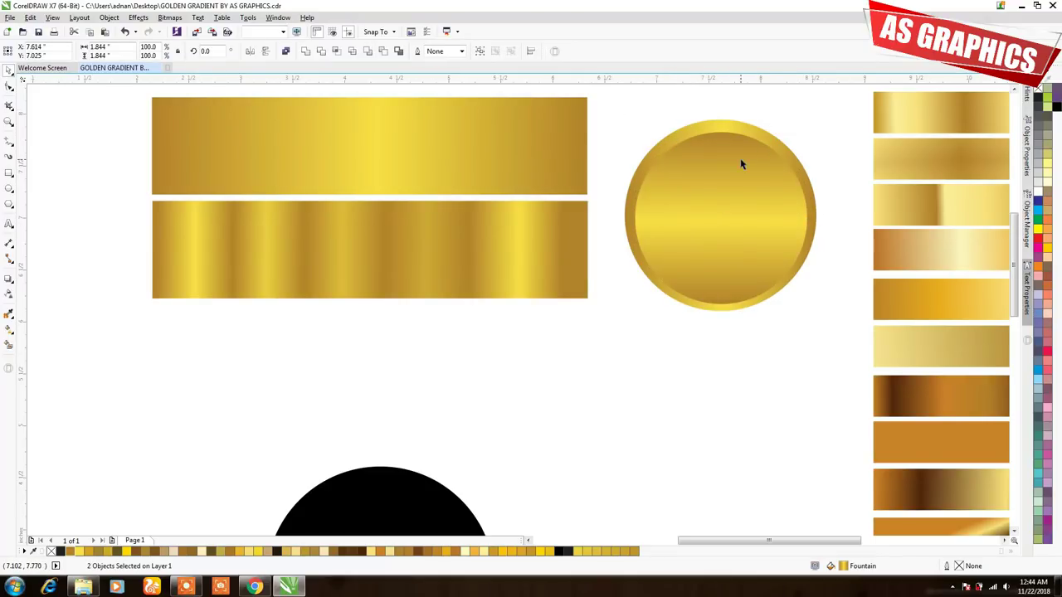
{"action": "left_click", "coordinate": [752, 130], "text": "shift"}
{"action": "key", "text": "c"}
{"action": "key", "text": "e"}
{"action": "key", "text": "F7"}
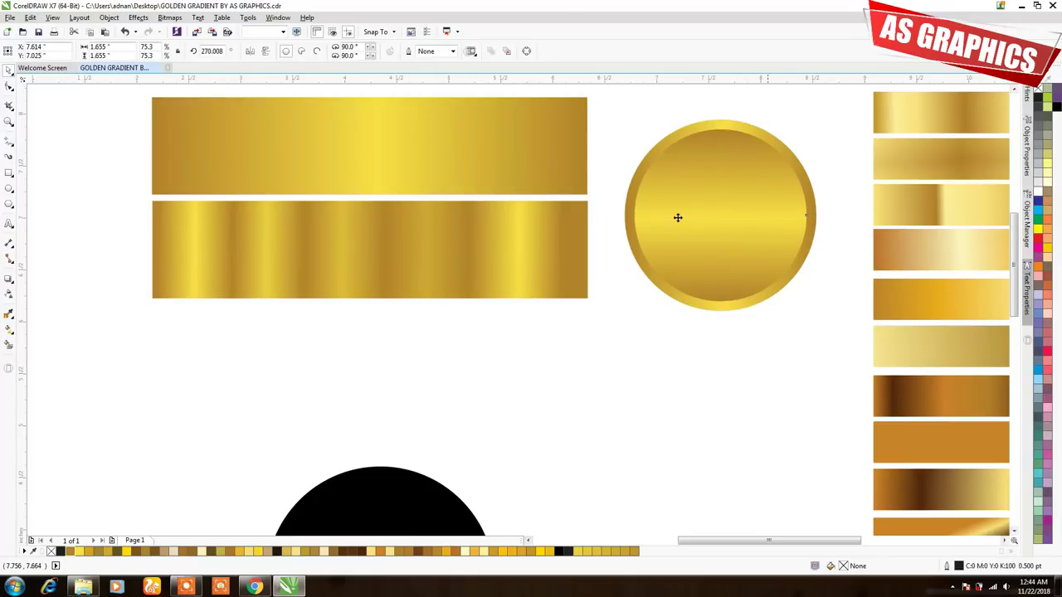
Scale the gold coin down to about 92%, roughly 1.52 inches.
{"action": "scroll", "coordinate": [657, 240], "scroll_direction": "down", "scroll_amount": 2}
{"action": "left_click", "coordinate": [685, 235]}
{"action": "left_click", "coordinate": [685, 235]}
{"action": "key", "text": "Escape"}
{"action": "left_click", "coordinate": [717, 190]}
{"action": "left_click_drag", "start_coordinate": [737, 180], "coordinate": [731, 181]}
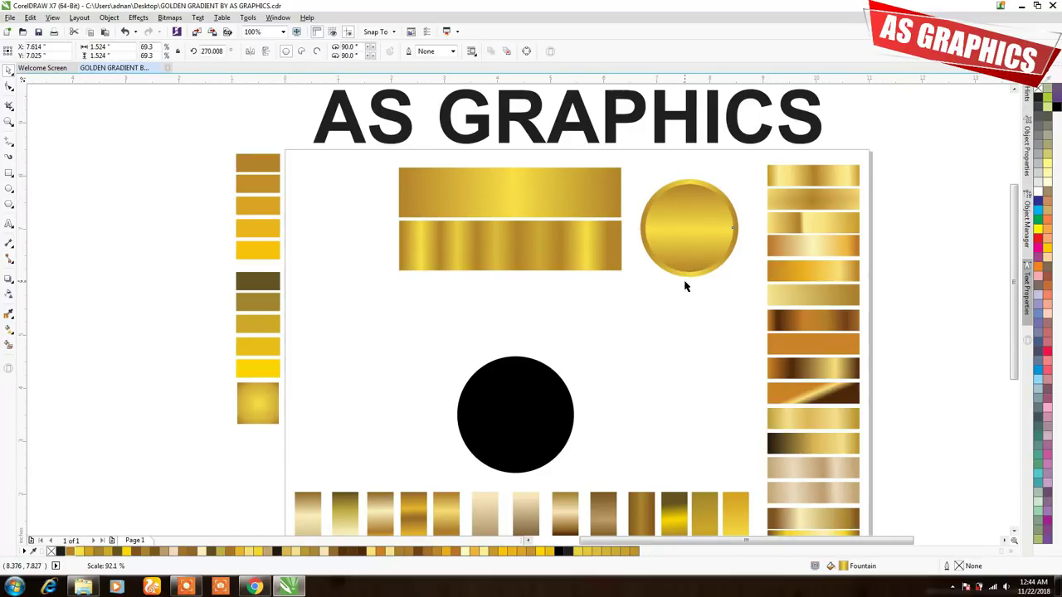
Move the black circle toward the page centre.
{"action": "key", "text": "Escape"}
{"action": "scroll", "coordinate": [671, 178], "scroll_direction": "down", "scroll_amount": 2}
{"action": "left_click_drag", "start_coordinate": [624, 170], "coordinate": [740, 297]}
{"action": "left_click_drag", "start_coordinate": [209, 462], "coordinate": [285, 360]}
Place a copy of the gold coin just below the original.
{"action": "left_click", "coordinate": [490, 209]}
{"action": "left_click", "coordinate": [489, 209], "text": "shift"}
{"action": "left_click_drag", "start_coordinate": [490, 210], "coordinate": [487, 380]}
{"action": "left_click", "coordinate": [569, 297]}
Recolour the copy's inner gradient: cyan-blue middle, dark blue top and bottom stops.
{"action": "left_click", "coordinate": [495, 339]}
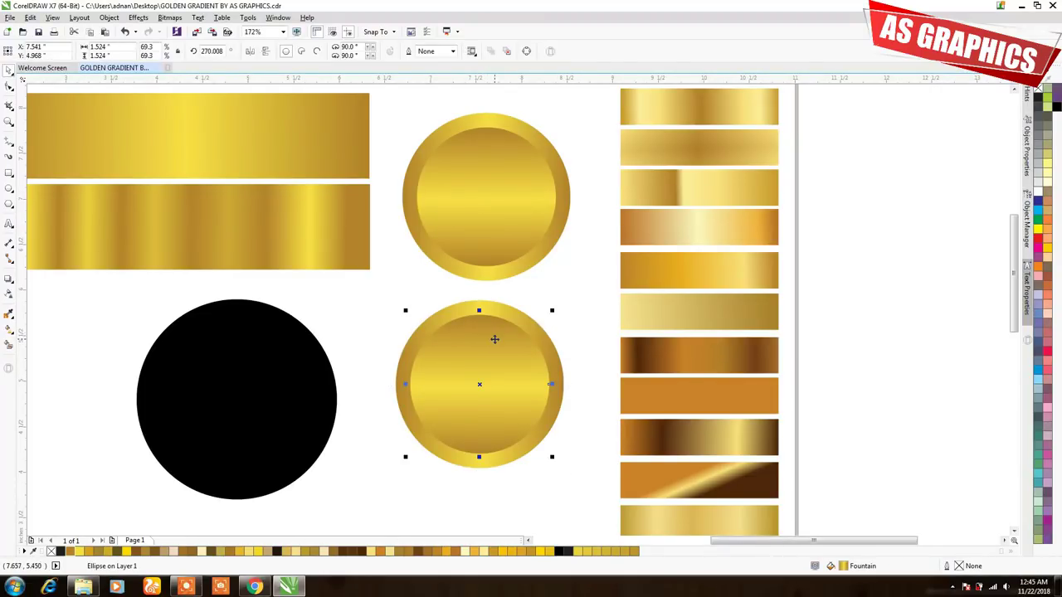
{"action": "key", "text": "g"}
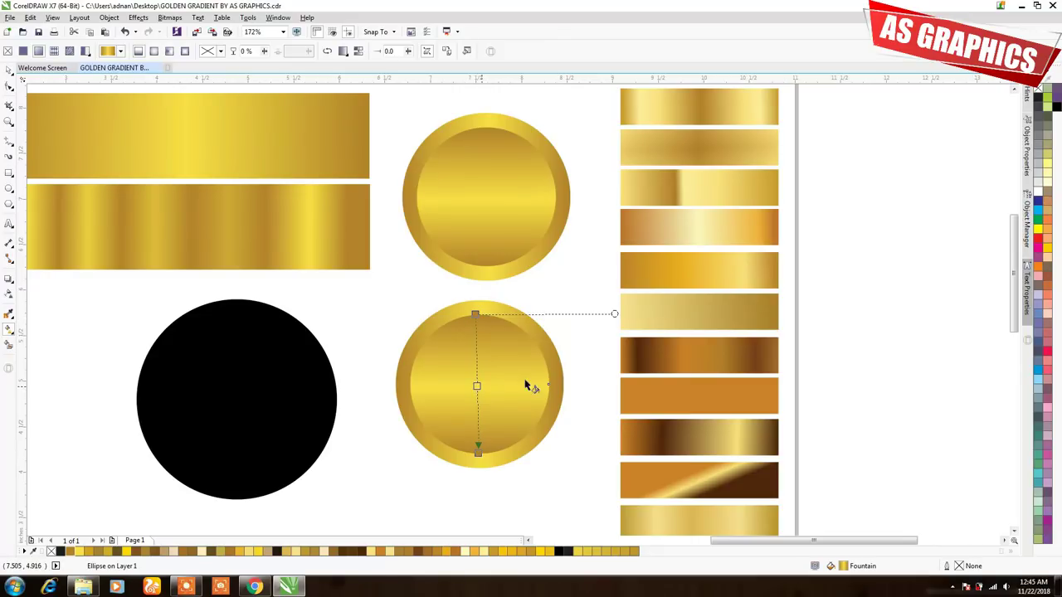
{"action": "left_click_drag", "start_coordinate": [1037, 218], "coordinate": [477, 386]}
{"action": "left_click", "coordinate": [474, 314]}
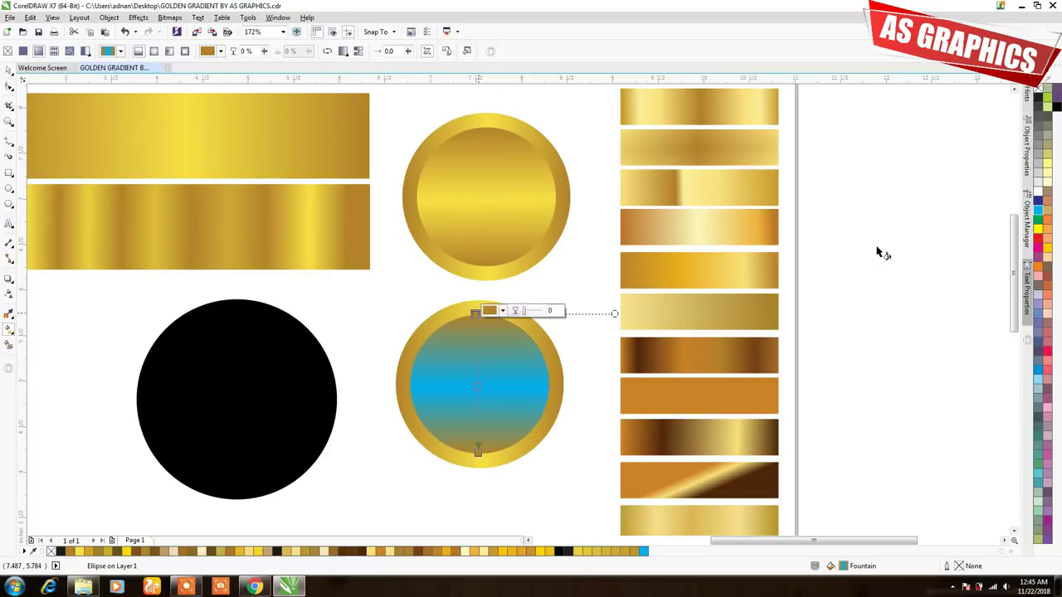
{"action": "left_click", "coordinate": [1037, 201]}
{"action": "left_click", "coordinate": [478, 452]}
{"action": "left_click", "coordinate": [1038, 204]}
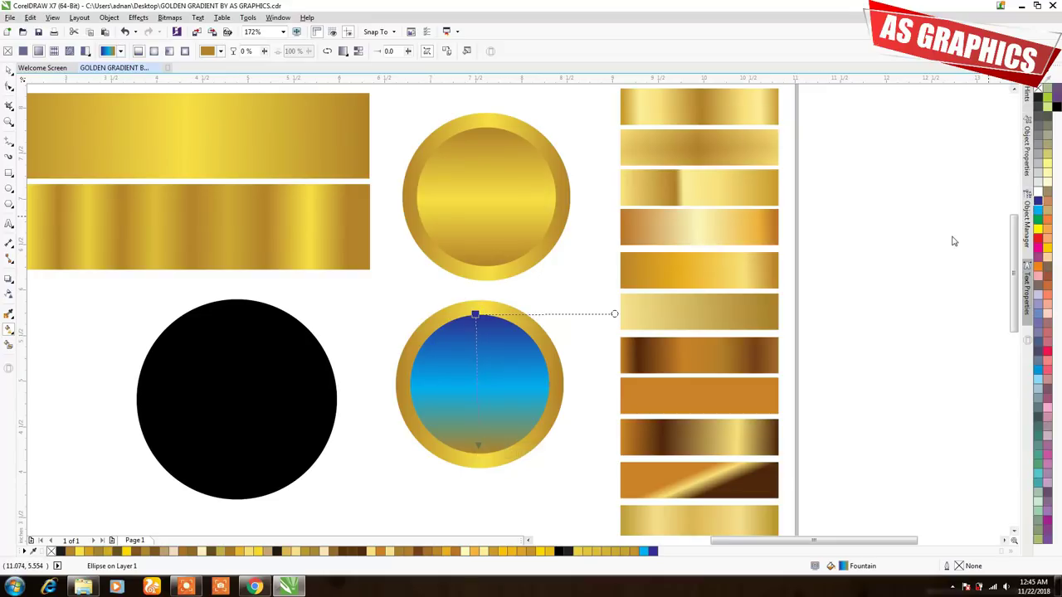
Give the copy's outer ring a blue gradient as well.
{"action": "key", "text": "space"}
{"action": "left_click", "coordinate": [501, 352]}
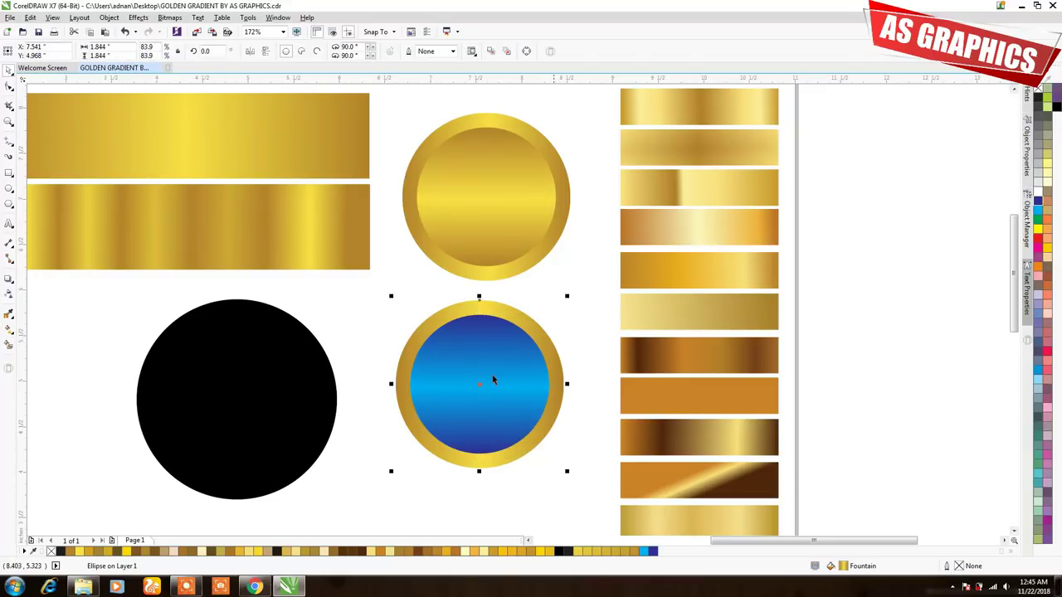
{"action": "key", "text": "Delete"}
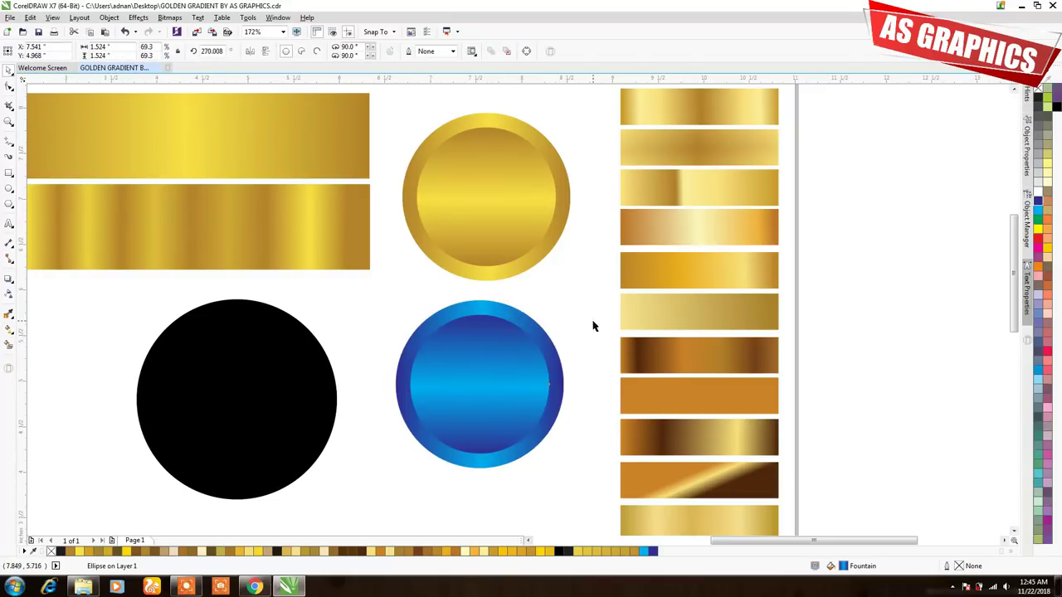
{"action": "left_click_drag", "start_coordinate": [374, 304], "coordinate": [586, 507]}
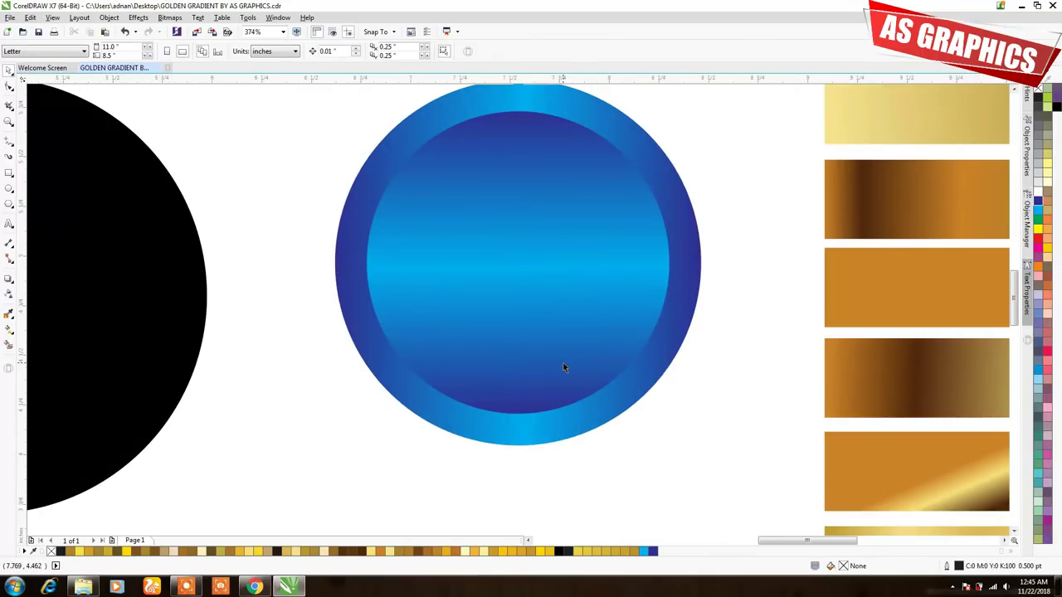
{"action": "scroll", "coordinate": [567, 364], "scroll_direction": "down", "scroll_amount": 1}
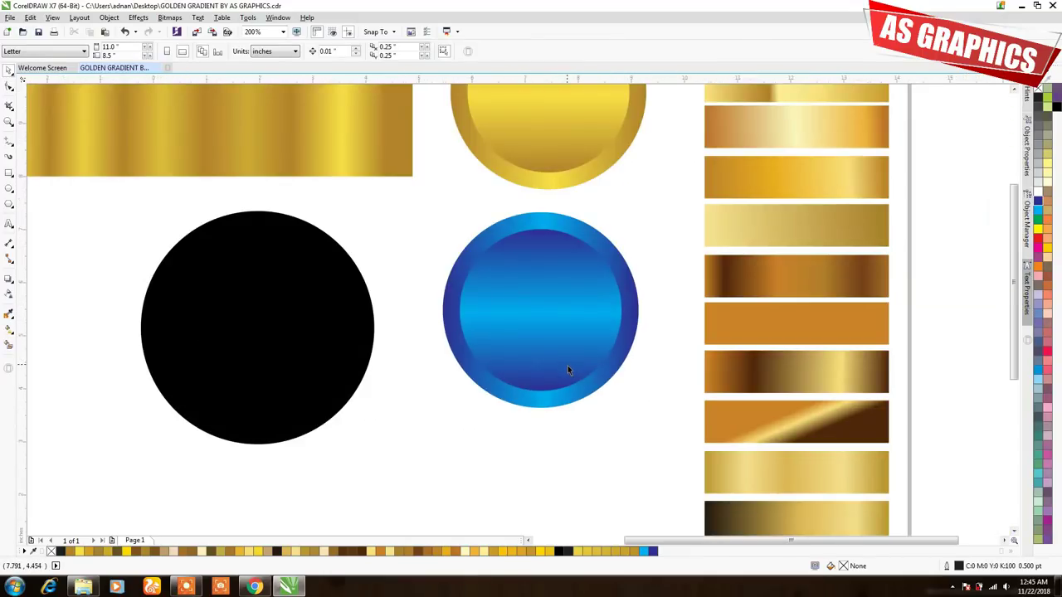
{"action": "scroll", "coordinate": [568, 365], "scroll_direction": "down", "scroll_amount": 1}
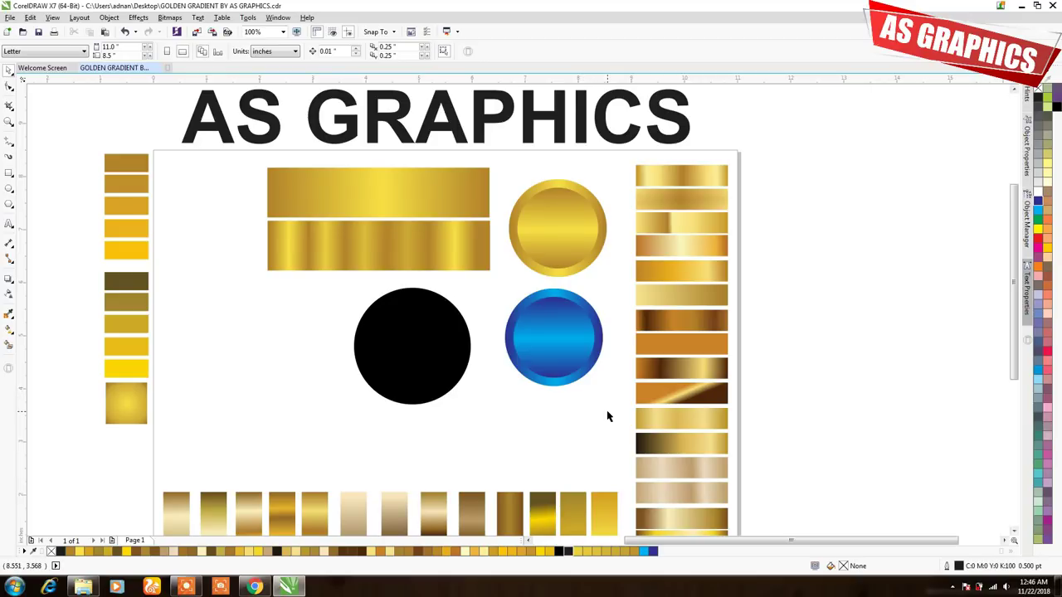
{"action": "left_click_drag", "start_coordinate": [611, 419], "coordinate": [496, 281]}
{"action": "left_click", "coordinate": [464, 323], "text": "shift"}
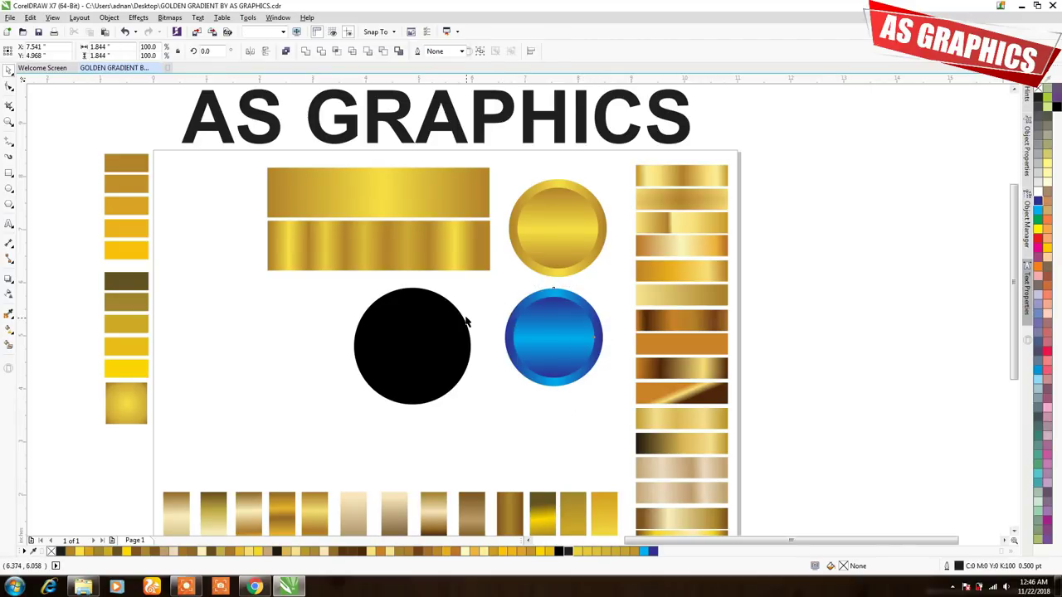
{"action": "left_click", "coordinate": [447, 340]}
{"action": "scroll", "coordinate": [549, 278], "scroll_direction": "down", "scroll_amount": 2}
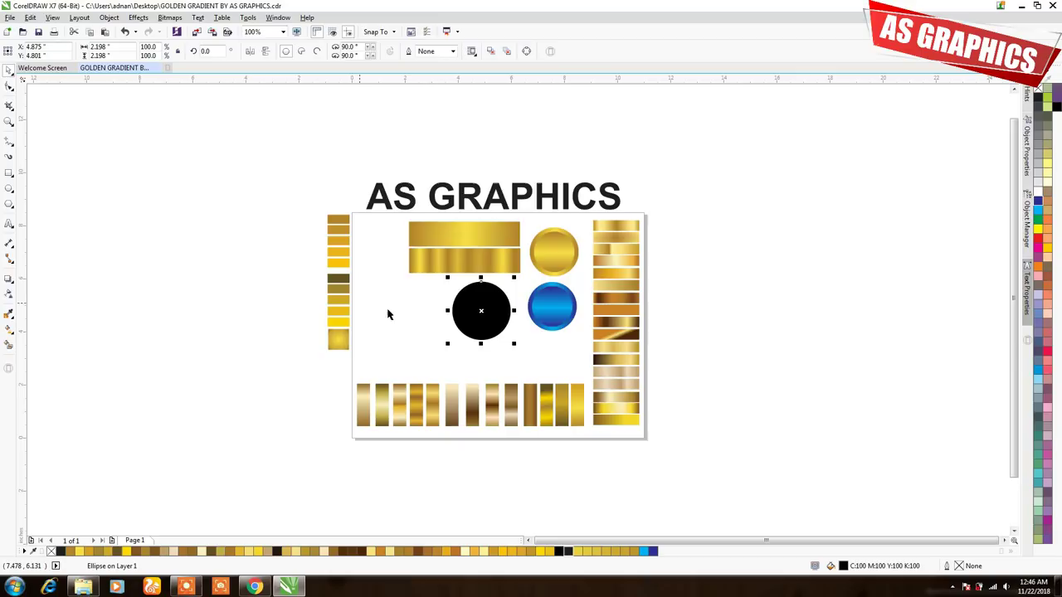
{"action": "left_click_drag", "start_coordinate": [307, 201], "coordinate": [374, 370]}
{"action": "key", "text": "F4"}
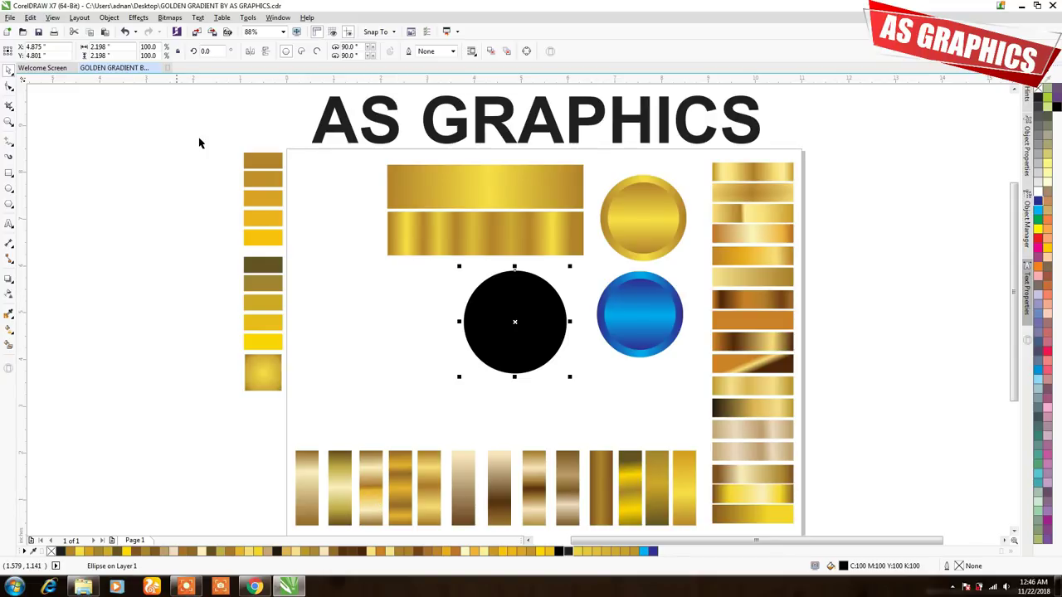
{"action": "scroll", "coordinate": [225, 156], "scroll_direction": "down", "scroll_amount": 2}
{"action": "left_click_drag", "start_coordinate": [219, 147], "coordinate": [351, 308]}
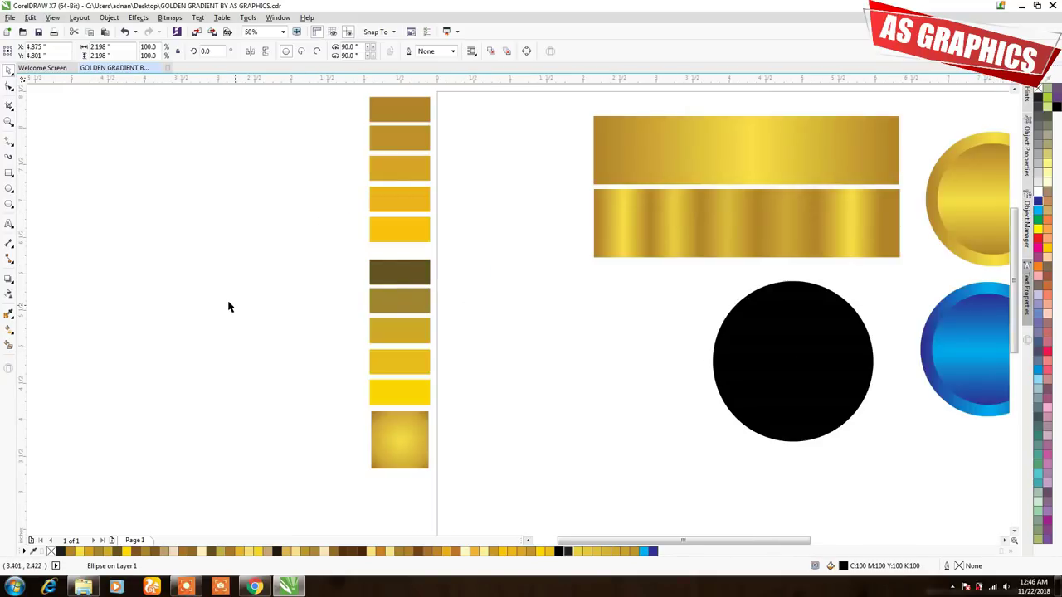
Scale the gold bars and three circles to about 60% and move them up right.
{"action": "left_click", "coordinate": [396, 439]}
{"action": "scroll", "coordinate": [373, 240], "scroll_direction": "down", "scroll_amount": 2}
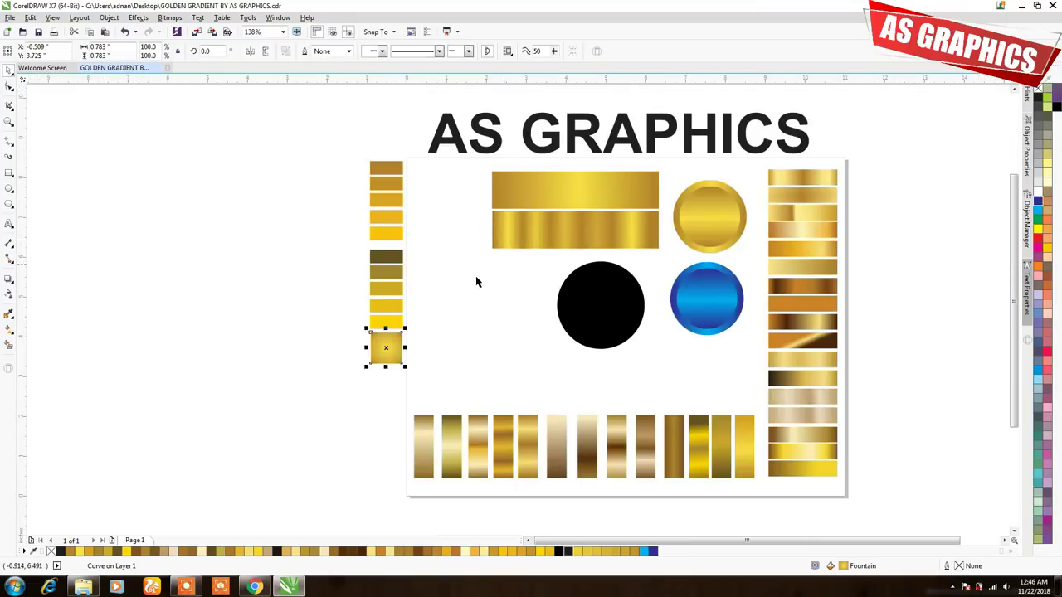
{"action": "left_click_drag", "start_coordinate": [473, 166], "coordinate": [760, 370]}
{"action": "left_click_drag", "start_coordinate": [749, 168], "coordinate": [695, 208]}
{"action": "mouse_move", "coordinate": [592, 214]}
{"action": "left_mouse_down"}
{"action": "mouse_move", "coordinate": [634, 195]}
{"action": "mouse_move", "coordinate": [592, 214]}
{"action": "left_mouse_up"}
Bring the radial gold square onto the page, enlarge it and widen it into a rectangle.
{"action": "left_click_drag", "start_coordinate": [380, 348], "coordinate": [462, 244]}
{"action": "left_click_drag", "start_coordinate": [508, 292], "coordinate": [605, 372]}
{"action": "key", "text": "Escape"}
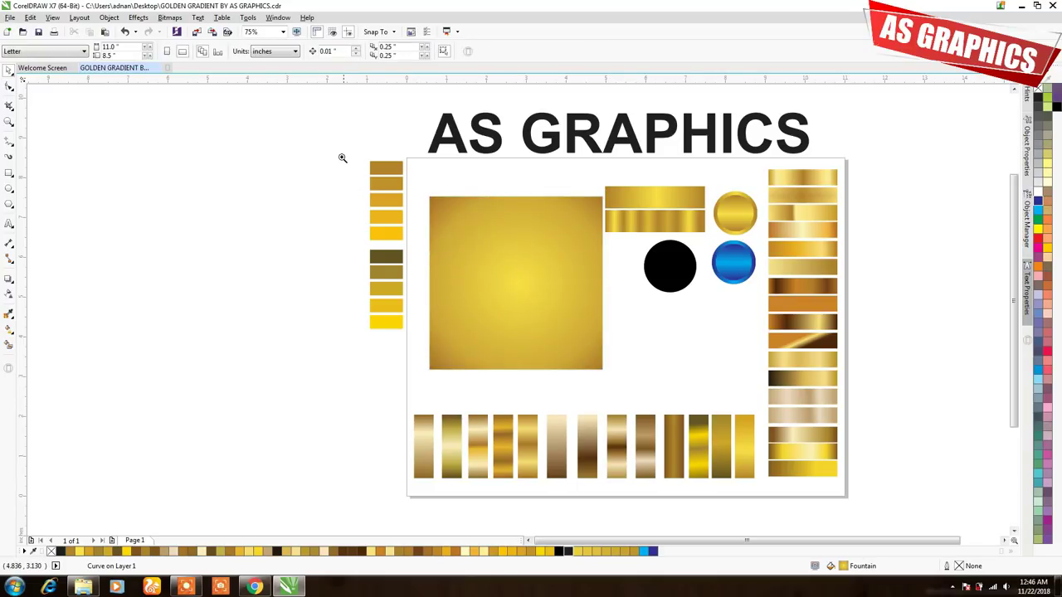
{"action": "left_click_drag", "start_coordinate": [343, 159], "coordinate": [636, 372]}
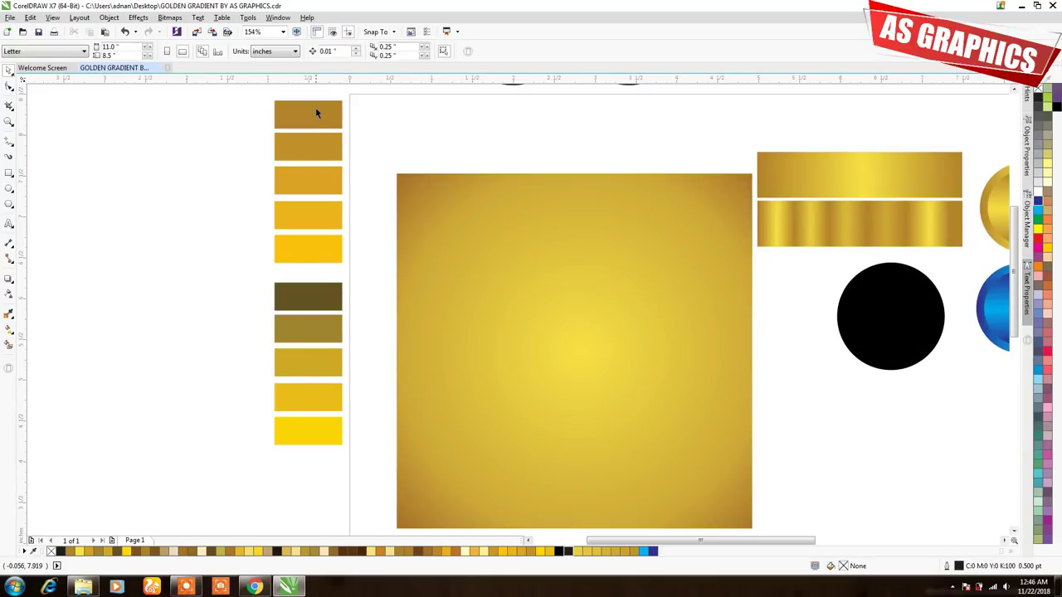
{"action": "left_click", "coordinate": [498, 291]}
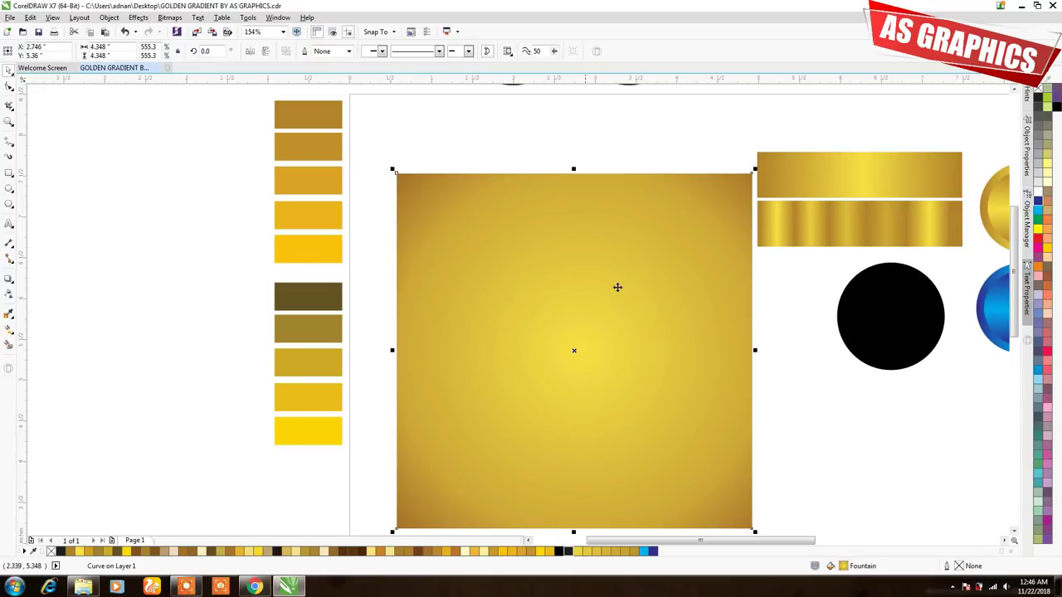
{"action": "scroll", "coordinate": [618, 175], "scroll_direction": "down", "scroll_amount": 2}
{"action": "left_click_drag", "start_coordinate": [687, 262], "coordinate": [775, 261]}
{"action": "left_click_drag", "start_coordinate": [665, 257], "coordinate": [646, 281]}
Shrink the gold rectangle to about 4.6 by 3.1 inches and place it left of the page.
{"action": "left_click_drag", "start_coordinate": [404, 128], "coordinate": [615, 341]}
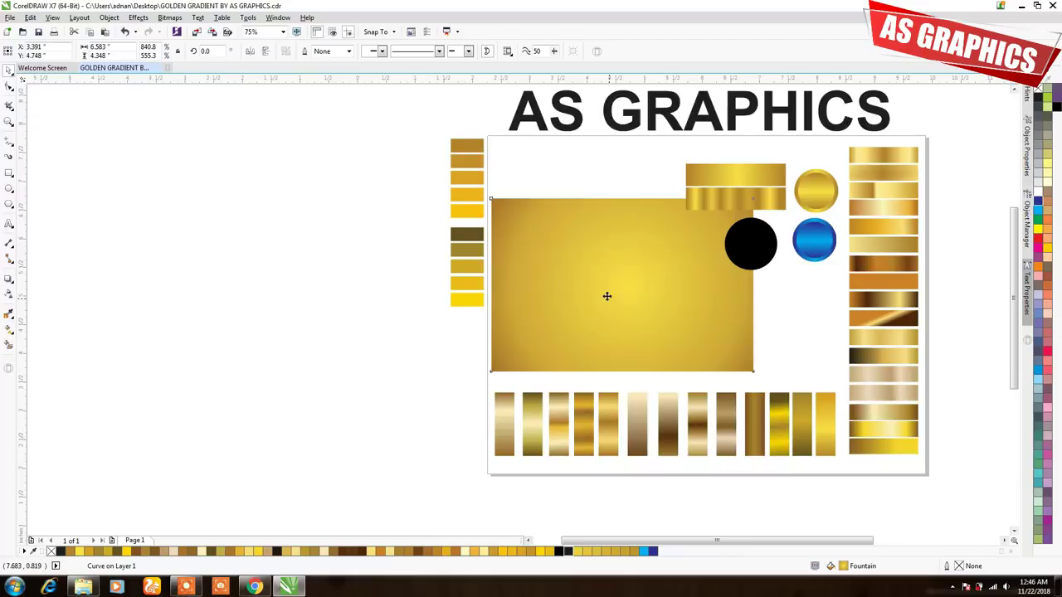
{"action": "scroll", "coordinate": [607, 297], "scroll_direction": "up", "scroll_amount": 2}
{"action": "left_click_drag", "start_coordinate": [738, 184], "coordinate": [685, 222]}
{"action": "left_click_drag", "start_coordinate": [576, 274], "coordinate": [168, 366]}
Draw a thin rectangle left of the bars and fill it black.
{"action": "left_click", "coordinate": [407, 301]}
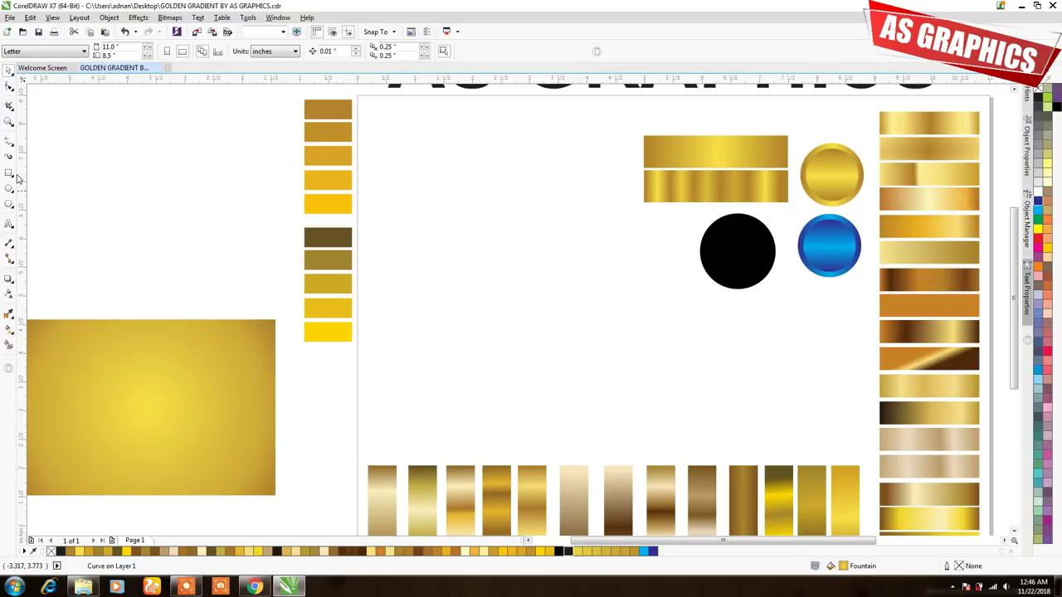
{"action": "left_click", "coordinate": [10, 174]}
{"action": "left_click_drag", "start_coordinate": [430, 209], "coordinate": [574, 240]}
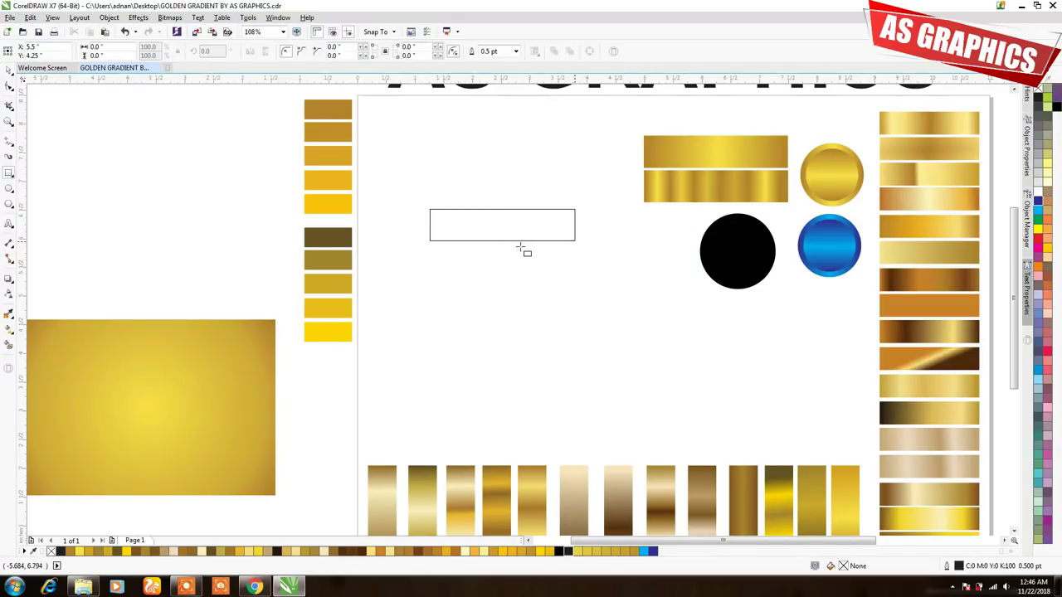
{"action": "key", "text": "F7"}
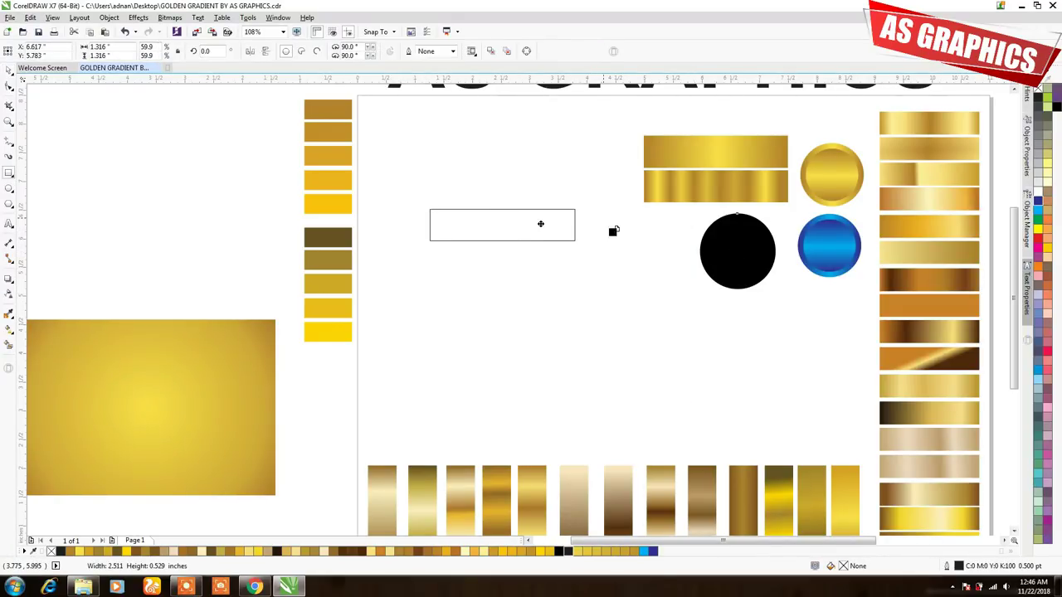
{"action": "right_click", "coordinate": [571, 207]}
{"action": "key", "text": "Escape"}
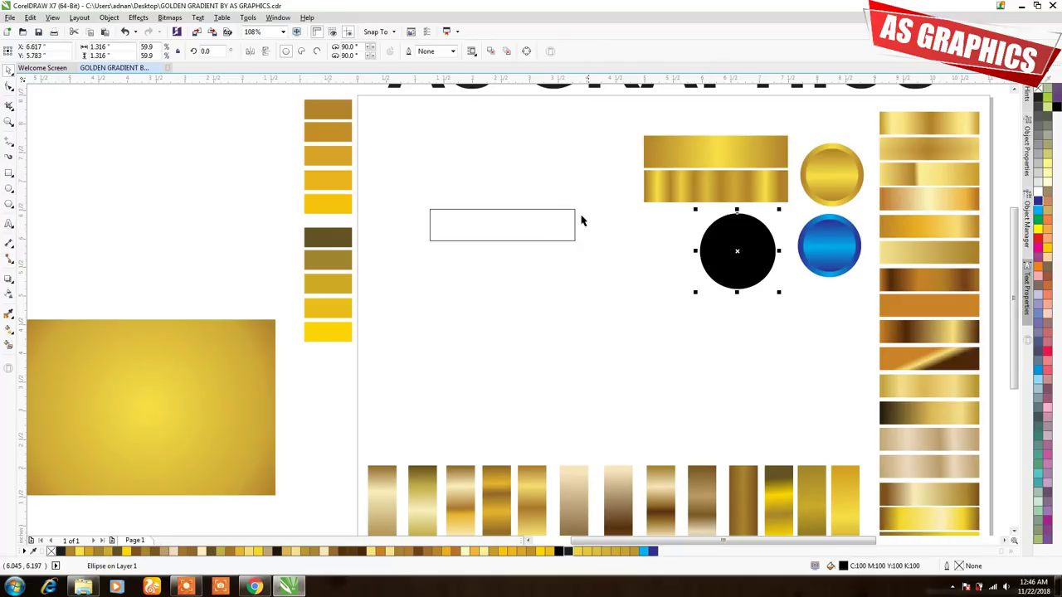
{"action": "left_click", "coordinate": [586, 214]}
{"action": "left_click", "coordinate": [575, 218]}
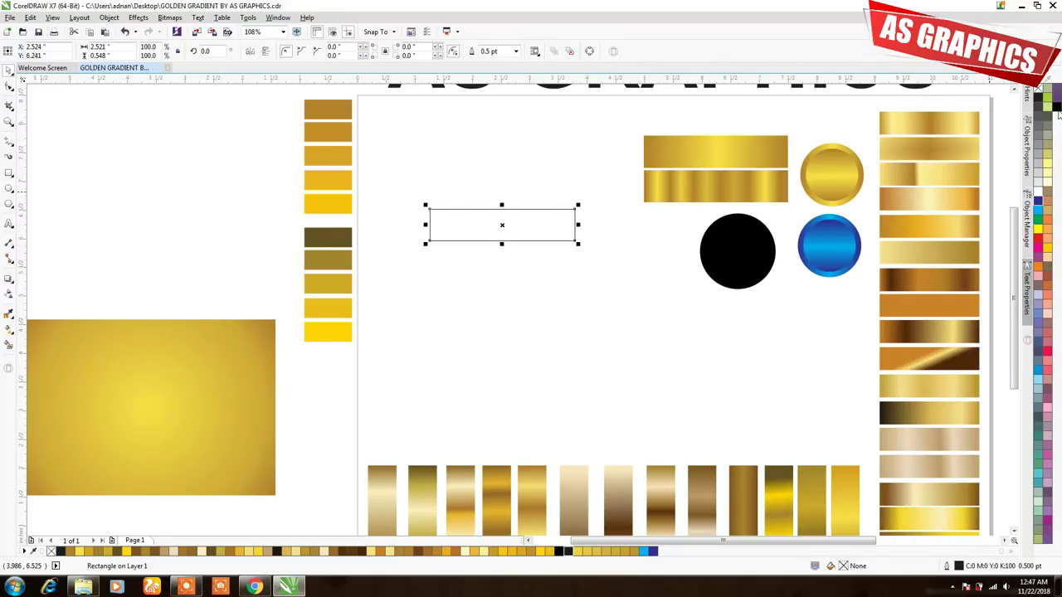
{"action": "left_click", "coordinate": [1052, 106]}
Tilt the rectangle about 6° and give it the upper bar's gold gradient.
{"action": "left_click", "coordinate": [553, 225]}
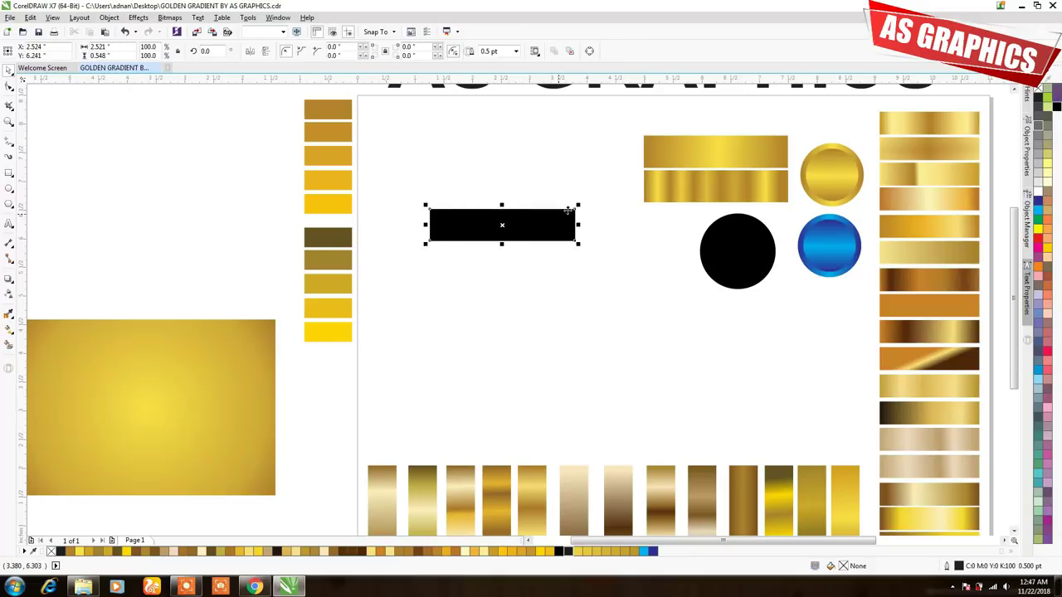
{"action": "left_click_drag", "start_coordinate": [576, 206], "coordinate": [585, 221]}
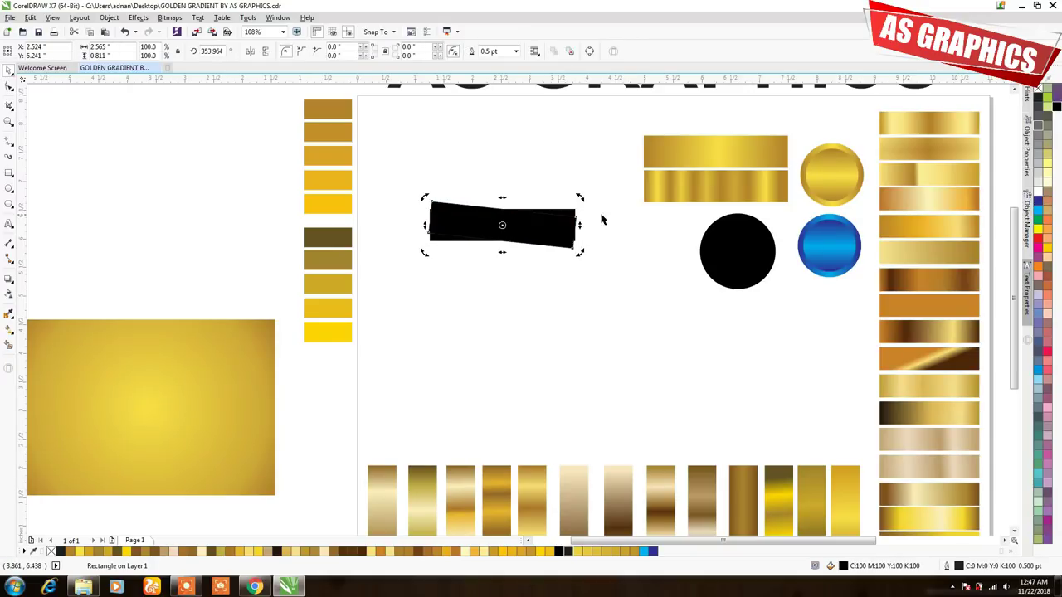
{"action": "left_click", "coordinate": [697, 156]}
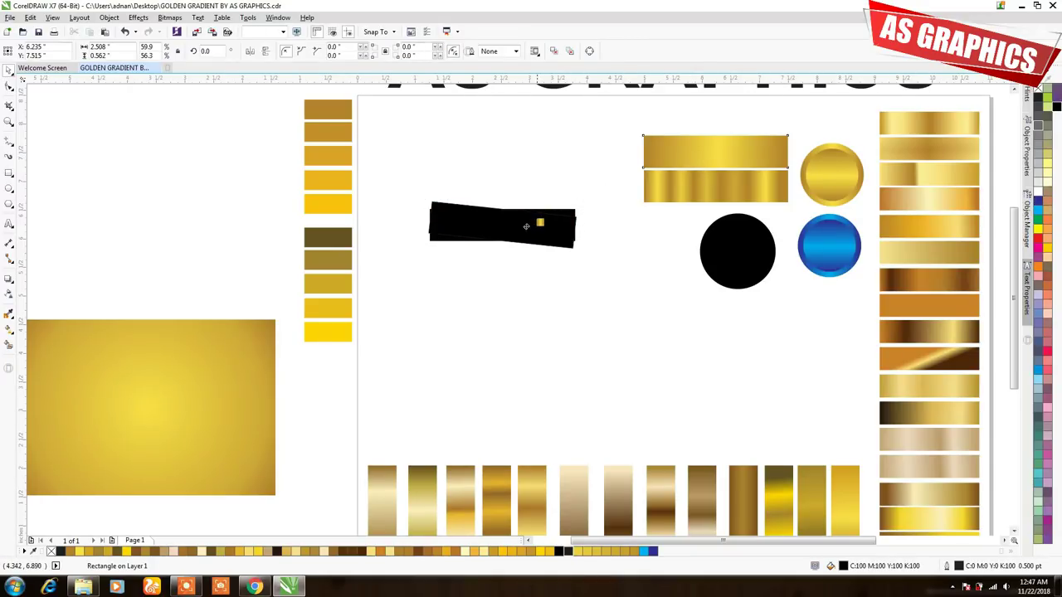
{"action": "left_click", "coordinate": [540, 202]}
{"action": "left_click", "coordinate": [551, 228]}
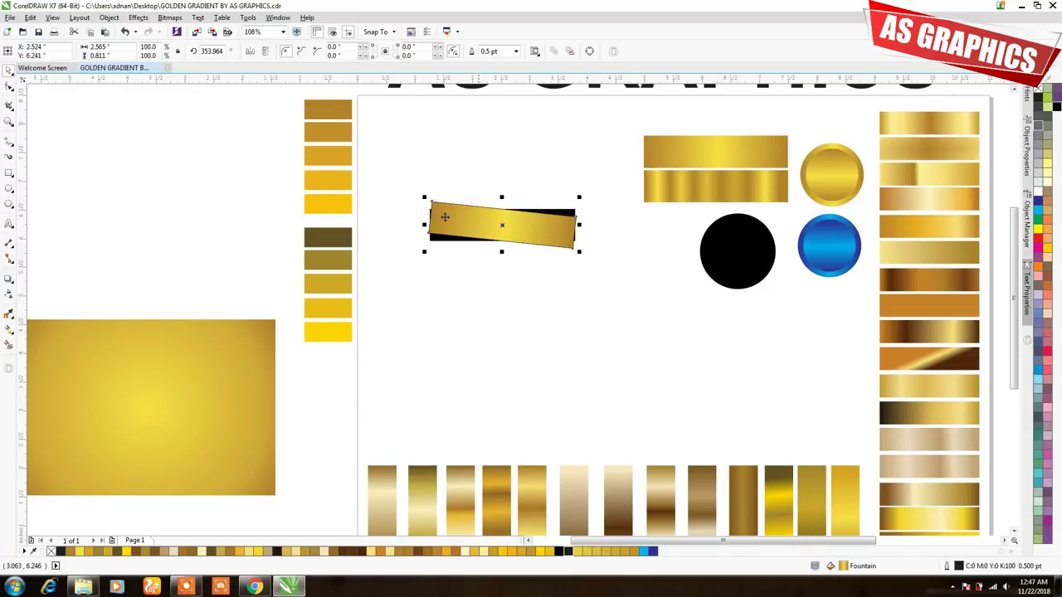
Remove the black outline from the tilted gold rectangle with the no-colour swatch.
{"action": "left_click_drag", "start_coordinate": [404, 186], "coordinate": [633, 265]}
{"action": "key", "text": "shift+F2"}
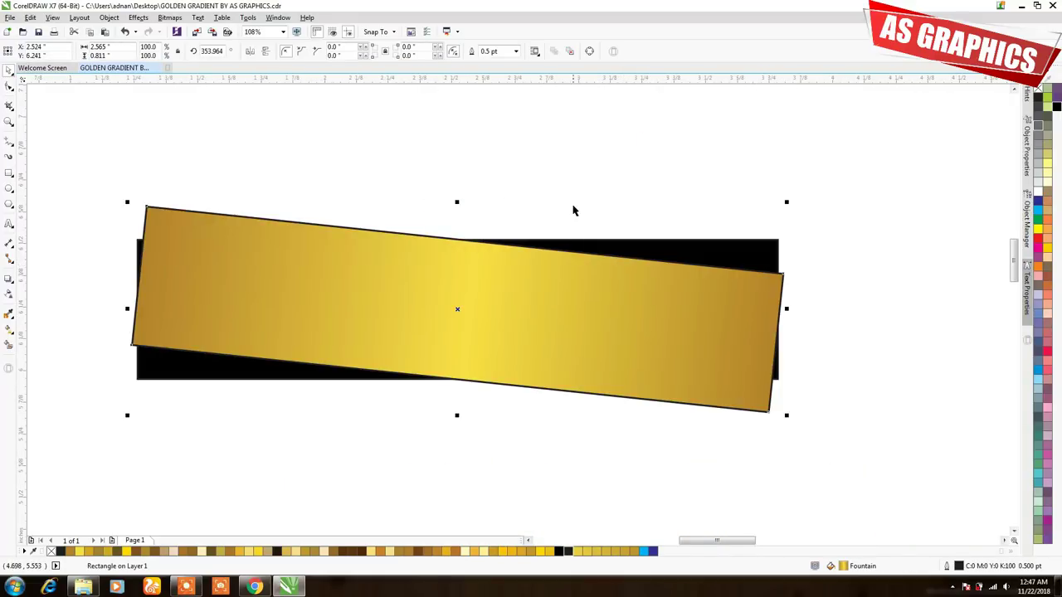
{"action": "left_click", "coordinate": [944, 183]}
{"action": "key", "text": "Tab"}
{"action": "right_click", "coordinate": [1037, 93]}
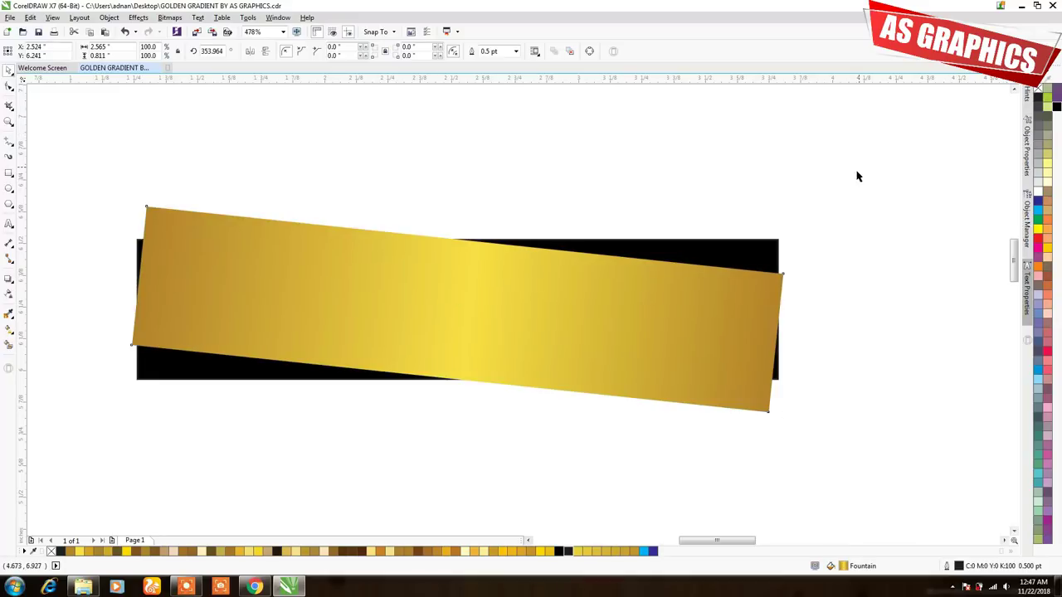
{"action": "left_click", "coordinate": [861, 218]}
{"action": "scroll", "coordinate": [861, 217], "scroll_direction": "down", "scroll_amount": 3}
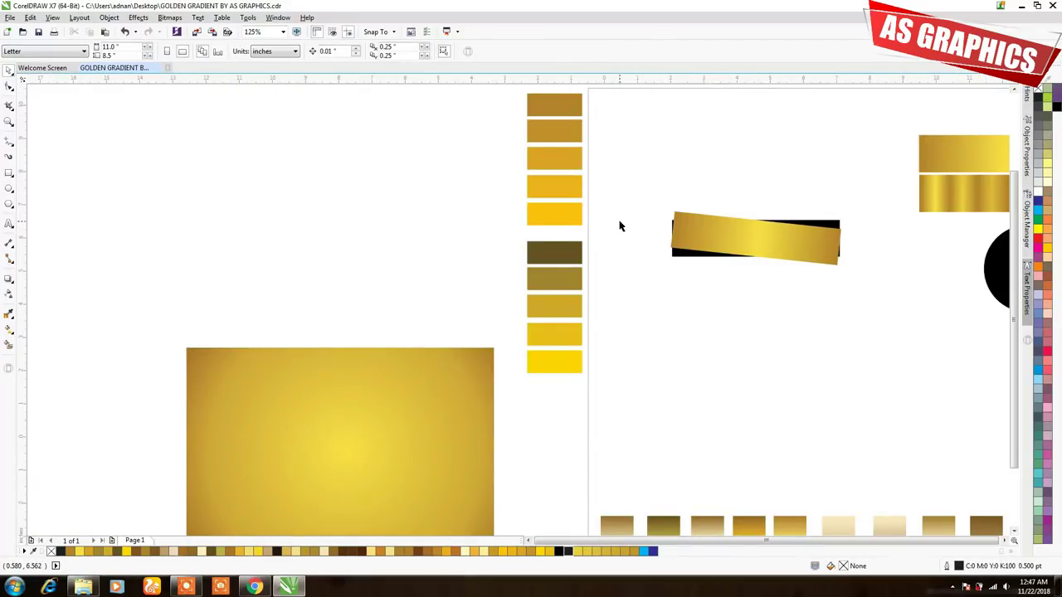
Zoom past the tilted gold bar and swatch columns to a close view of the bottom strip row.
{"action": "scroll", "coordinate": [623, 222], "scroll_direction": "down", "scroll_amount": 2}
{"action": "left_click_drag", "start_coordinate": [527, 156], "coordinate": [749, 336]}
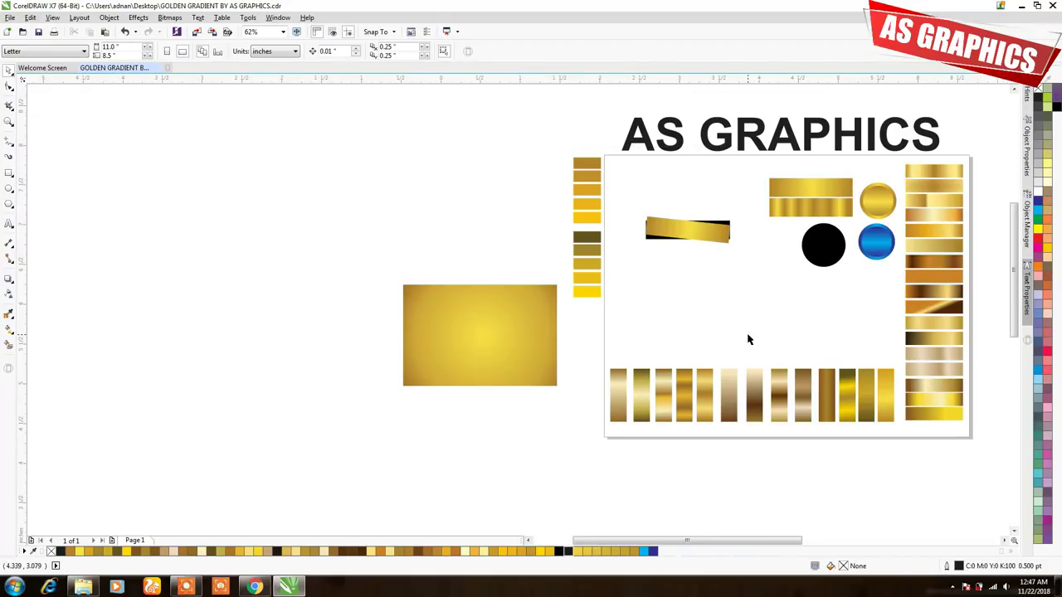
{"action": "scroll", "coordinate": [504, 301], "scroll_direction": "down", "scroll_amount": 2}
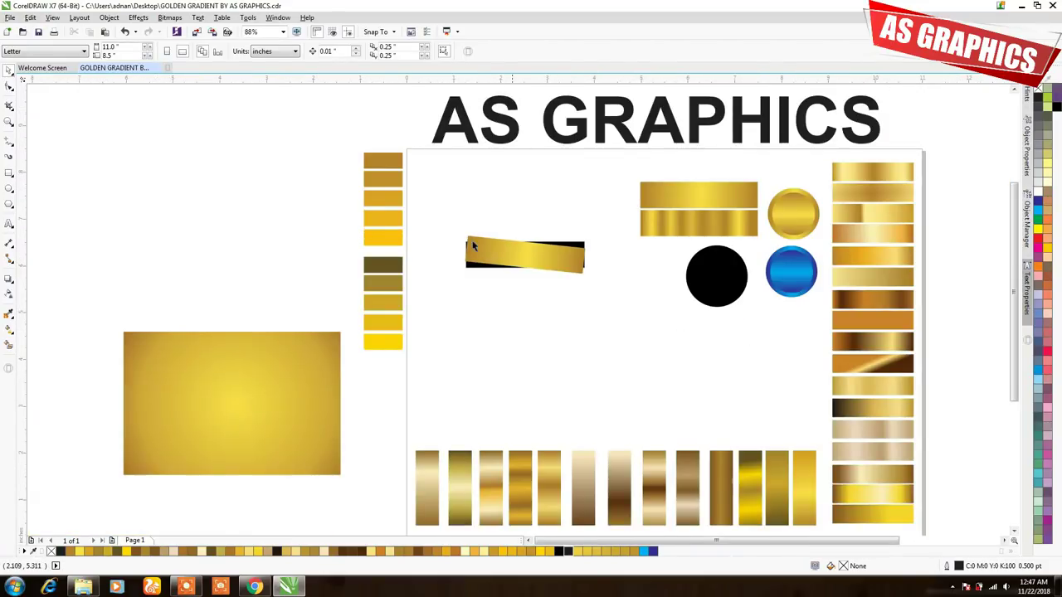
{"action": "left_click_drag", "start_coordinate": [320, 148], "coordinate": [432, 362]}
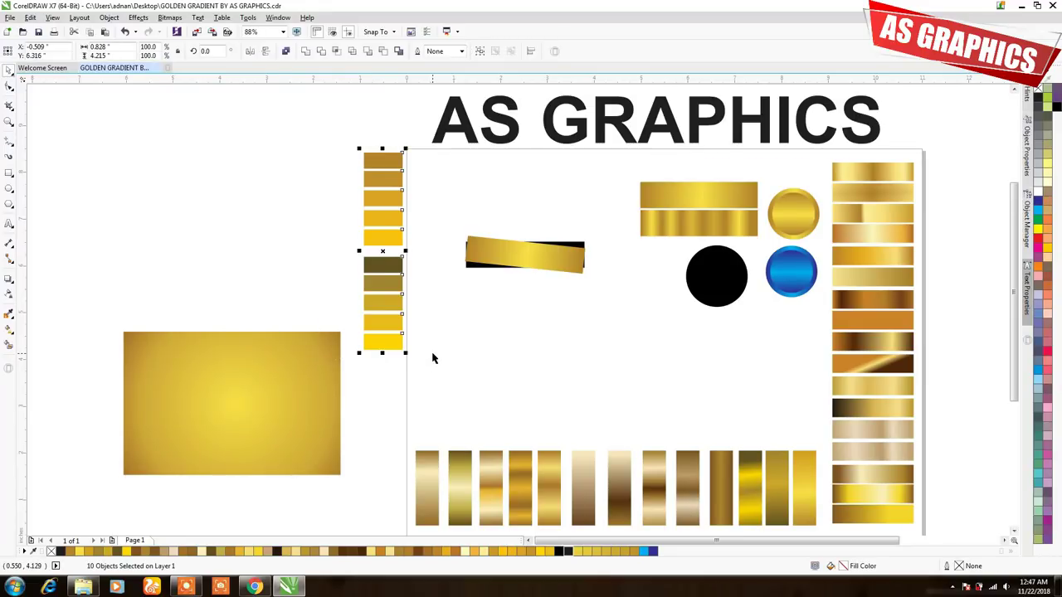
{"action": "left_click", "coordinate": [438, 342]}
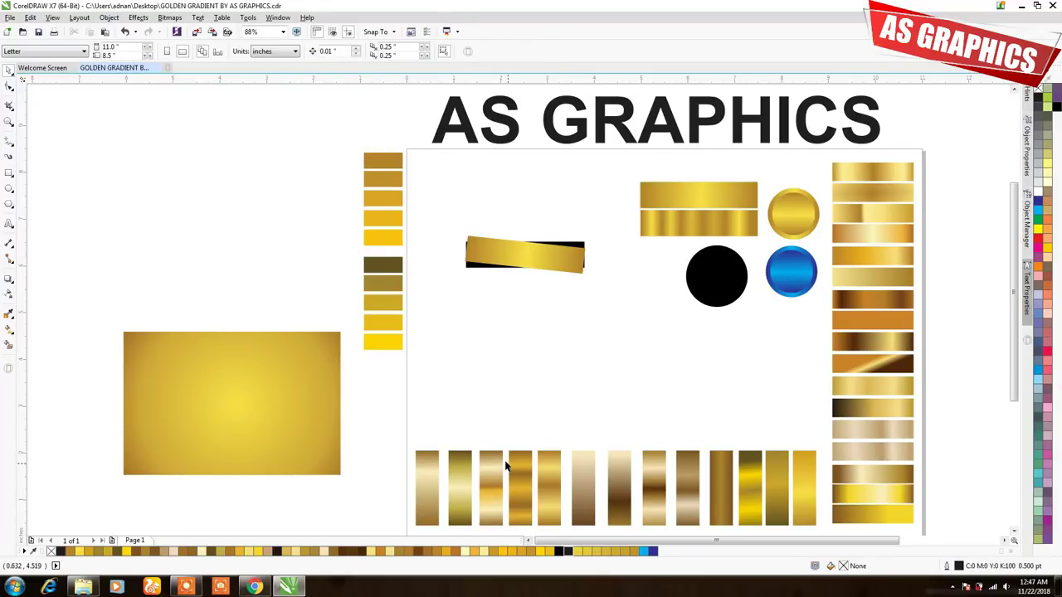
{"action": "scroll", "coordinate": [545, 523], "scroll_direction": "down", "scroll_amount": 2}
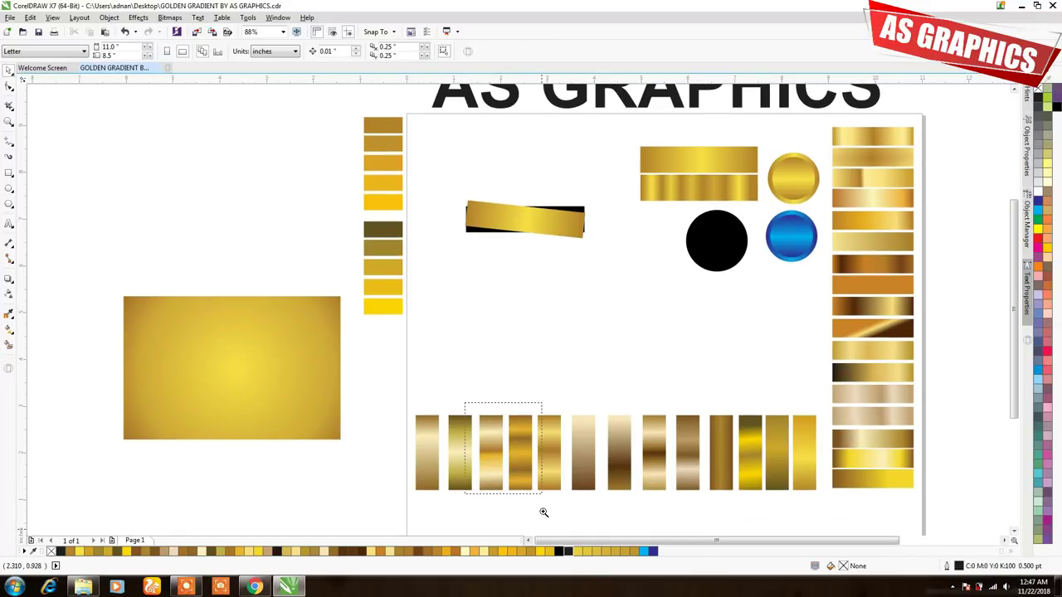
{"action": "scroll", "coordinate": [551, 428], "scroll_direction": "up", "scroll_amount": 5}
View the gradient stops of the fourth, third and second bottom strips.
{"action": "left_click", "coordinate": [569, 306]}
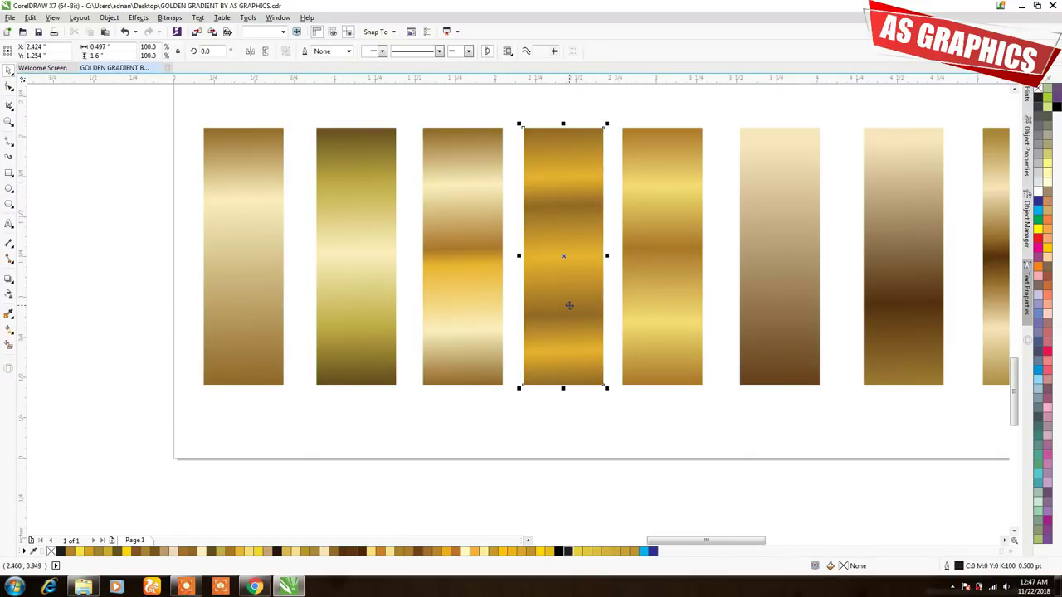
{"action": "key", "text": "g"}
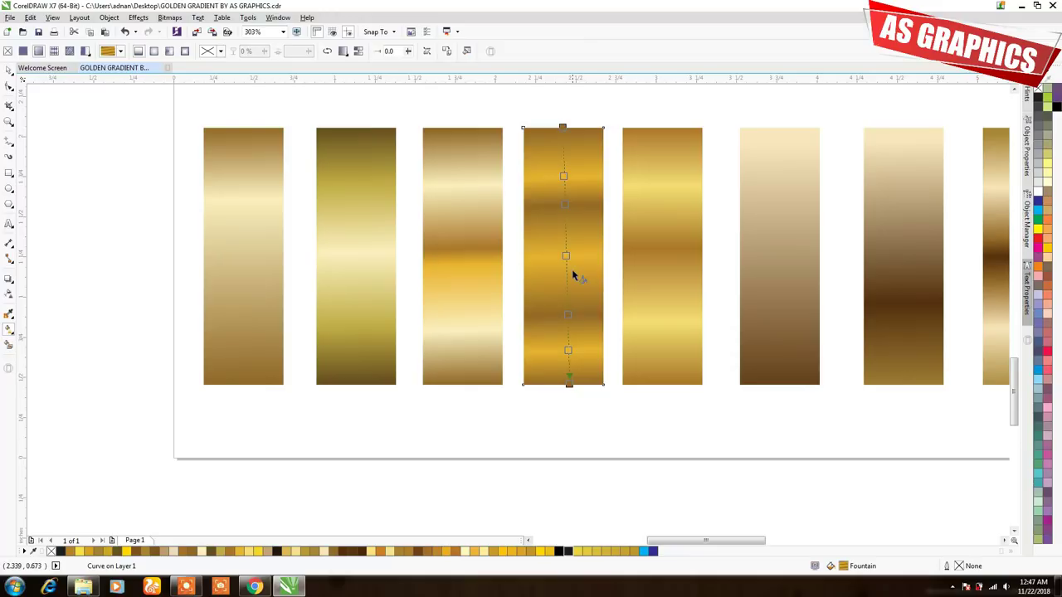
{"action": "left_click", "coordinate": [463, 300]}
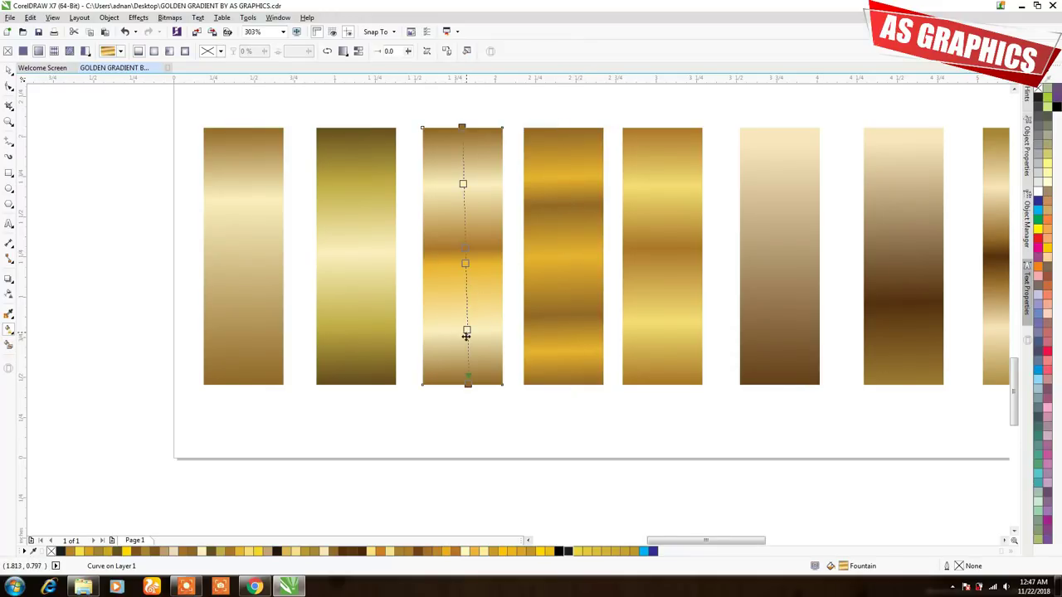
{"action": "left_click", "coordinate": [362, 305]}
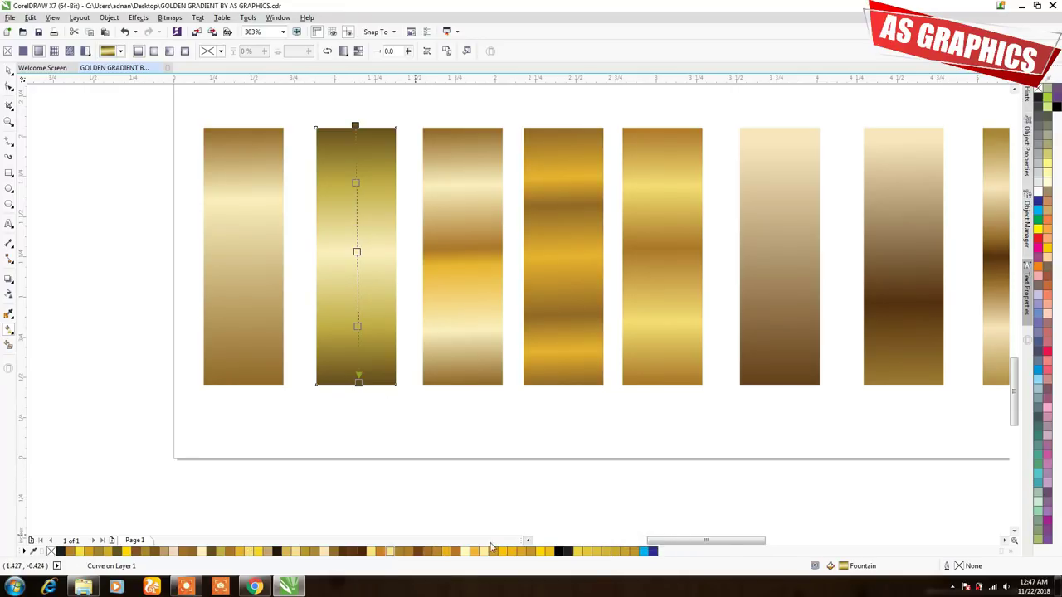
Zoom out to the whole page with F4 and clear the selection.
{"action": "key", "text": "F4"}
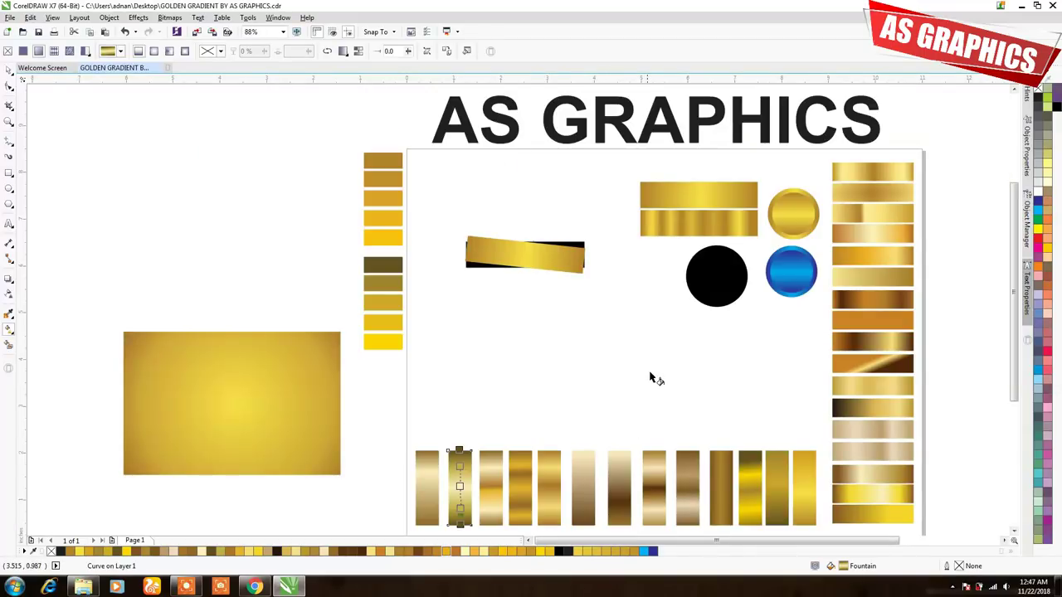
{"action": "key", "text": "space"}
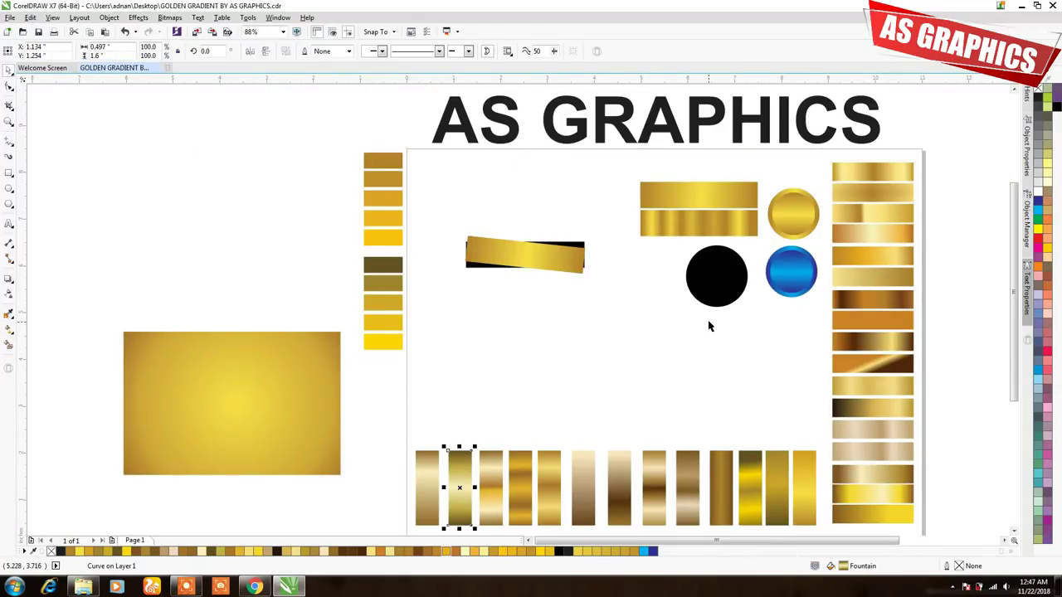
{"action": "left_click", "coordinate": [605, 194]}
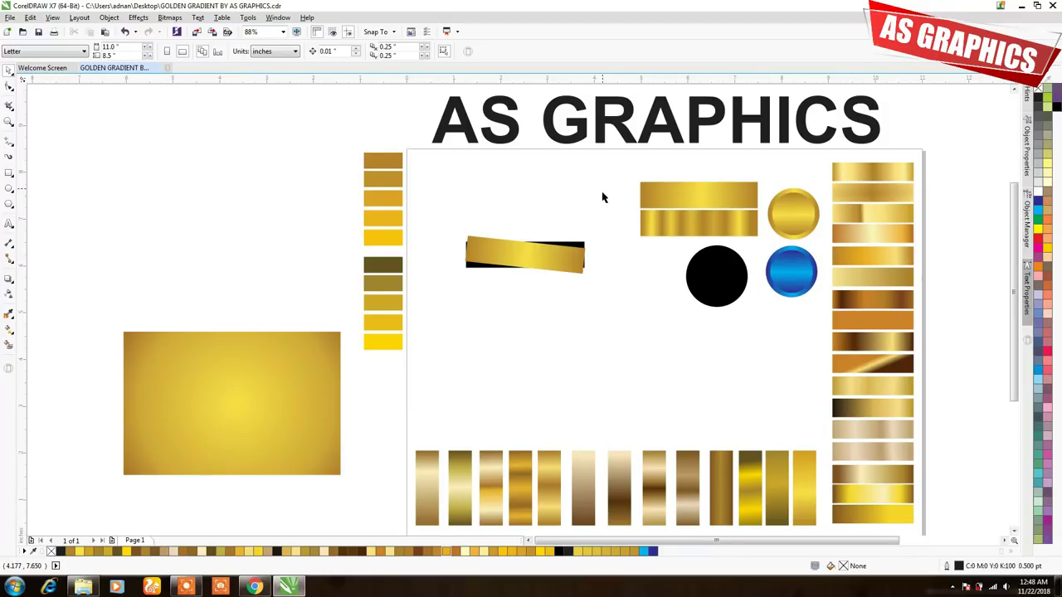
Move the tilted strip and its black backing off the page left; draw a tall rectangle.
{"action": "left_click_drag", "start_coordinate": [443, 221], "coordinate": [620, 312]}
{"action": "left_click_drag", "start_coordinate": [570, 268], "coordinate": [244, 209]}
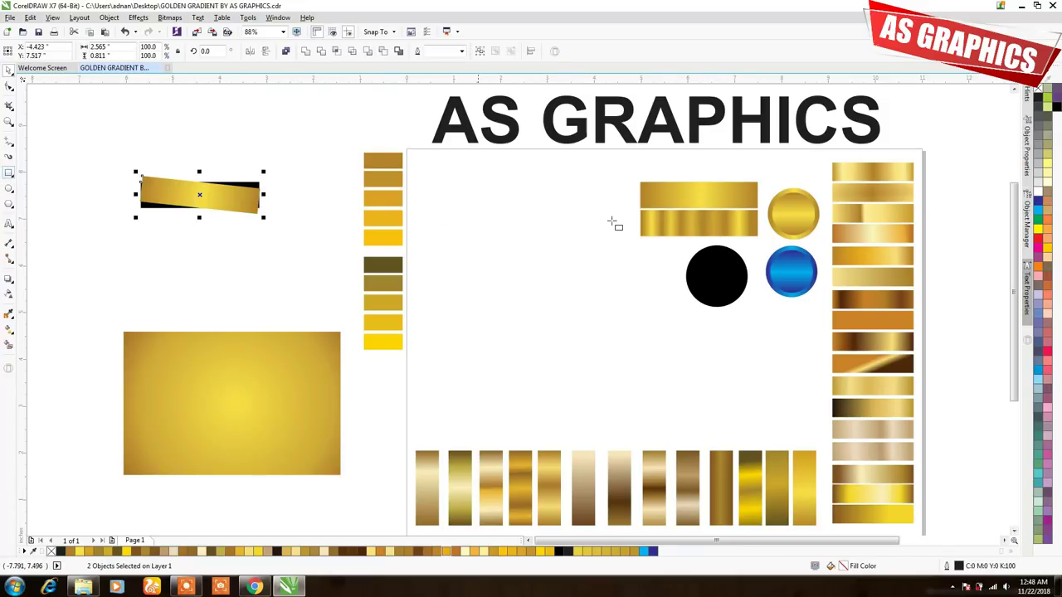
{"action": "left_click_drag", "start_coordinate": [425, 169], "coordinate": [623, 436]}
Copy the lower-left rectangle's radial gold gradient onto the new rectangle and remove its outline.
{"action": "key", "text": "i"}
{"action": "left_click", "coordinate": [207, 384]}
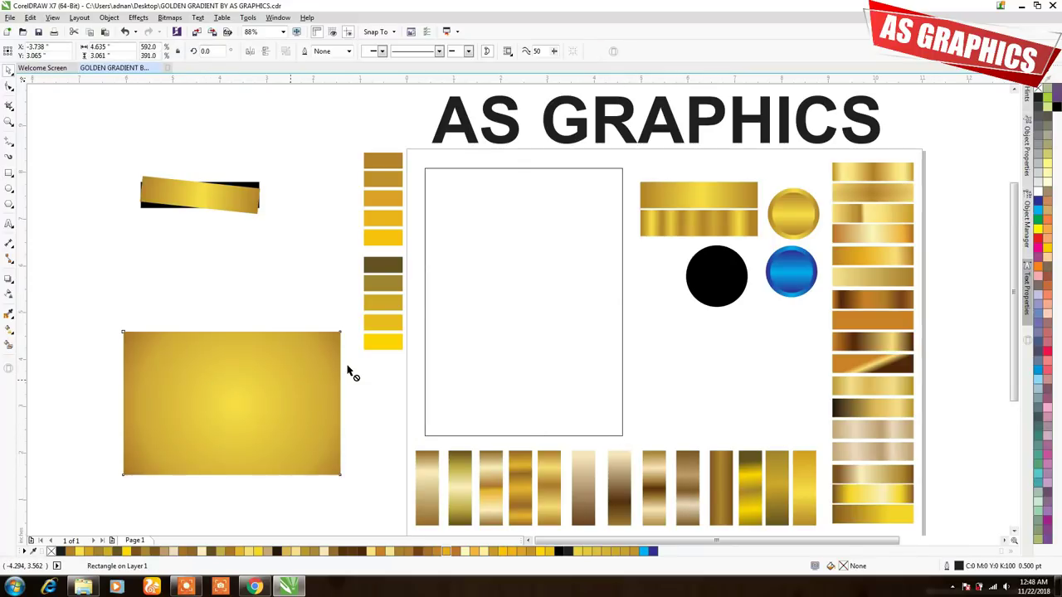
{"action": "left_click", "coordinate": [497, 296]}
{"action": "key", "text": "space"}
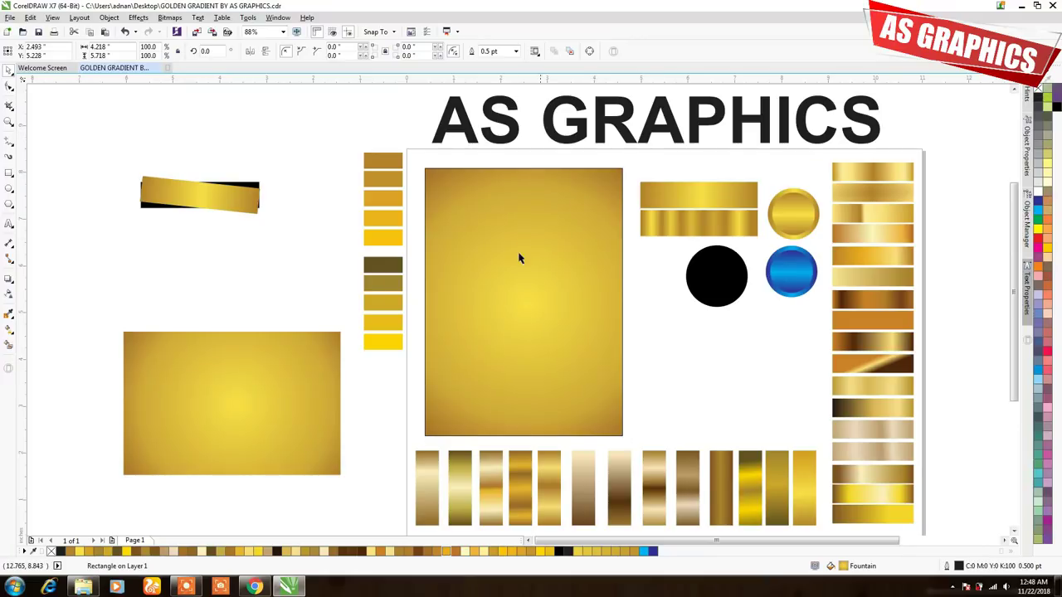
{"action": "key", "text": "Escape"}
{"action": "key", "text": "F10"}
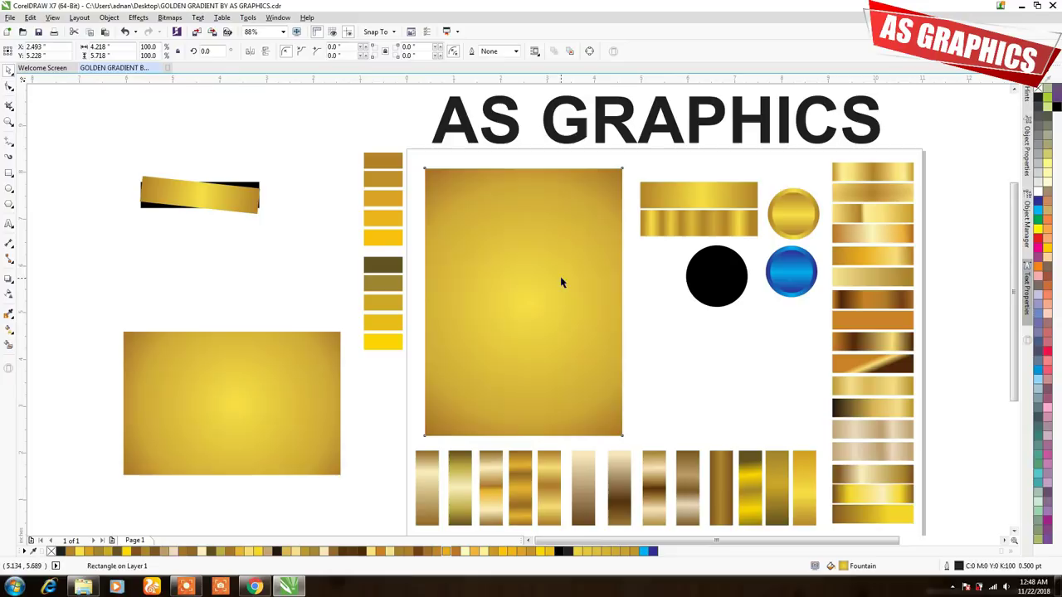
{"action": "key", "text": "space"}
{"action": "key", "text": "Escape"}
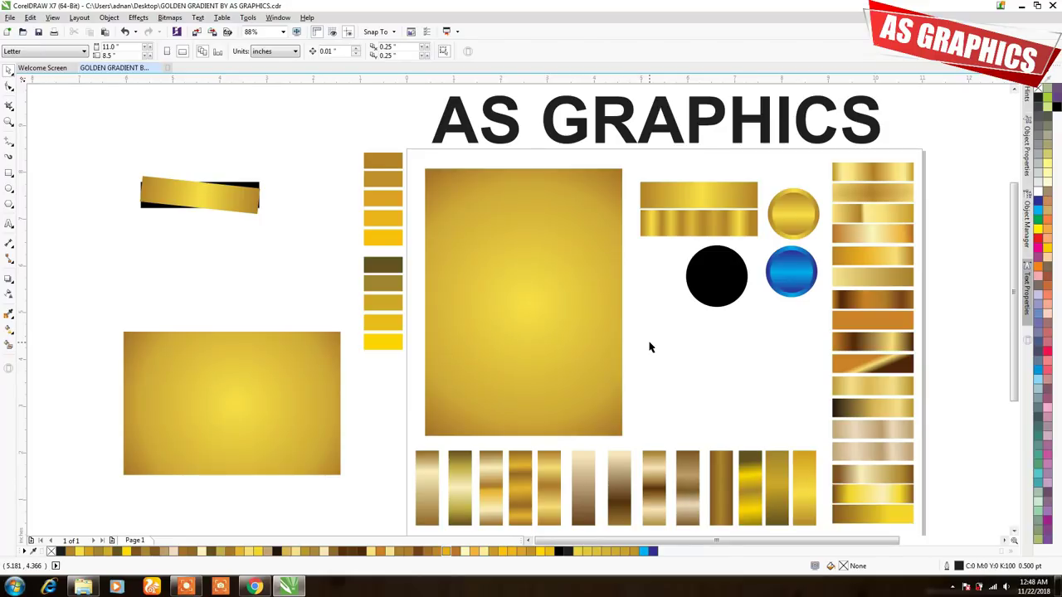
Apply a strip's orange-to-brown gradient to the large rectangle and angle it diagonally from the top-left.
{"action": "left_click_drag", "start_coordinate": [867, 371], "coordinate": [540, 305]}
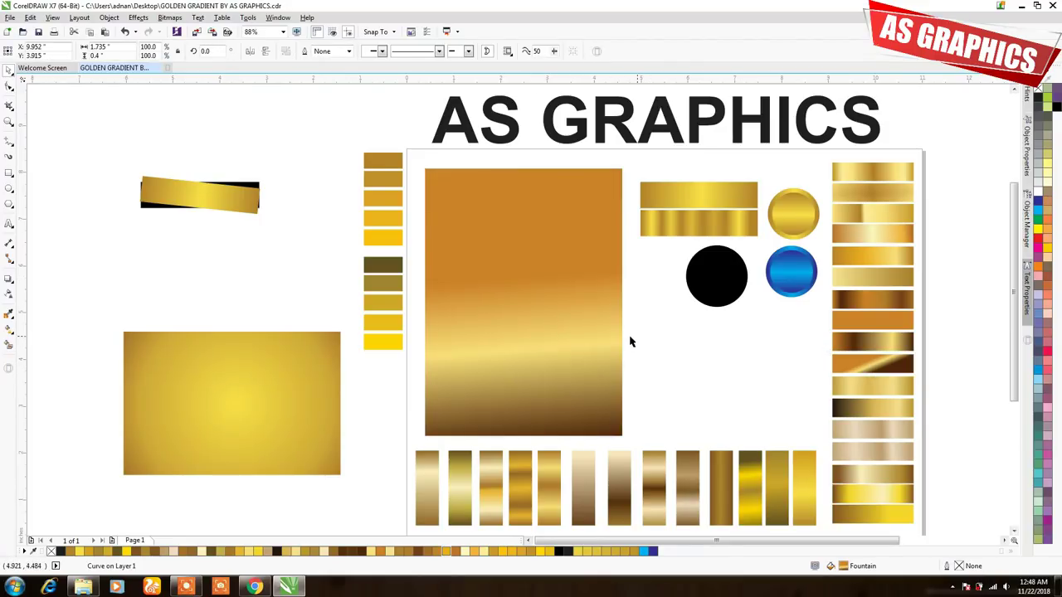
{"action": "left_click", "coordinate": [555, 329]}
{"action": "key", "text": "g"}
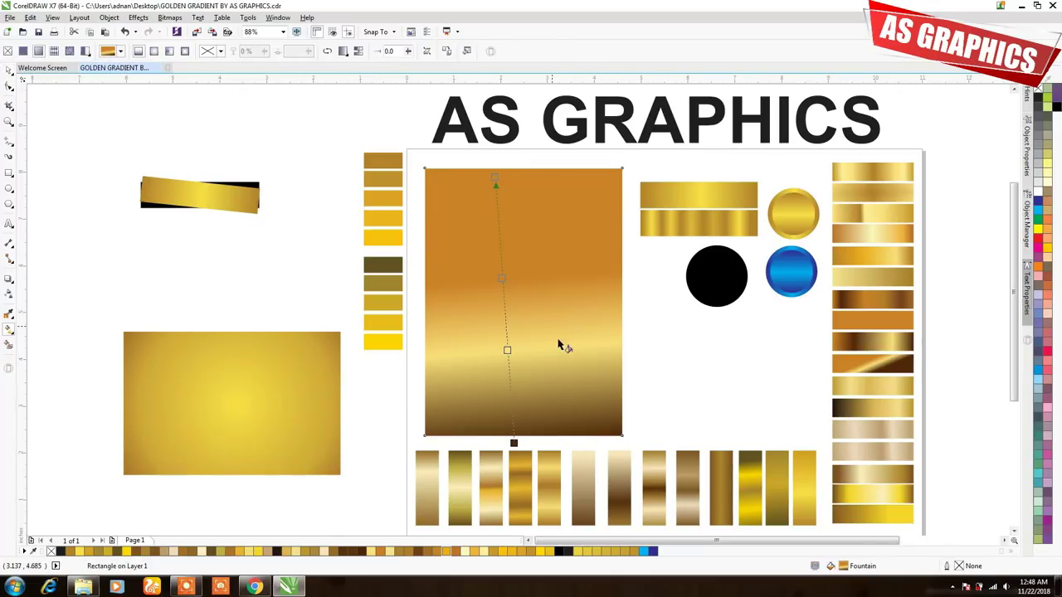
{"action": "left_click_drag", "start_coordinate": [513, 443], "coordinate": [521, 394]}
{"action": "left_click_drag", "start_coordinate": [496, 179], "coordinate": [419, 147]}
{"action": "key", "text": "space"}
{"action": "left_click", "coordinate": [662, 348]}
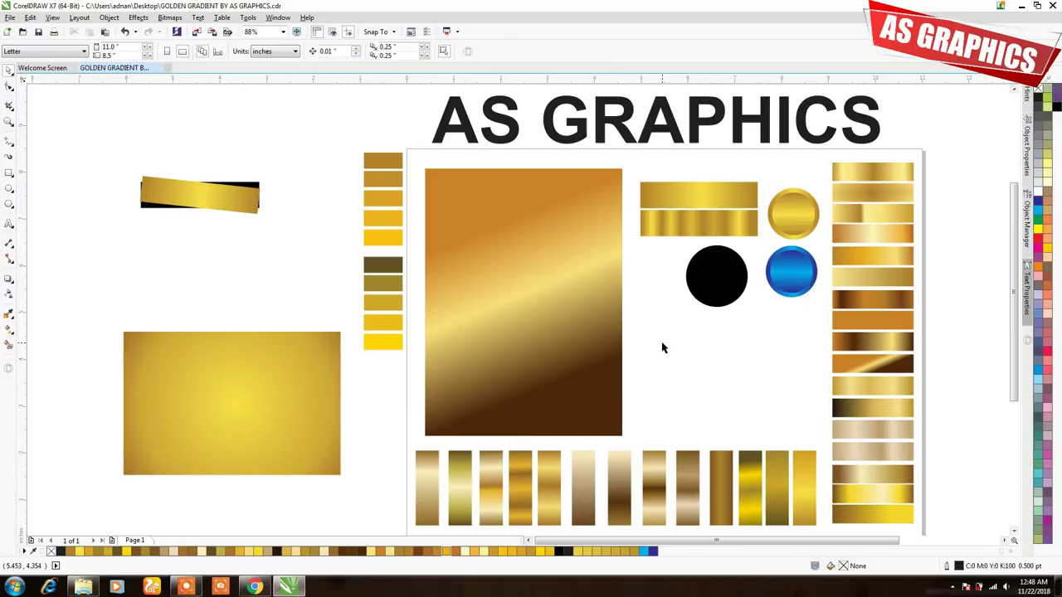
Try fills from four more strips on the rectangle, ending with the cream-to-dark-brown gradient.
{"action": "left_click", "coordinate": [847, 259]}
{"action": "left_click", "coordinate": [749, 486]}
{"action": "left_click", "coordinate": [584, 469]}
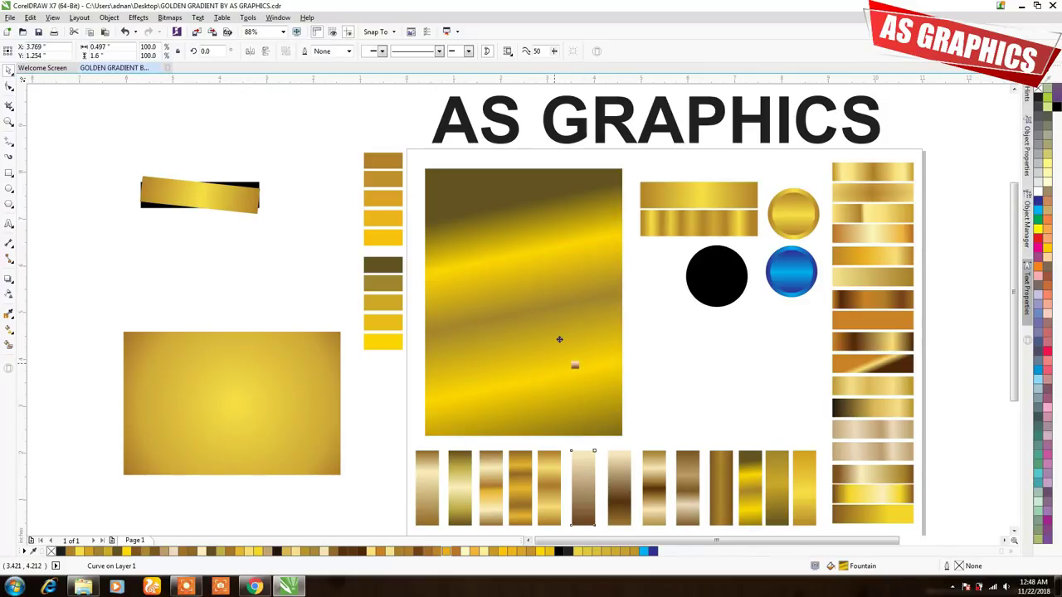
{"action": "left_click", "coordinate": [624, 459]}
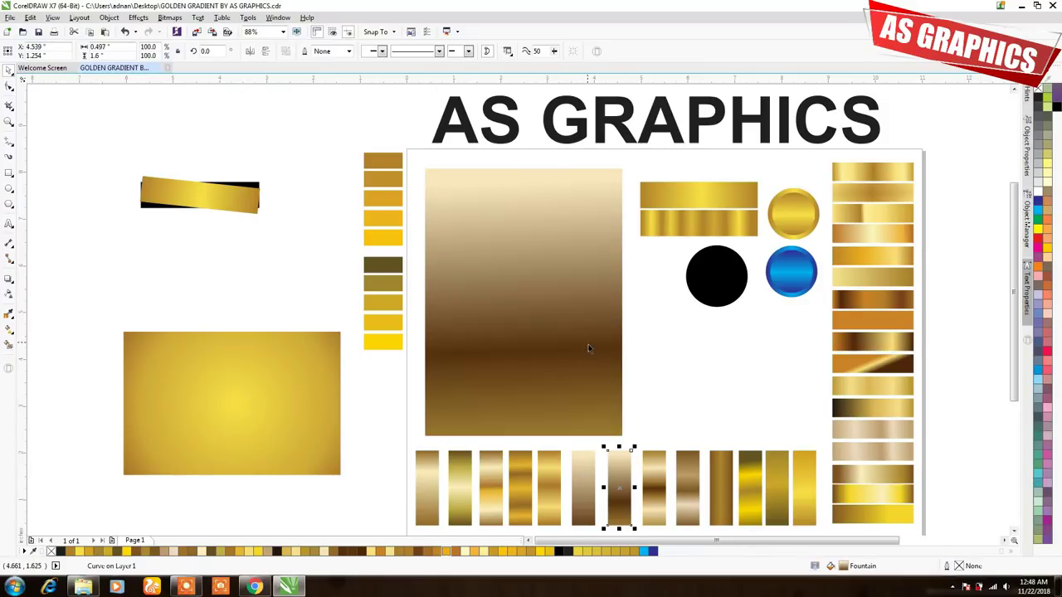
{"action": "left_click", "coordinate": [662, 354]}
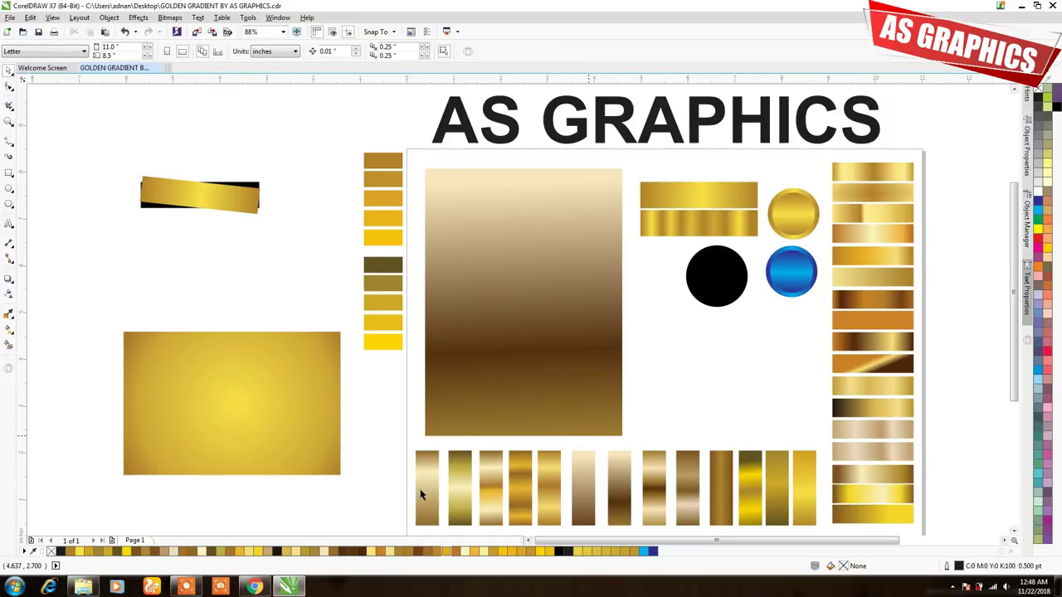
{"action": "left_click", "coordinate": [258, 588]}
Browse the As Graphics channel's Videos grid of CorelDRAW tutorial uploads.
{"action": "left_click", "coordinate": [183, 9]}
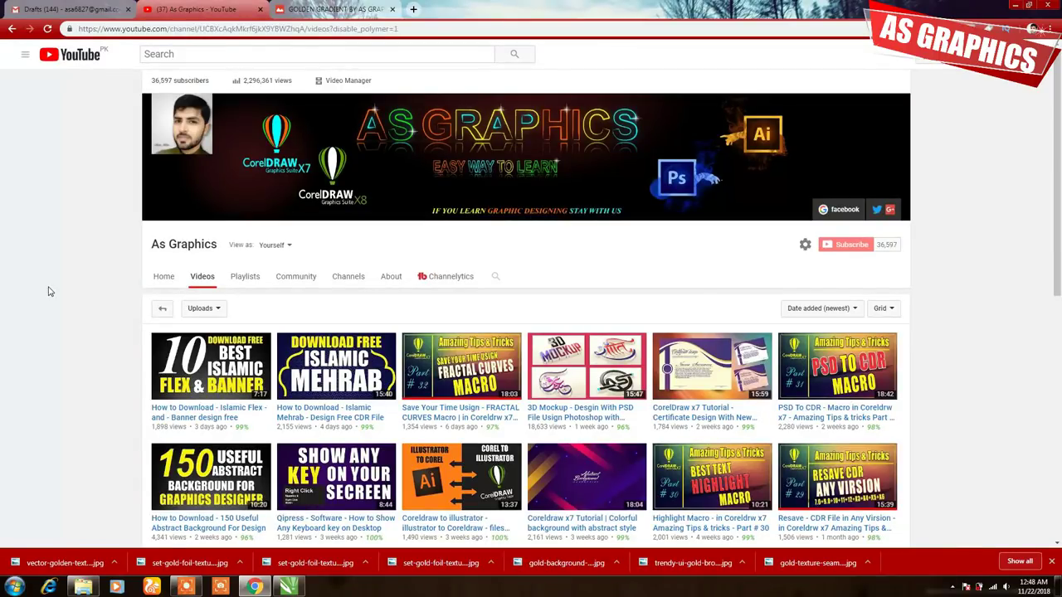
{"action": "scroll", "coordinate": [69, 307], "scroll_direction": "down", "scroll_amount": 1}
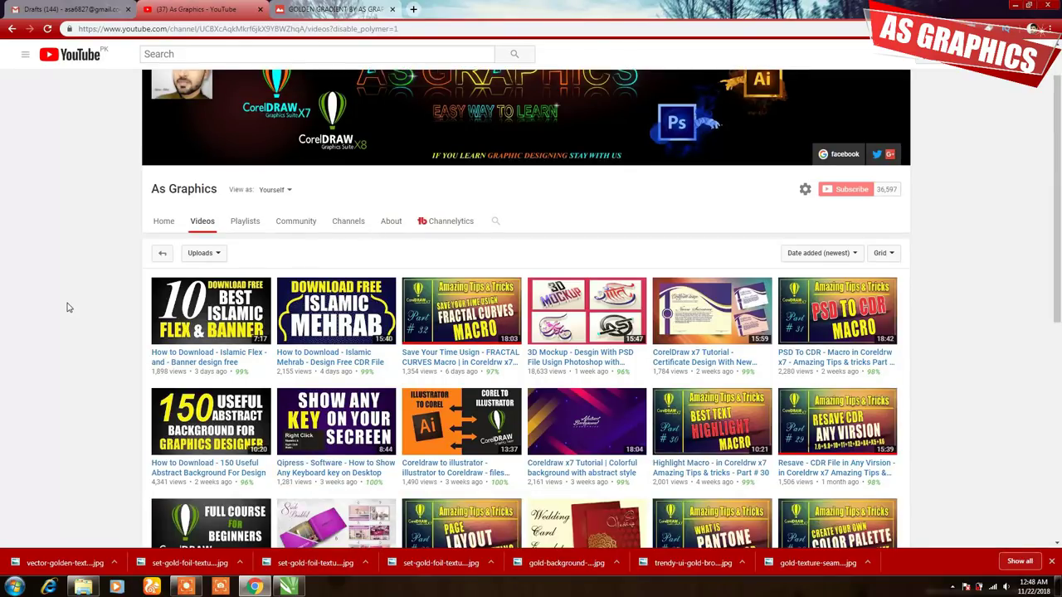
{"action": "scroll", "coordinate": [69, 307], "scroll_direction": "down", "scroll_amount": 1}
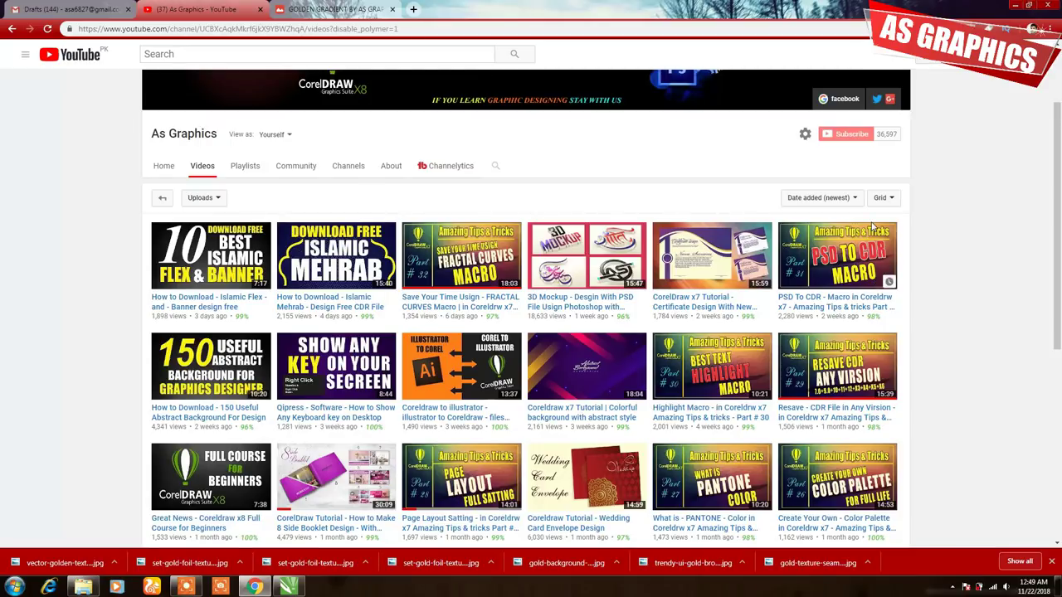
{"action": "scroll", "coordinate": [948, 329], "scroll_direction": "down", "scroll_amount": 1}
{"action": "scroll", "coordinate": [948, 329], "scroll_direction": "down", "scroll_amount": 3}
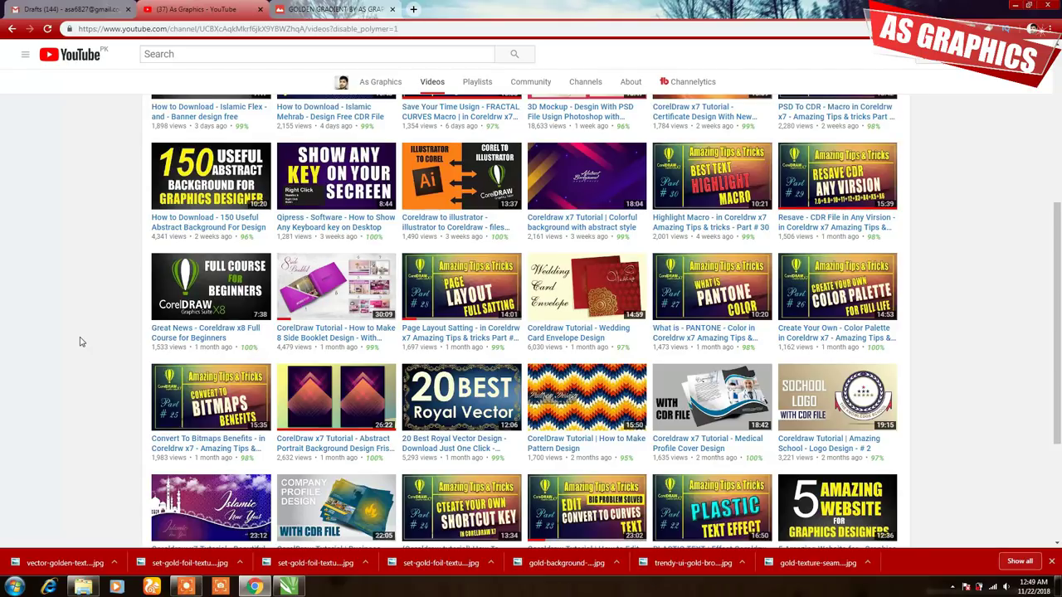
{"action": "scroll", "coordinate": [81, 342], "scroll_direction": "up", "scroll_amount": 4}
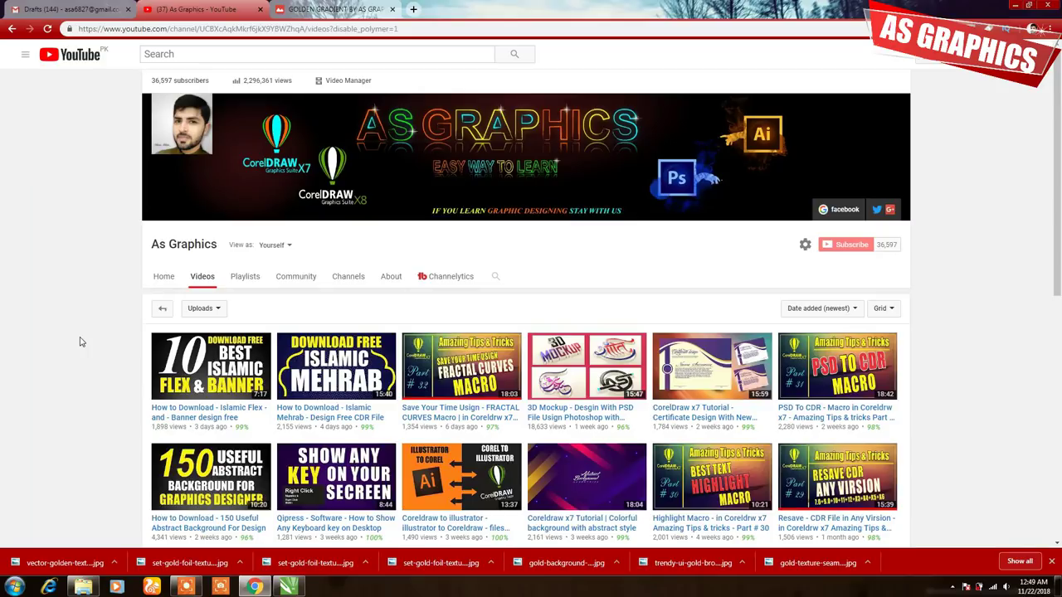